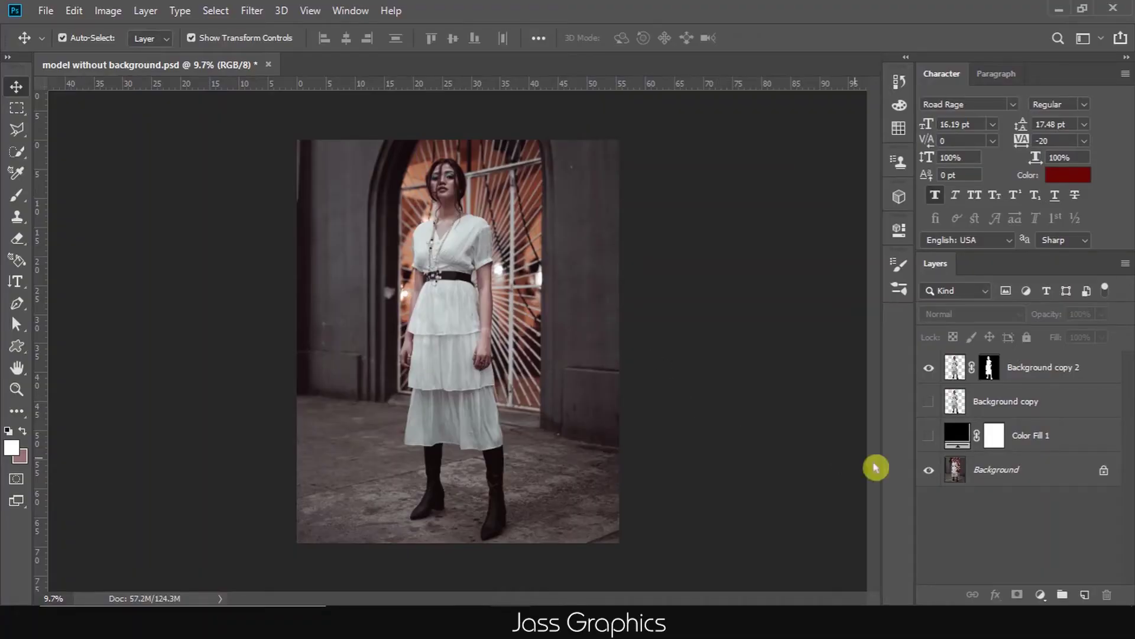
# Step: Show the model on the black Color Fill and create a new 1920 × 1200 px, 300 ppi document
pyautogui.click(926, 470)
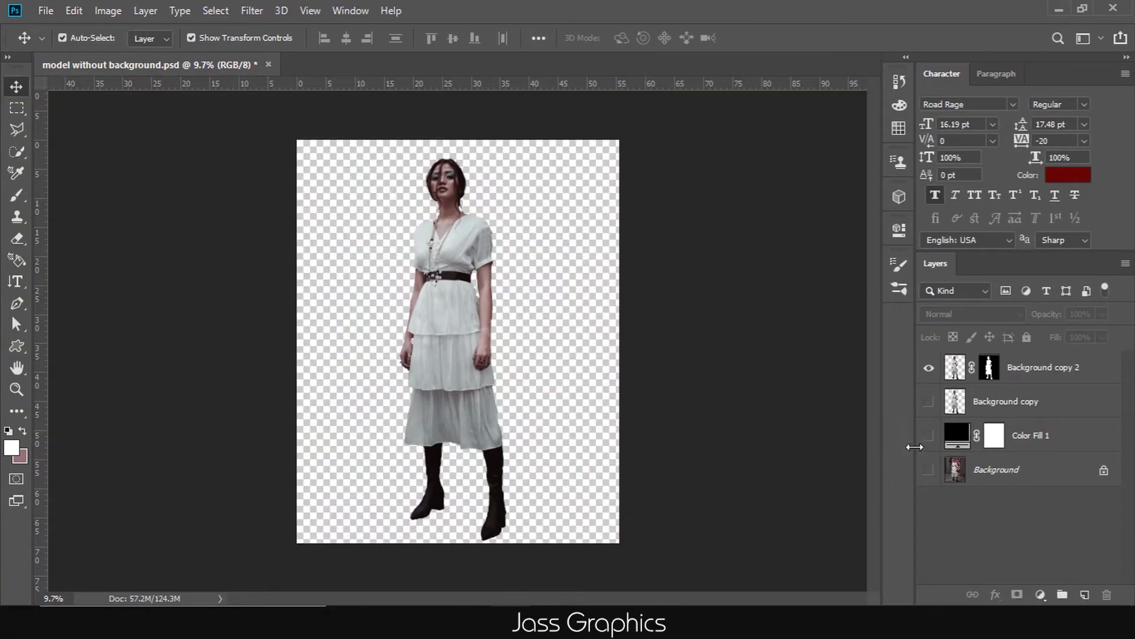
pyautogui.click(928, 435)
pyautogui.rightClick(375, 66)
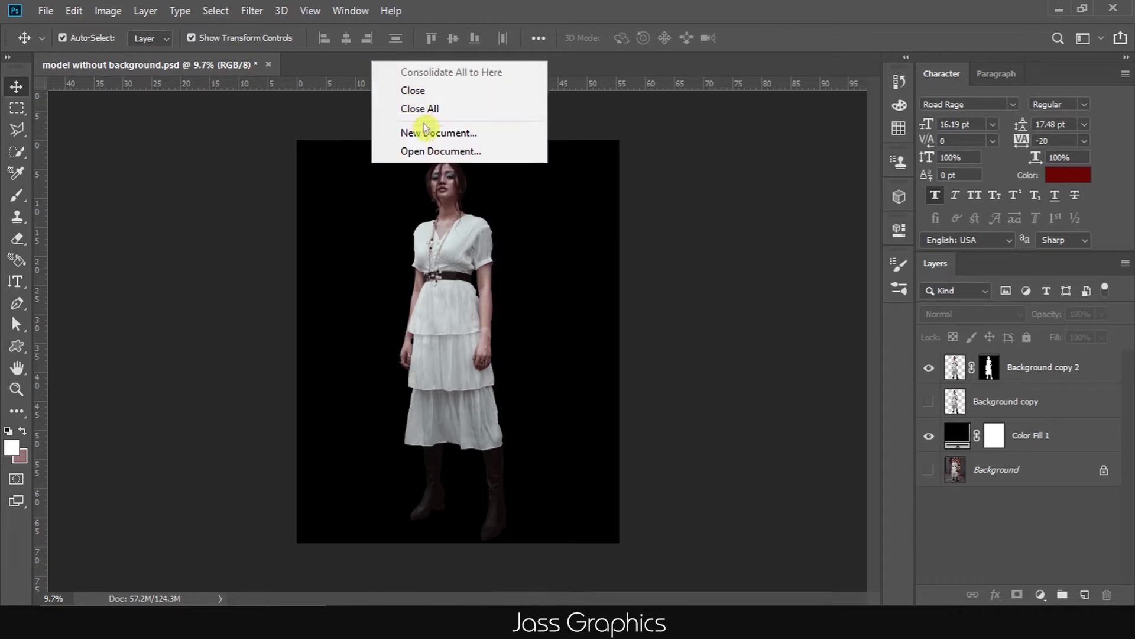
pyautogui.click(428, 132)
pyautogui.write('300')
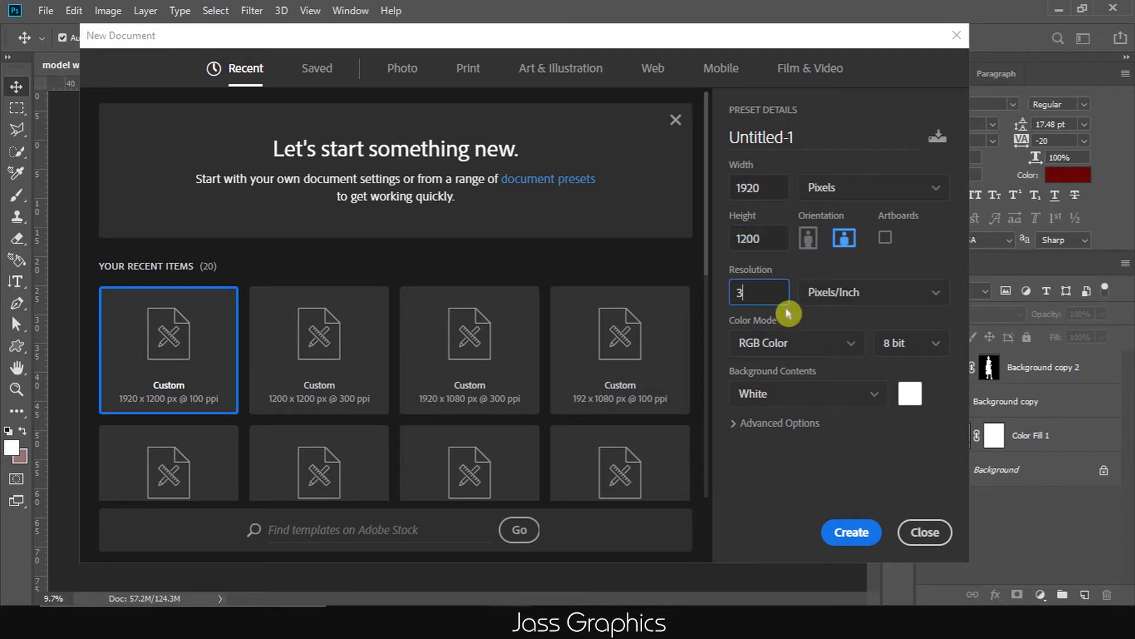
pyautogui.click(852, 534)
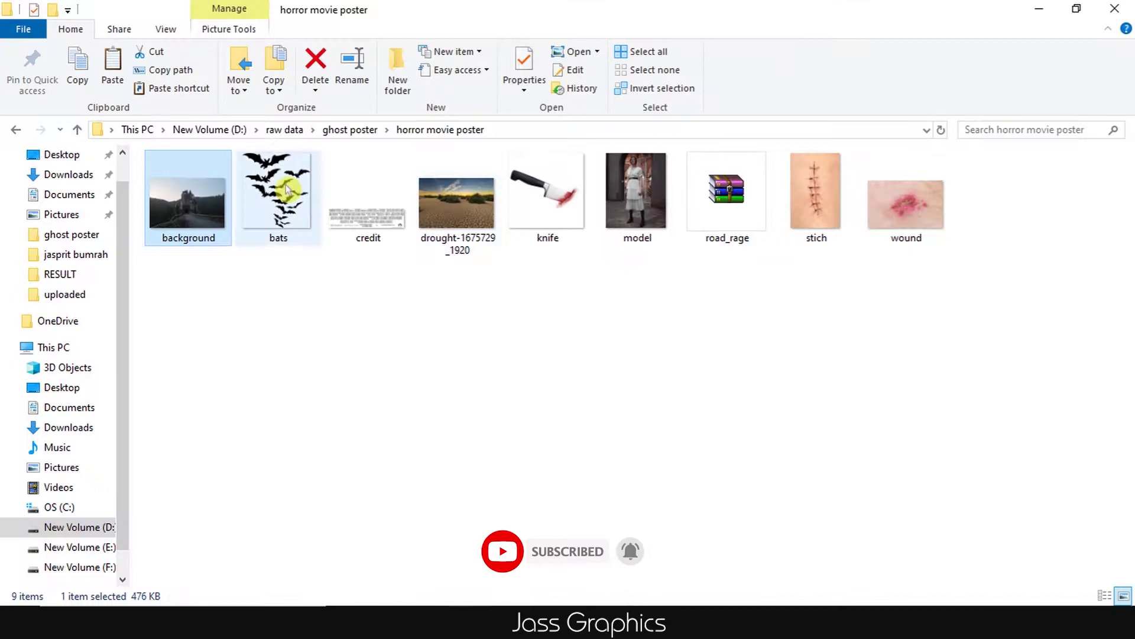
# Step: Place the castle photo in the new document and scale it to fill the canvas
pyautogui.moveTo(188, 201)
pyautogui.mouseDown()
pyautogui.moveTo(512, 531)
pyautogui.moveTo(510, 472)
pyautogui.mouseUp()
pyautogui.click(960, 347)
pyautogui.rightClick(958, 363)
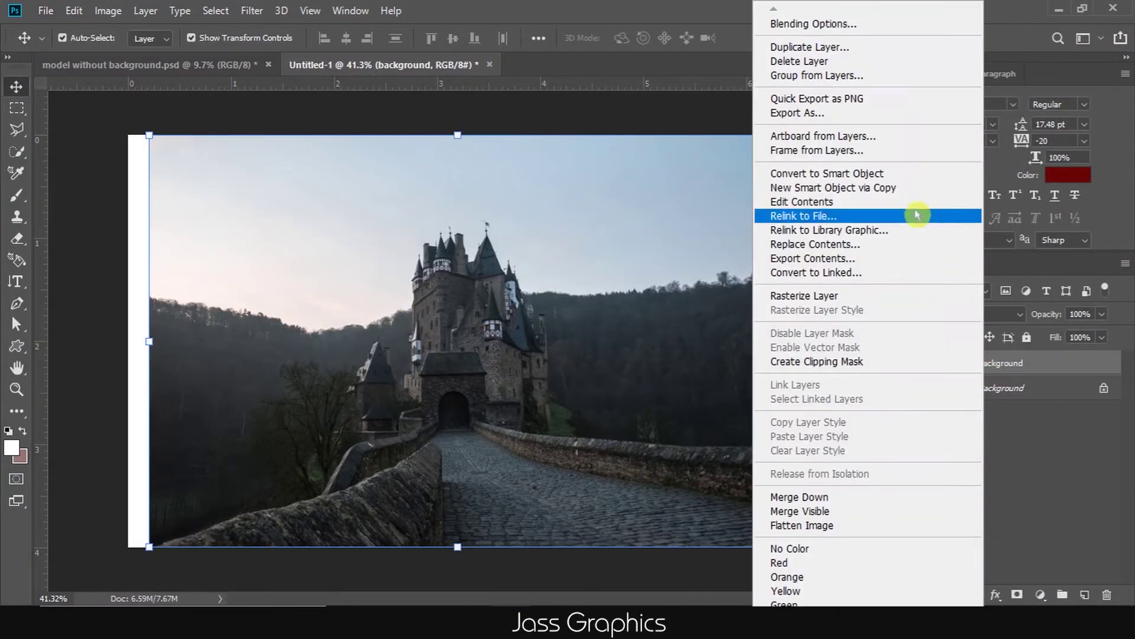
pyautogui.press('Escape')
pyautogui.hotkey('ctrl', 't')
pyautogui.moveTo(767, 135); pyautogui.dragTo(794, 114)
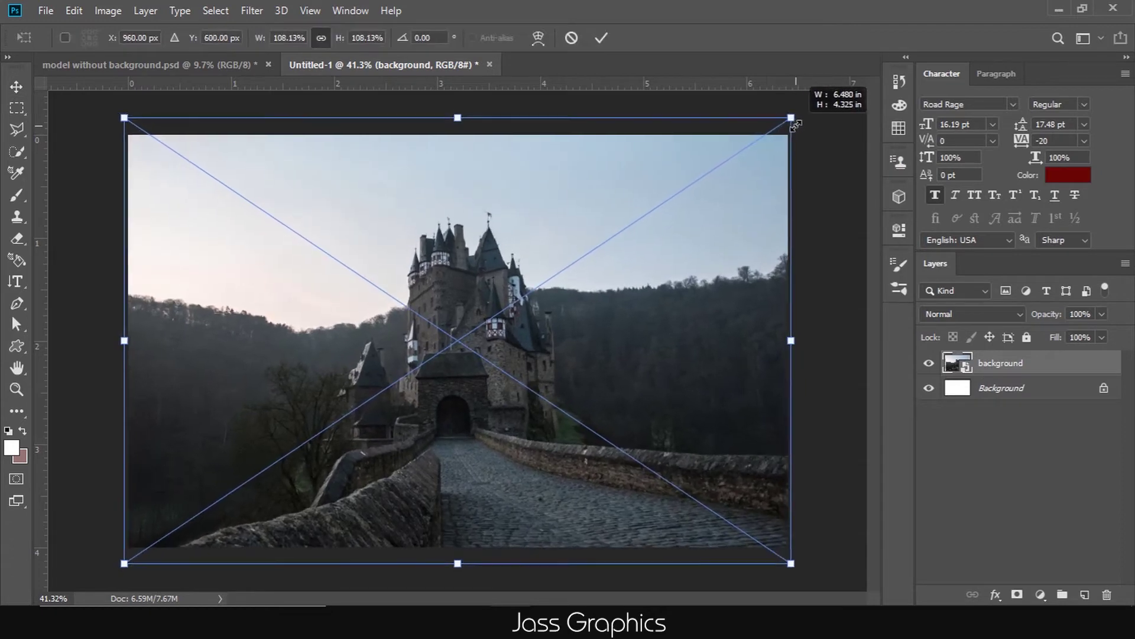
pyautogui.press('Return')
# Step: Bring the model layer into the castle document and convert it to a Smart Object
pyautogui.click(195, 64)
pyautogui.moveTo(438, 355); pyautogui.dragTo(467, 411)
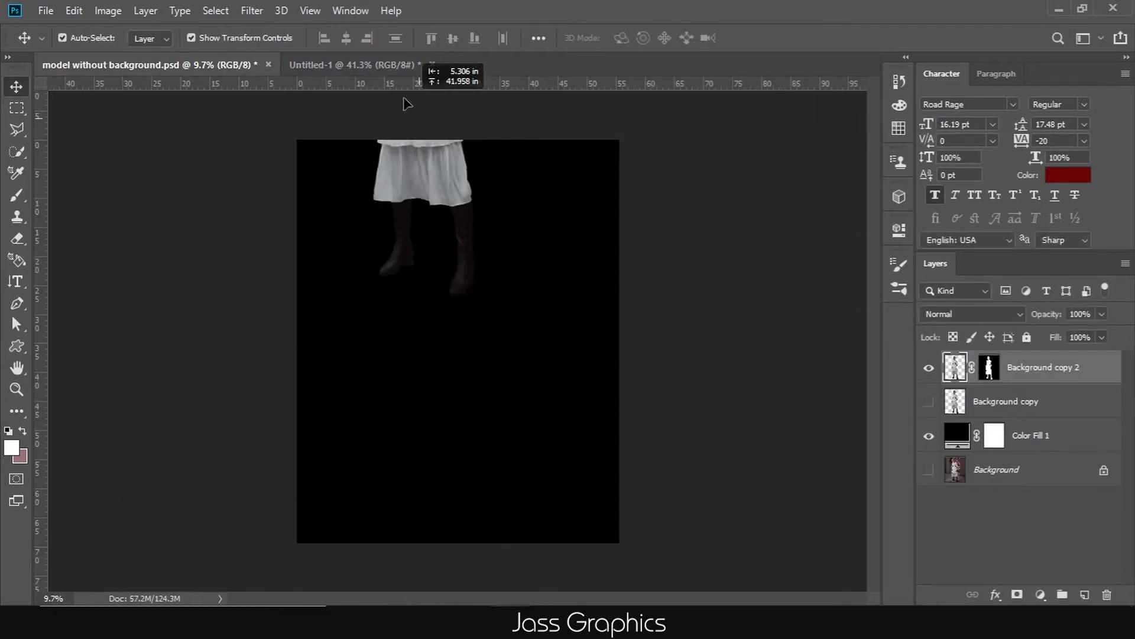
pyautogui.hotkey('ctrl', '-')
pyautogui.rightClick(1052, 362)
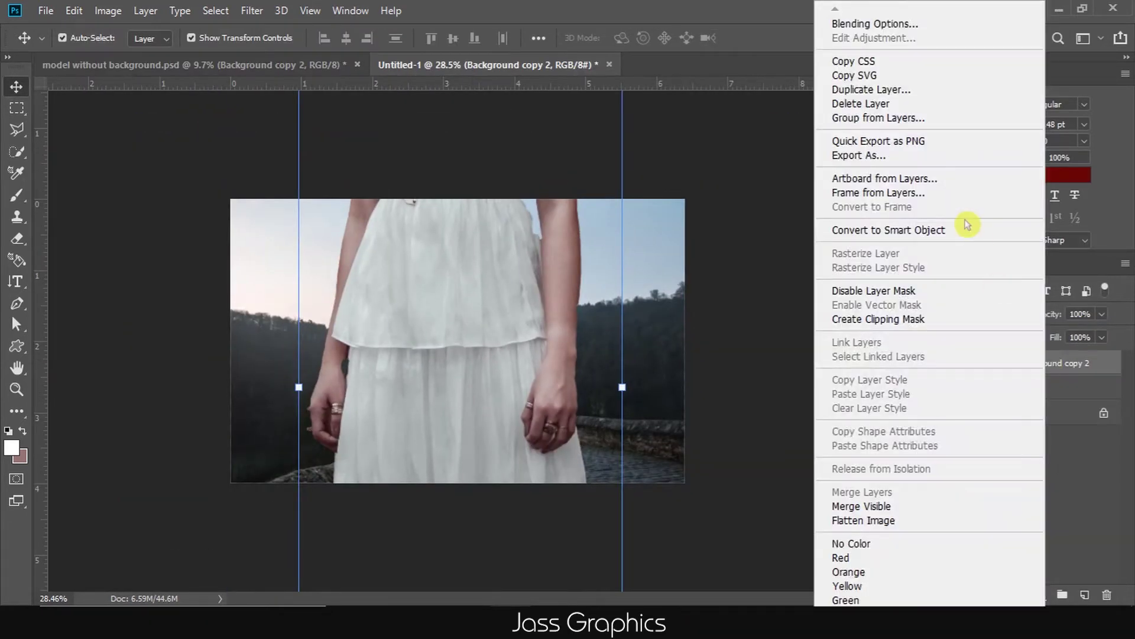
pyautogui.click(966, 224)
pyautogui.hotkey('ctrl', '-')
# Step: Scale and position the model large in front of the castle
pyautogui.hotkey('ctrl', 't')
pyautogui.moveTo(518, 152); pyautogui.dragTo(497, 308)
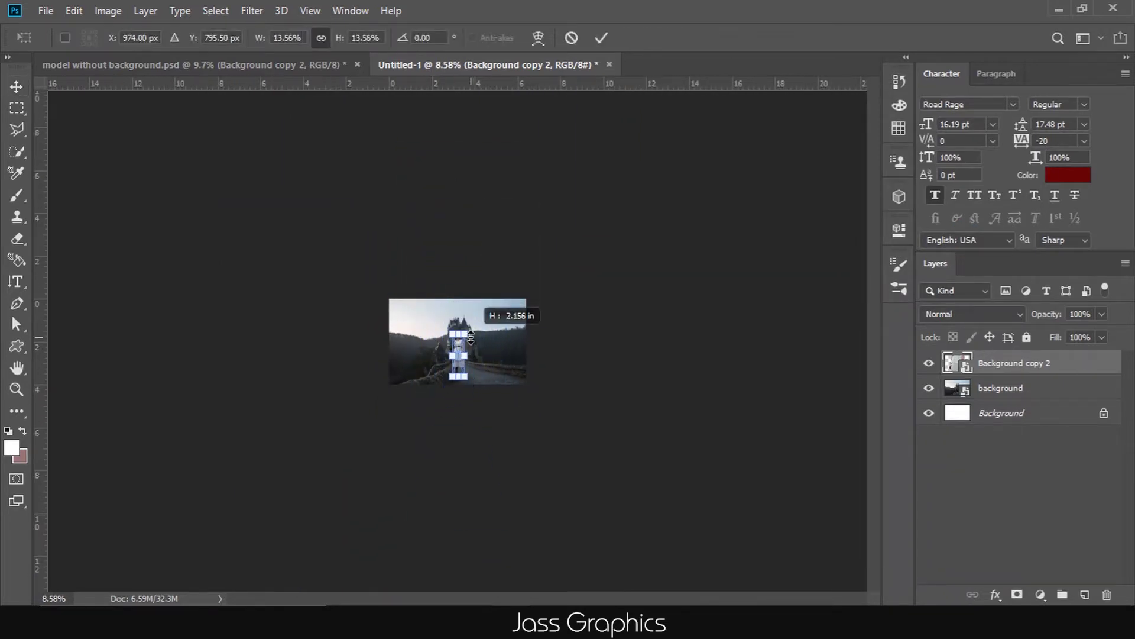
pyautogui.scroll(3, 463, 365)
pyautogui.moveTo(464, 369); pyautogui.dragTo(464, 446)
pyautogui.moveTo(481, 392); pyautogui.dragTo(580, 284)
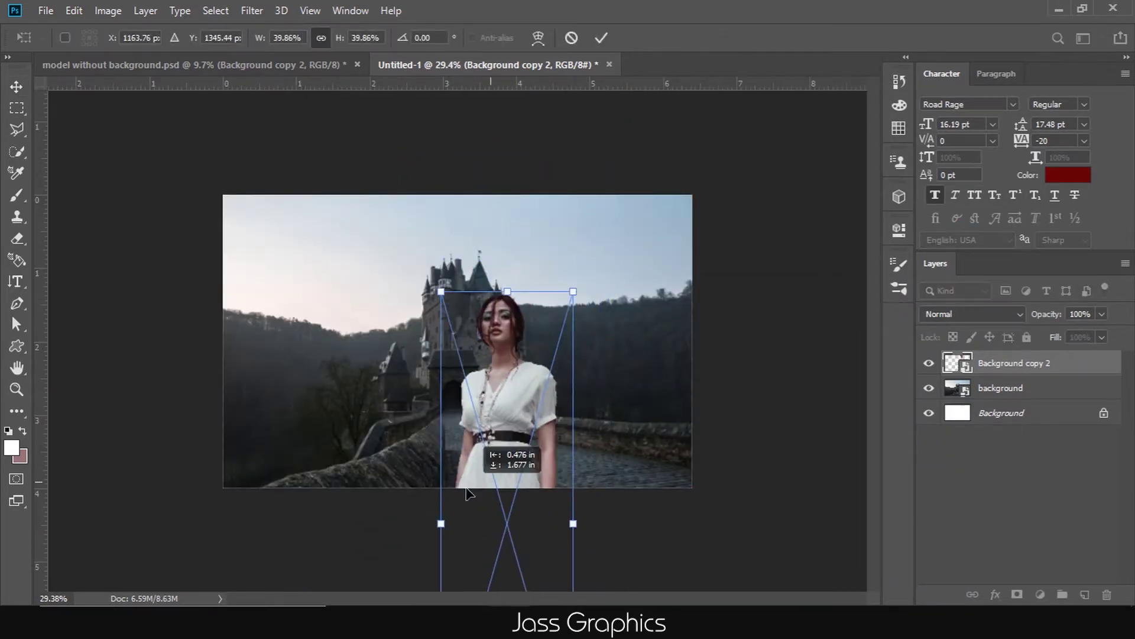
pyautogui.hotkey('ctrl', '+')
pyautogui.moveTo(617, 326); pyautogui.dragTo(697, 235)
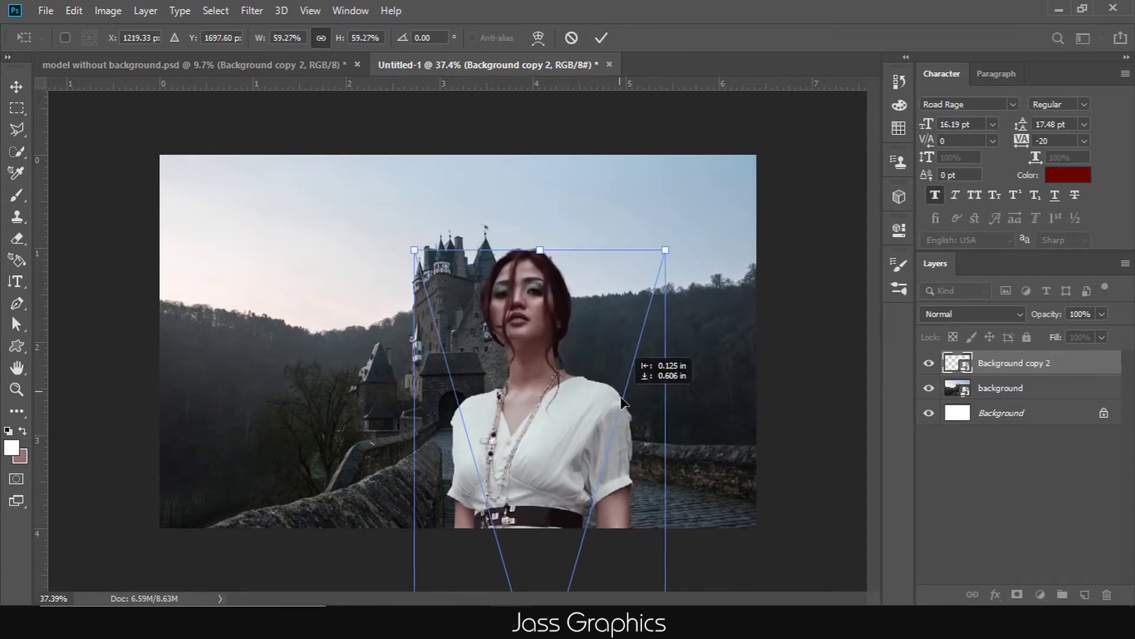
pyautogui.moveTo(553, 410); pyautogui.dragTo(553, 373)
pyautogui.press('Return')
# Step: Select both eyes with the Polygonal Lasso and copy them to a new layer
pyautogui.scroll(5, 529, 260)
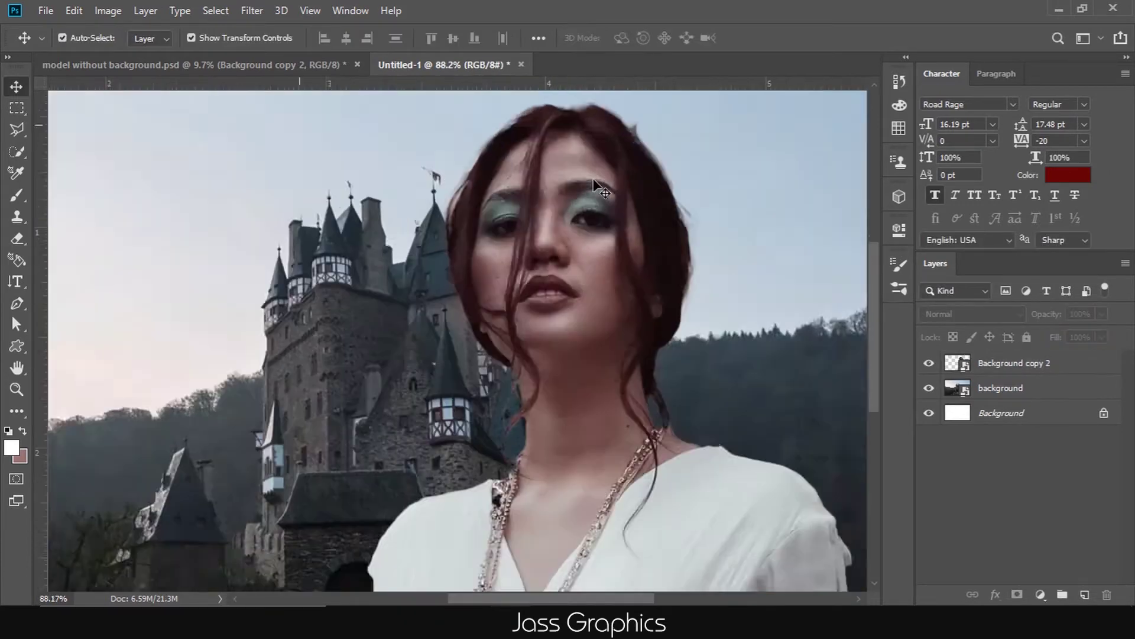
pyautogui.press('l')
pyautogui.scroll(3, 488, 181)
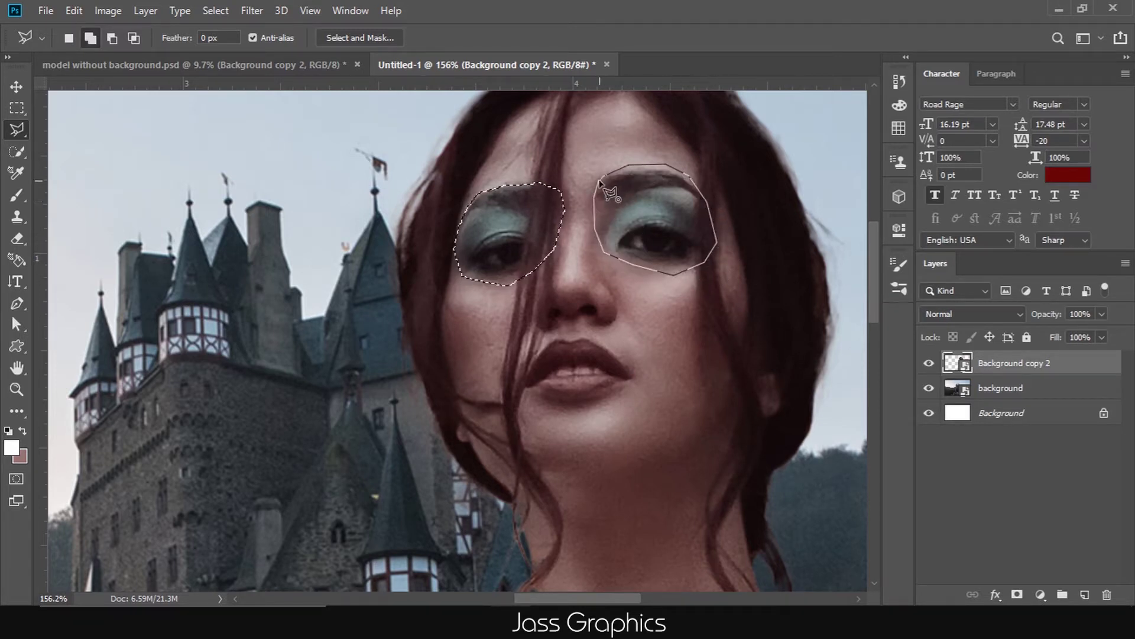
pyautogui.rightClick(644, 219)
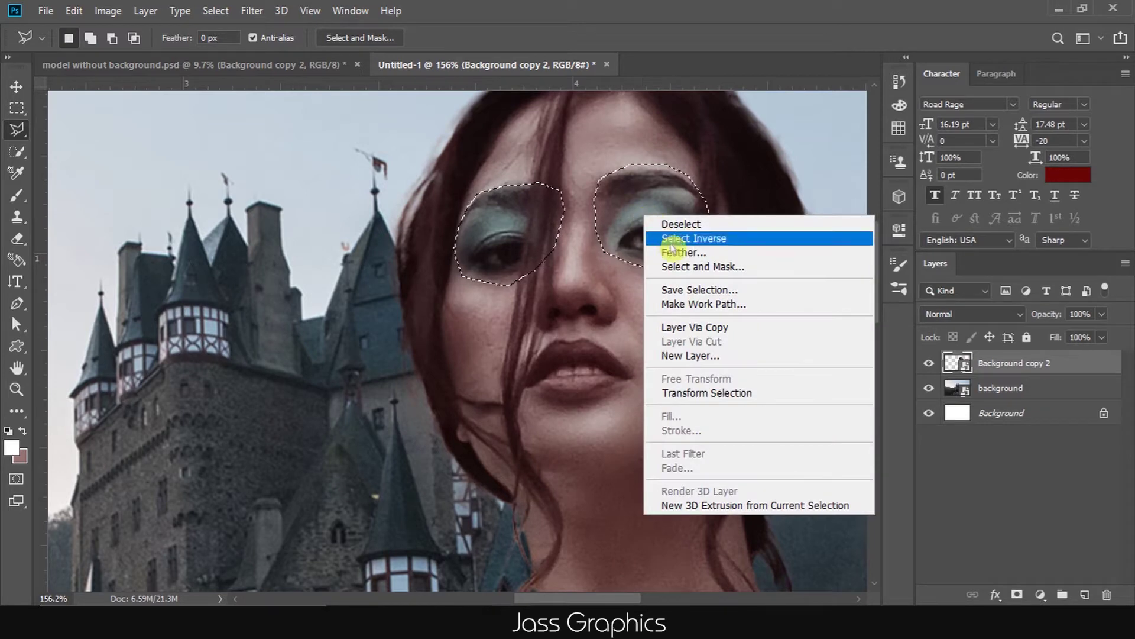
pyautogui.click(706, 327)
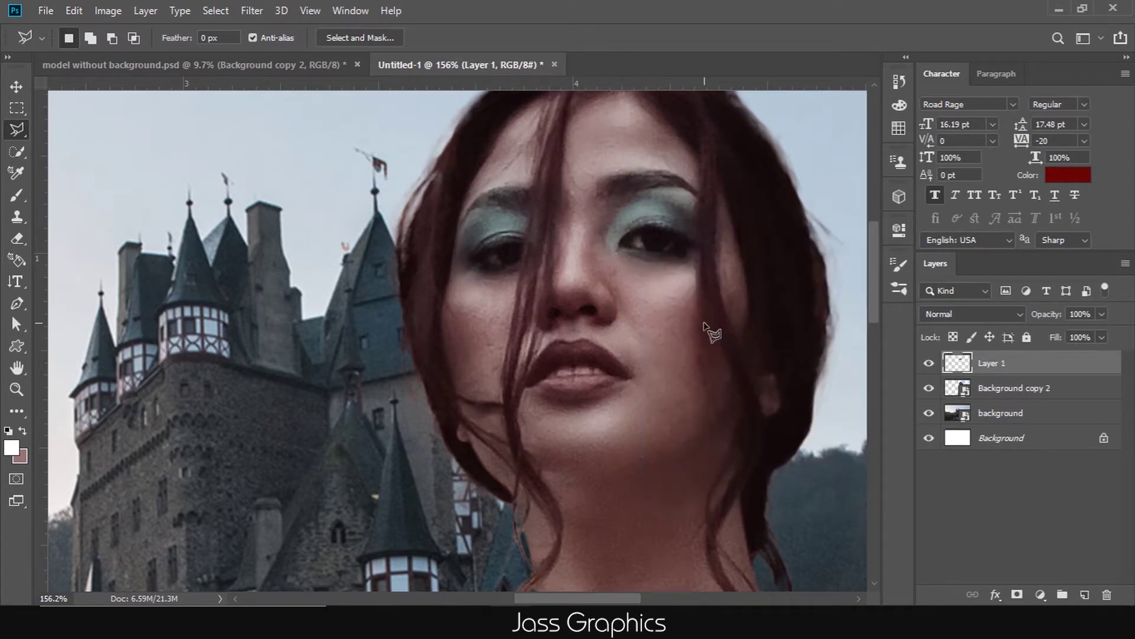
# Step: Move the copied eyes up above the real ones and add a layer mask
pyautogui.press('v')
pyautogui.scroll(-2, 645, 355)
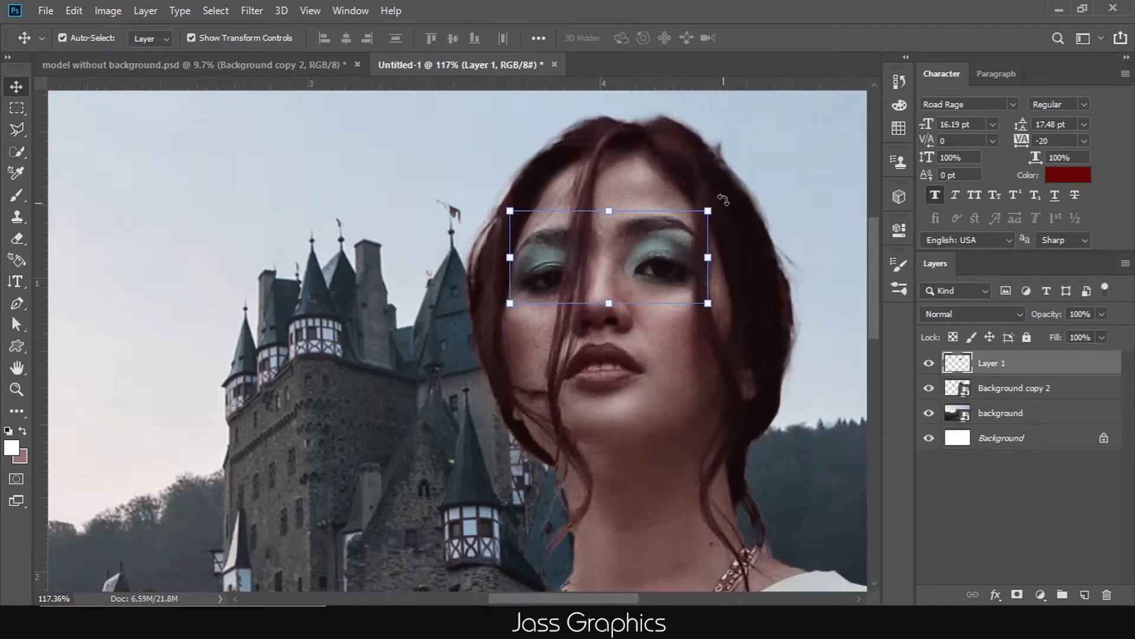
pyautogui.scroll(3, 645, 367)
pyautogui.moveTo(647, 371); pyautogui.dragTo(631, 315)
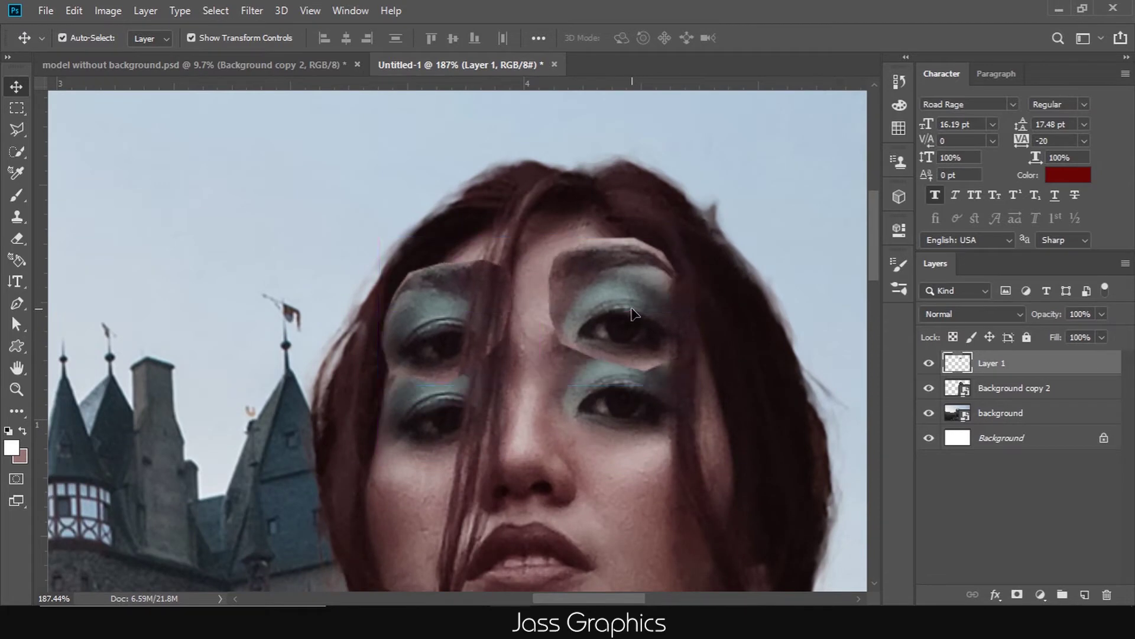
pyautogui.click(1017, 595)
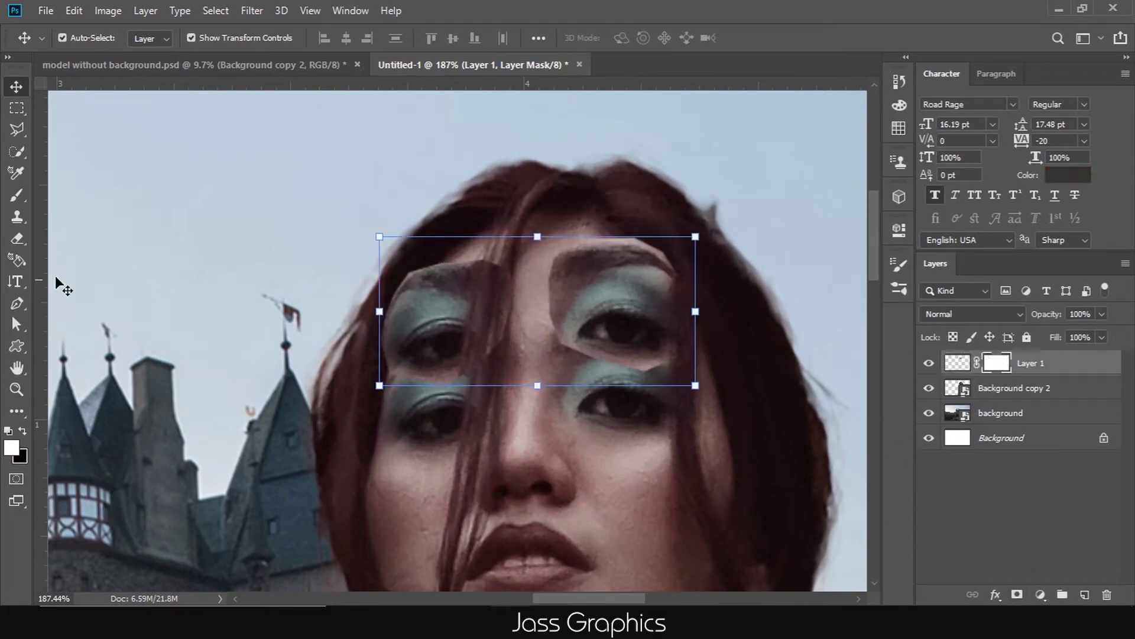
# Step: Paint black on Layer 1's mask to blend the copied eyes' hard edges into the face
pyautogui.click(17, 197)
pyautogui.click(22, 431)
pyautogui.scroll(3, 577, 385)
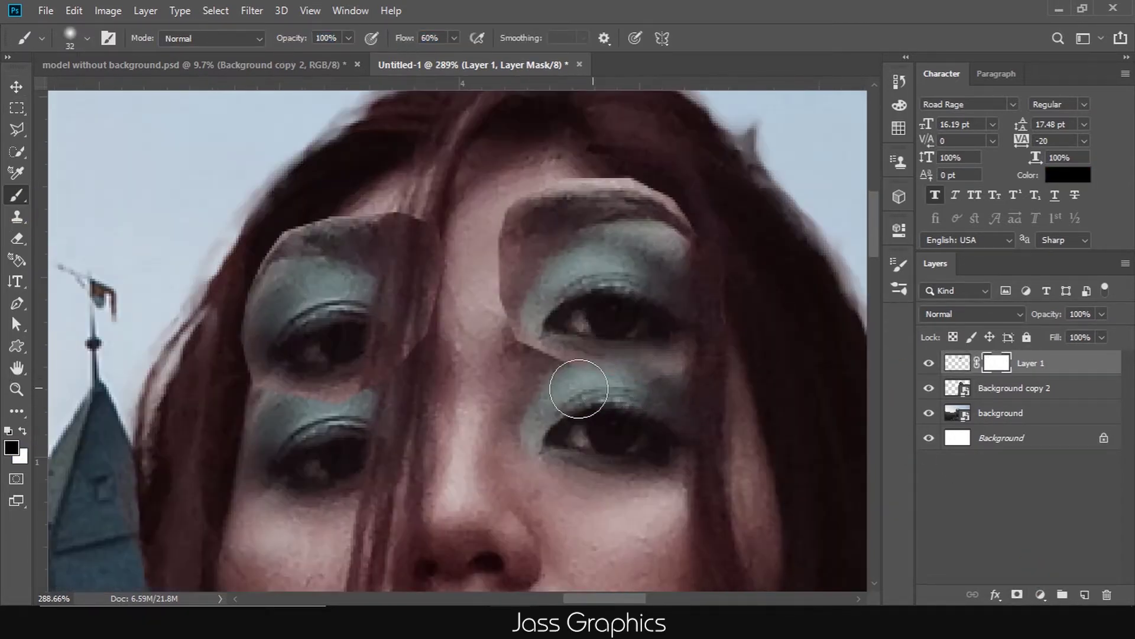
pyautogui.moveTo(567, 287); pyautogui.dragTo(568, 274)
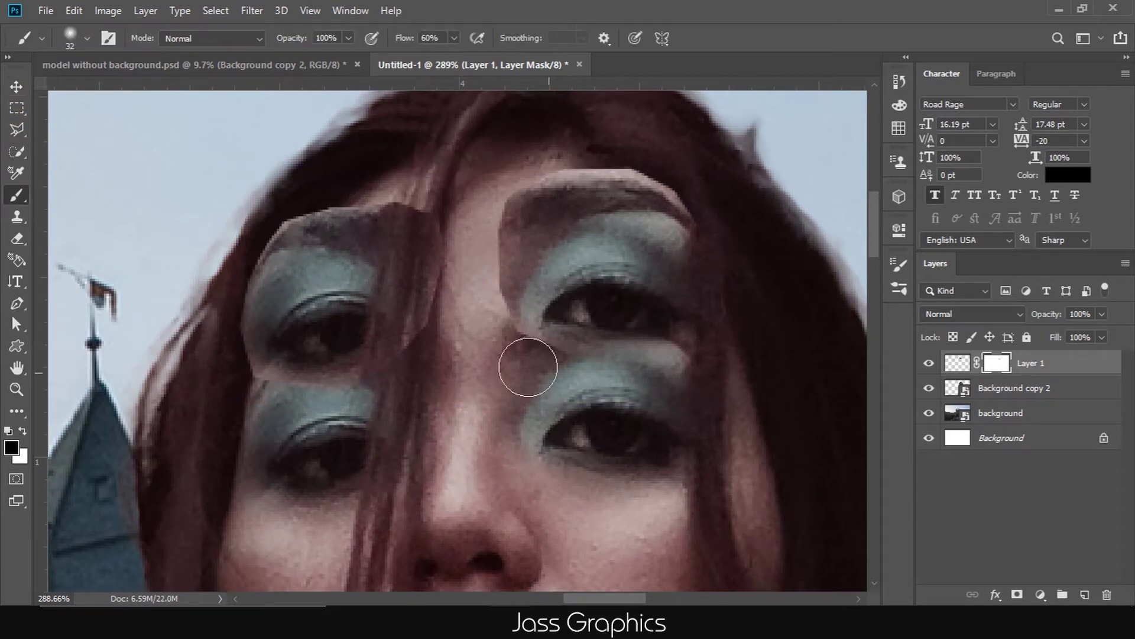
pyautogui.moveTo(466, 273)
pyautogui.mouseDown()
pyautogui.moveTo(482, 178)
pyautogui.moveTo(678, 169)
pyautogui.mouseUp()
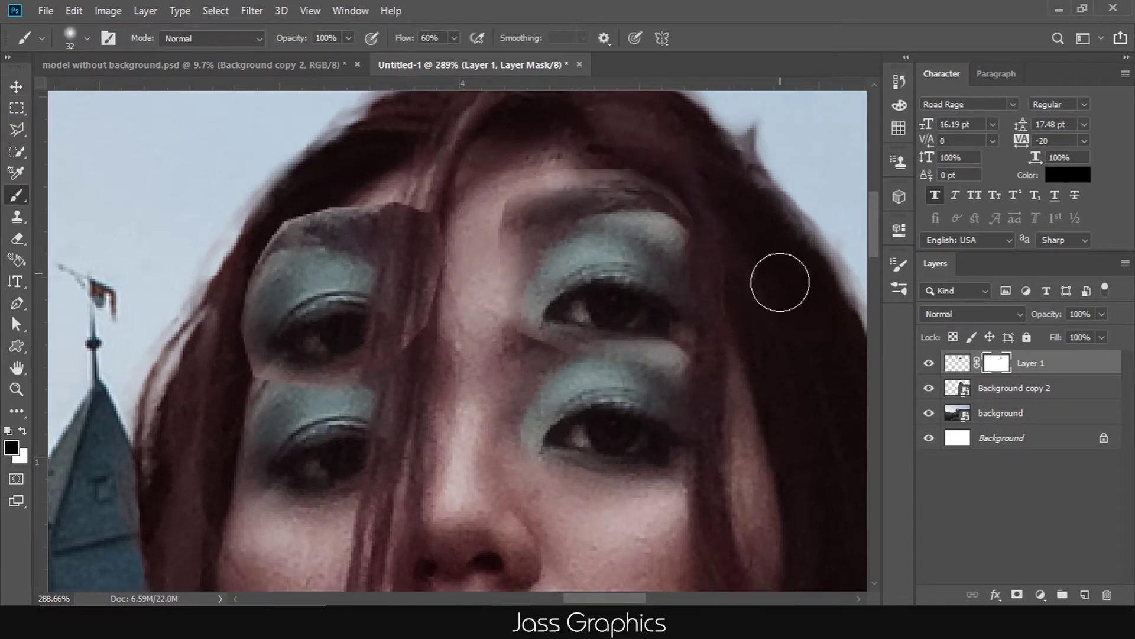
pyautogui.moveTo(290, 264); pyautogui.dragTo(302, 273)
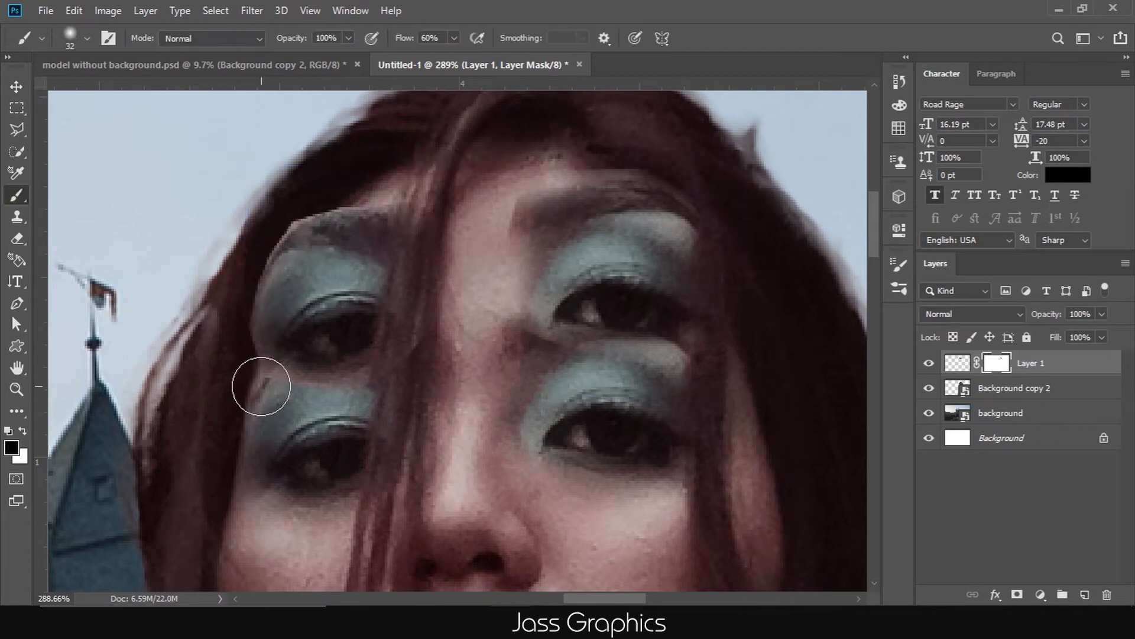
# Step: Select the model layer and hide the extra eyes layer
pyautogui.scroll(3, 444, 189)
pyautogui.scroll(-3, 349, 299)
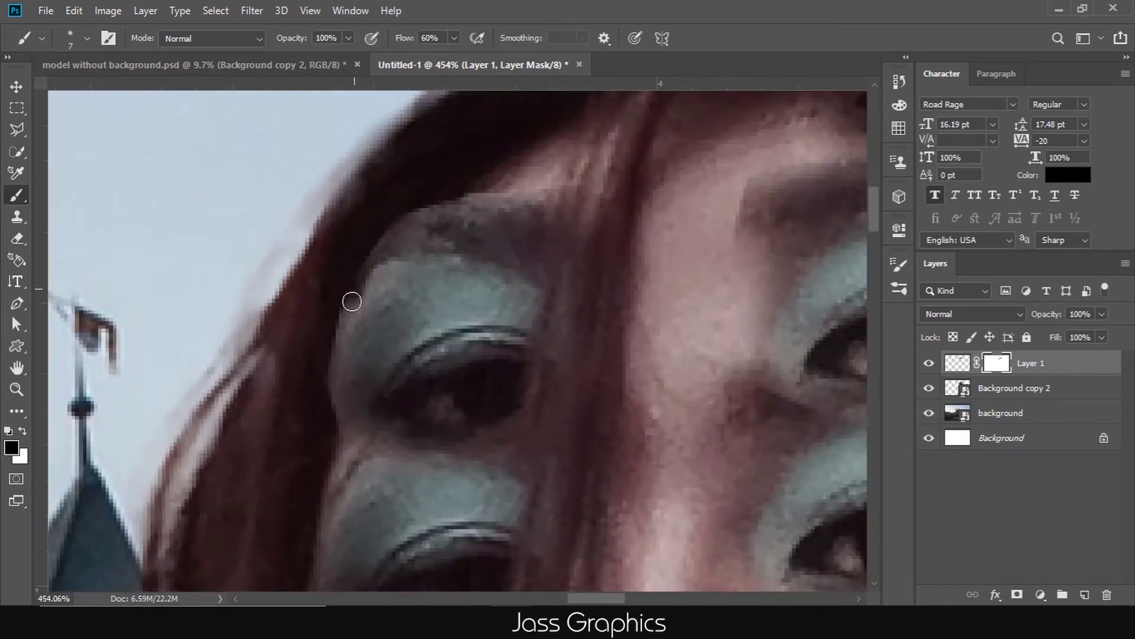
pyautogui.scroll(-2, 349, 299)
pyautogui.scroll(4, 440, 322)
pyautogui.scroll(-2, 440, 322)
pyautogui.scroll(-2, 431, 299)
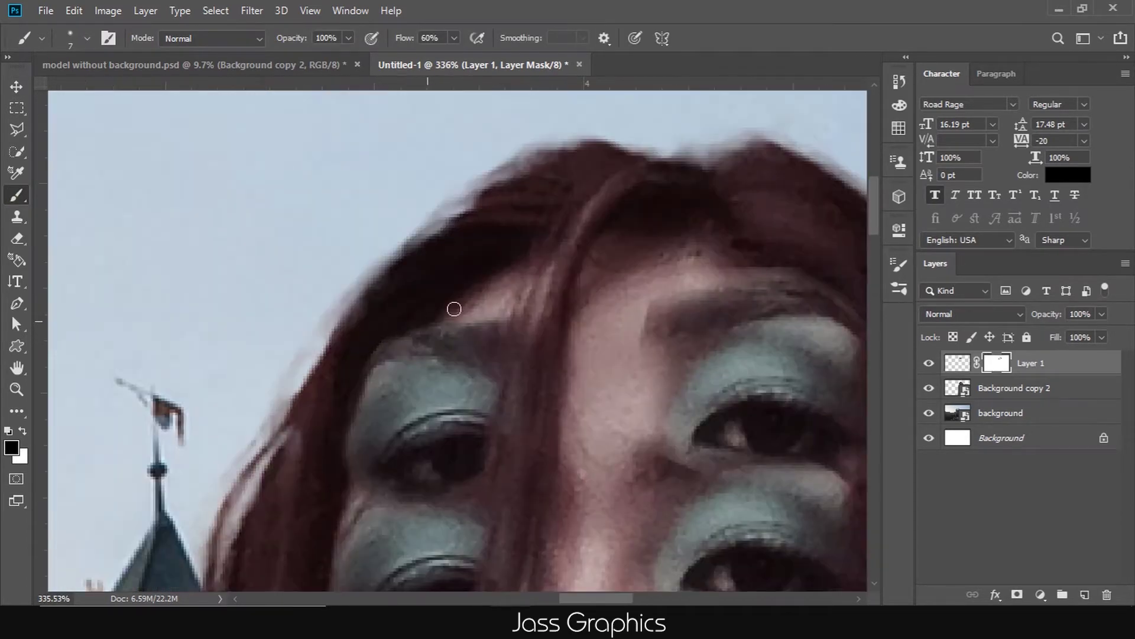
pyautogui.scroll(-2, 451, 306)
pyautogui.scroll(-1, 422, 317)
pyautogui.press('v')
pyautogui.click(542, 431)
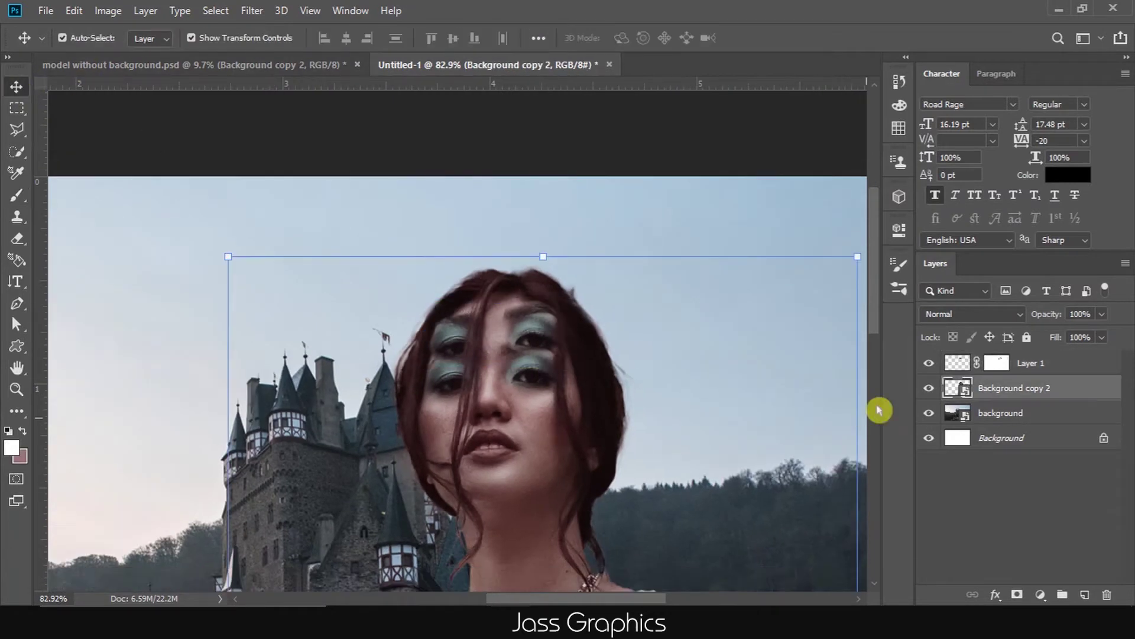
pyautogui.click(928, 367)
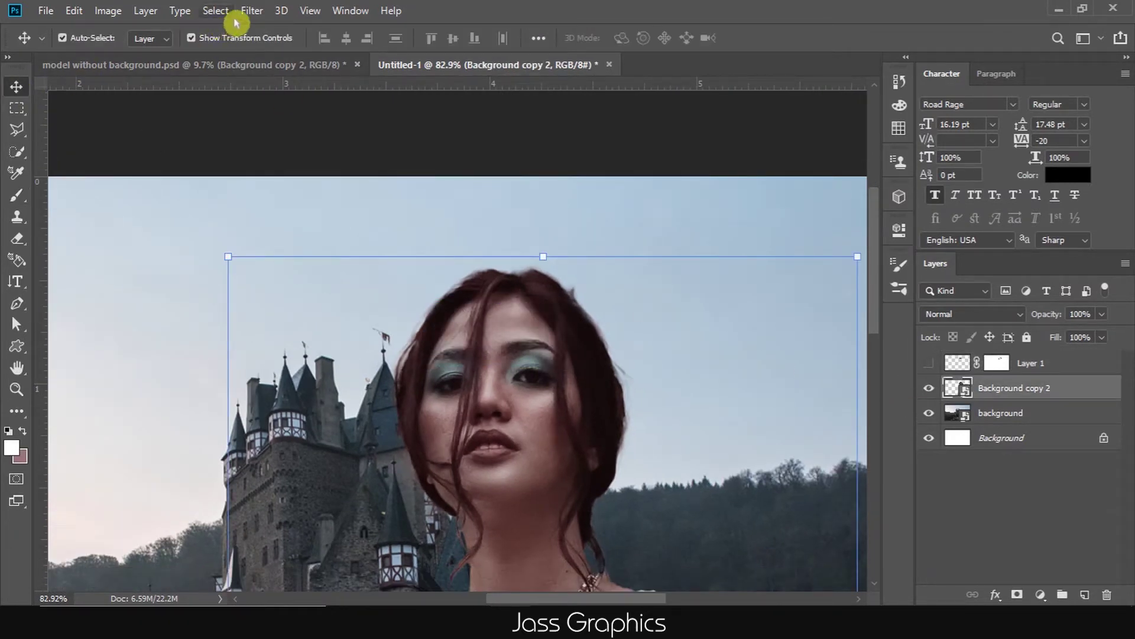
# Step: Liquify the model's face to widen the forehead and enlarge both eyes
pyautogui.click(251, 11)
pyautogui.click(304, 142)
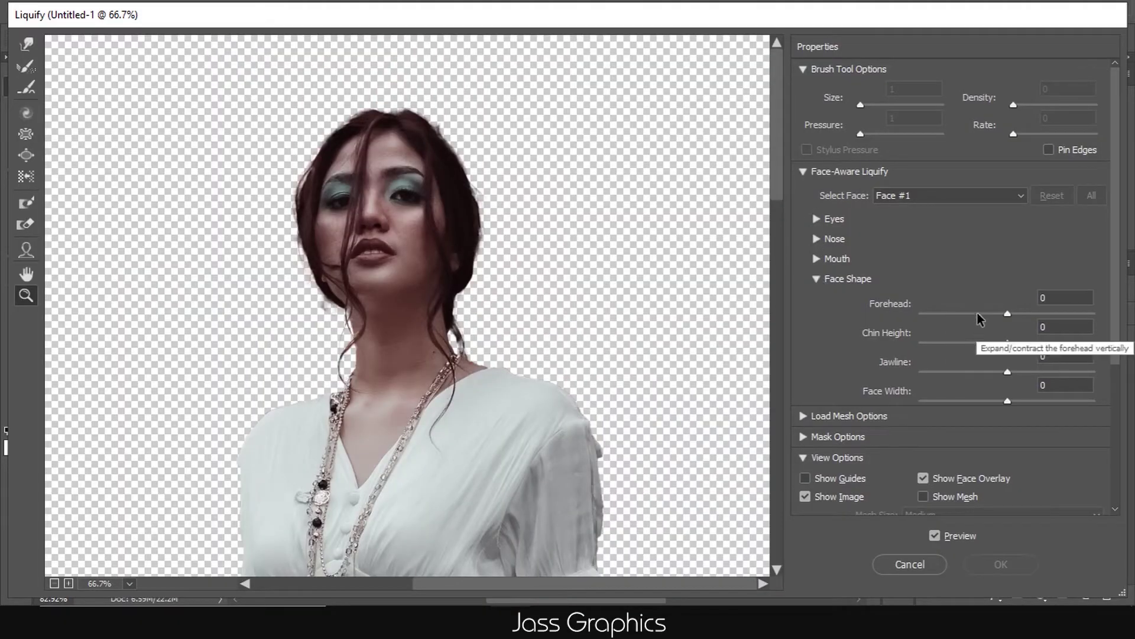
pyautogui.moveTo(1008, 313); pyautogui.dragTo(1094, 318)
pyautogui.moveTo(957, 253)
pyautogui.mouseDown()
pyautogui.moveTo(1004, 263)
pyautogui.moveTo(1097, 256)
pyautogui.mouseUp()
pyautogui.moveTo(957, 283); pyautogui.dragTo(999, 294)
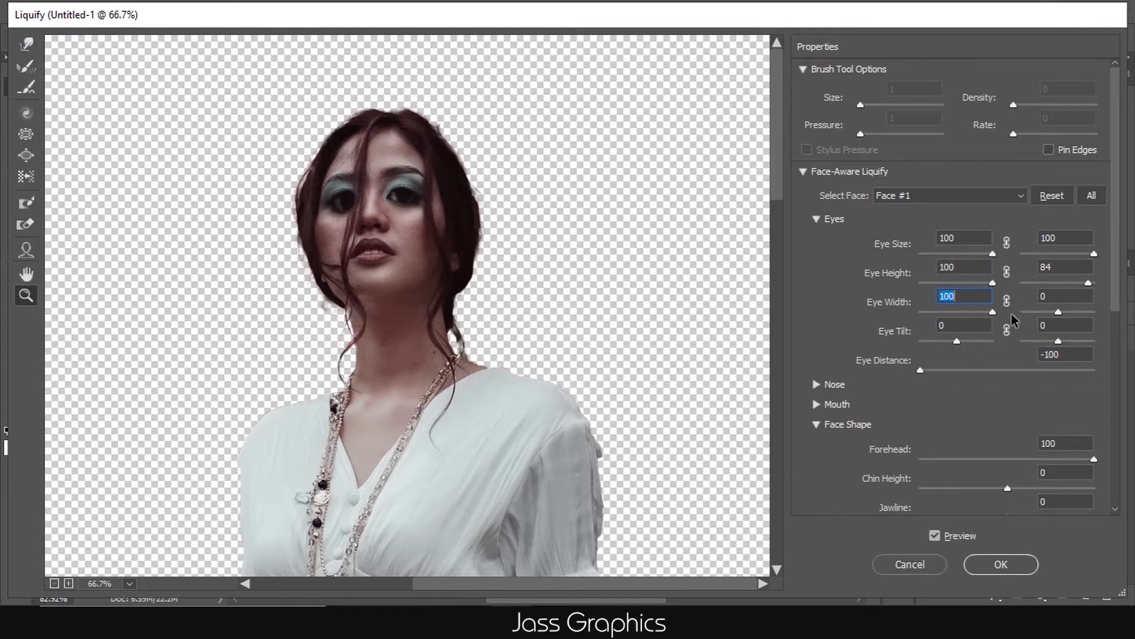
pyautogui.scroll(-6, 818, 220)
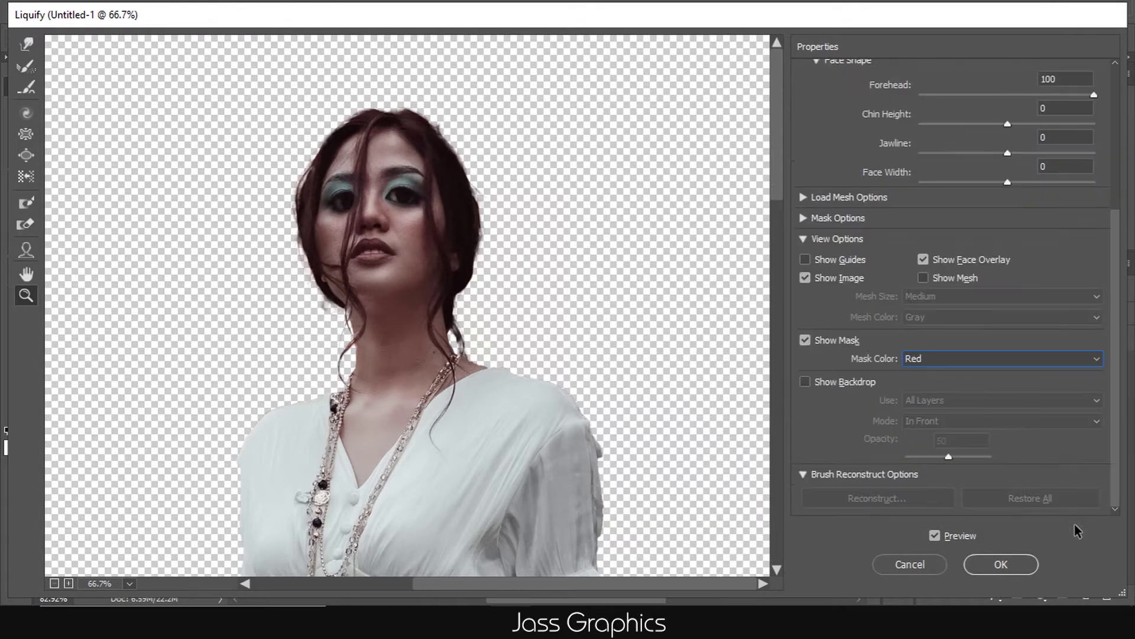
pyautogui.click(1002, 563)
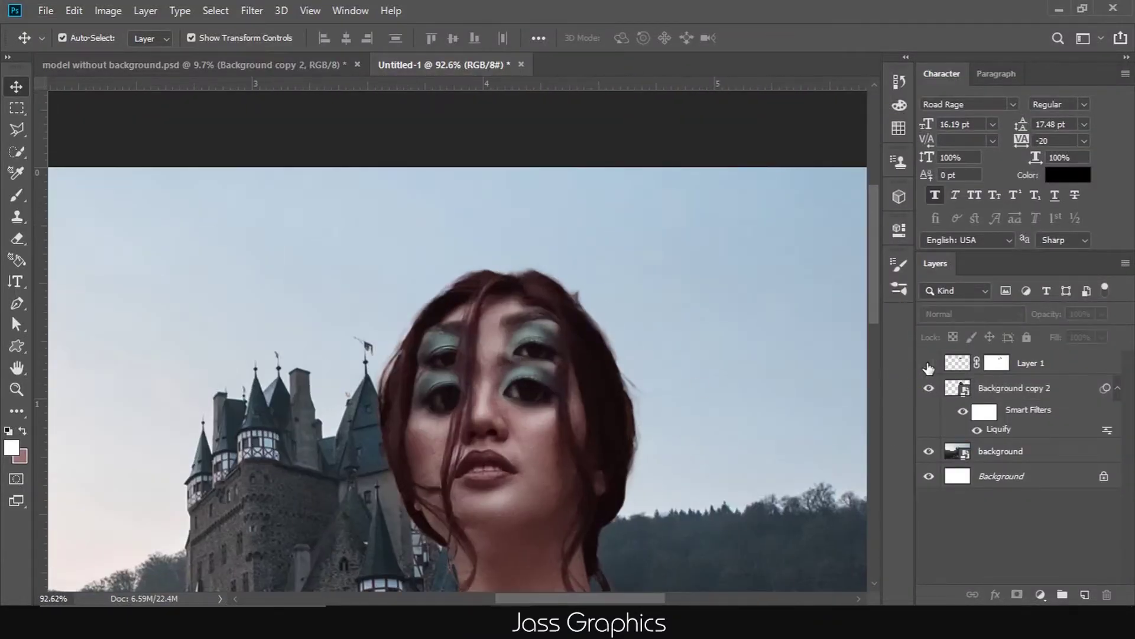
# Step: Reopen Liquify on the model layer and move the duplicate eyes below the originals
pyautogui.click(928, 363)
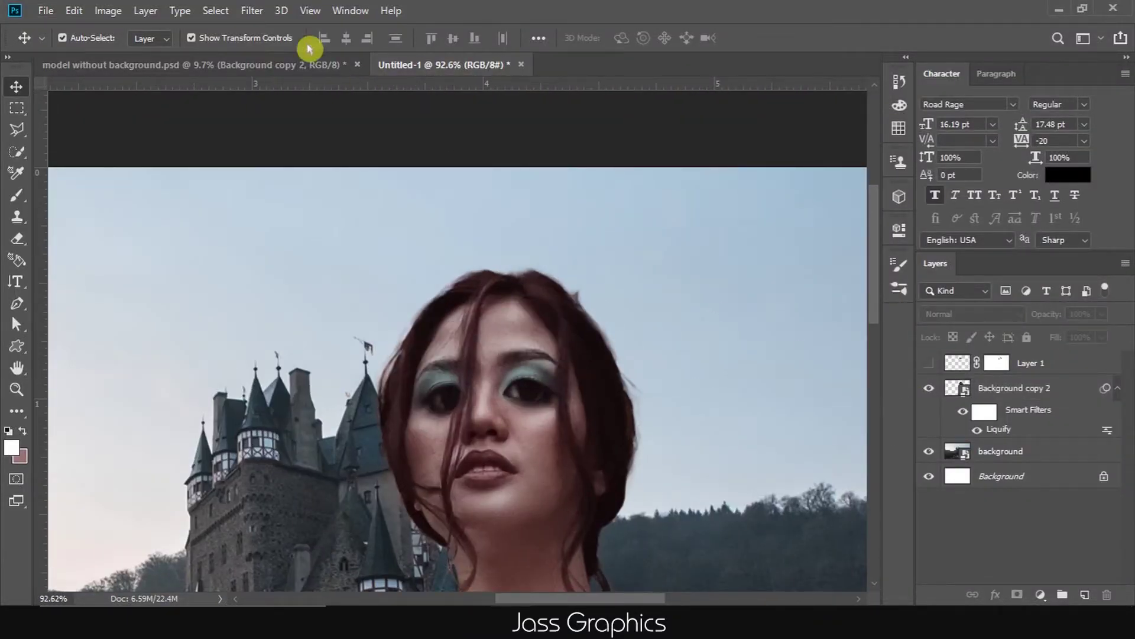
pyautogui.click(252, 10)
pyautogui.click(1014, 388)
pyautogui.click(252, 11)
pyautogui.click(258, 30)
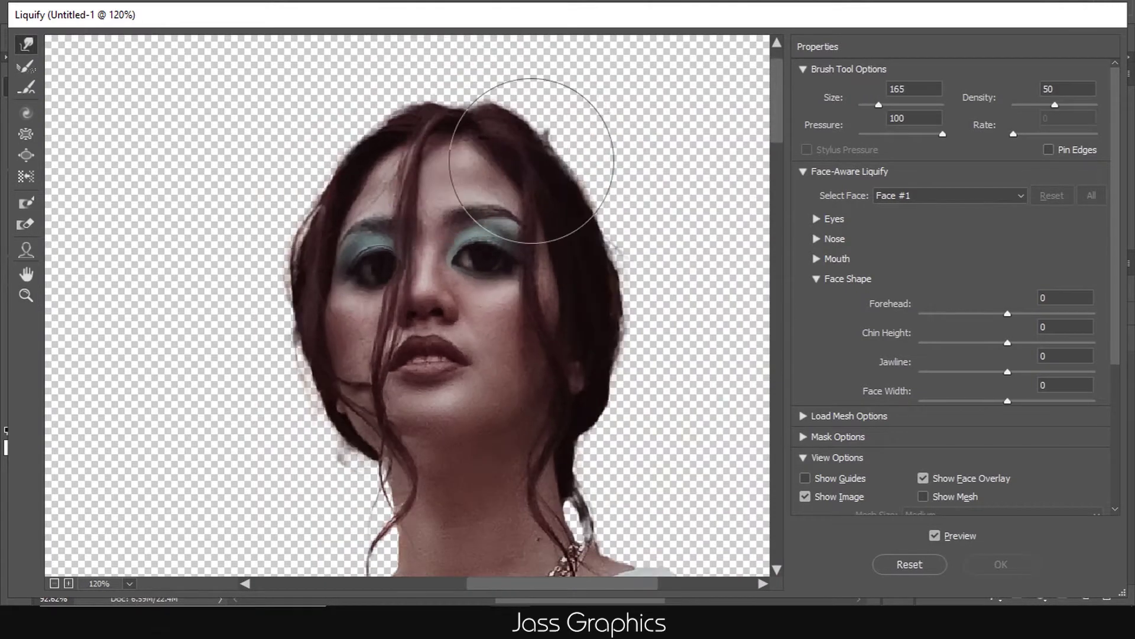
pyautogui.scroll(-2, 463, 133)
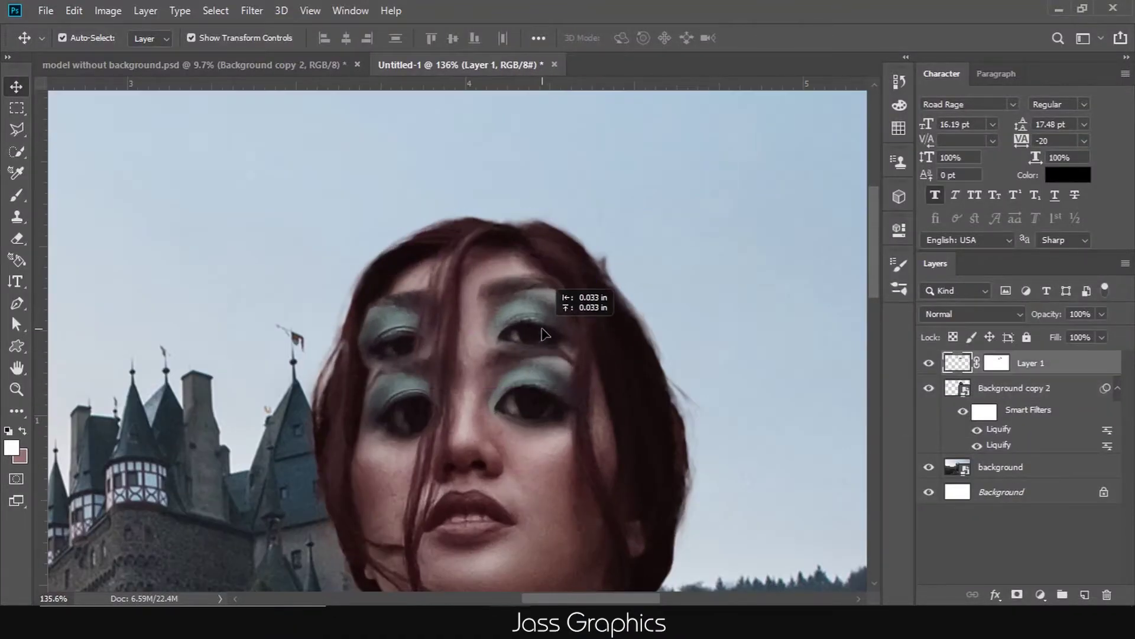
pyautogui.moveTo(521, 360); pyautogui.dragTo(519, 374)
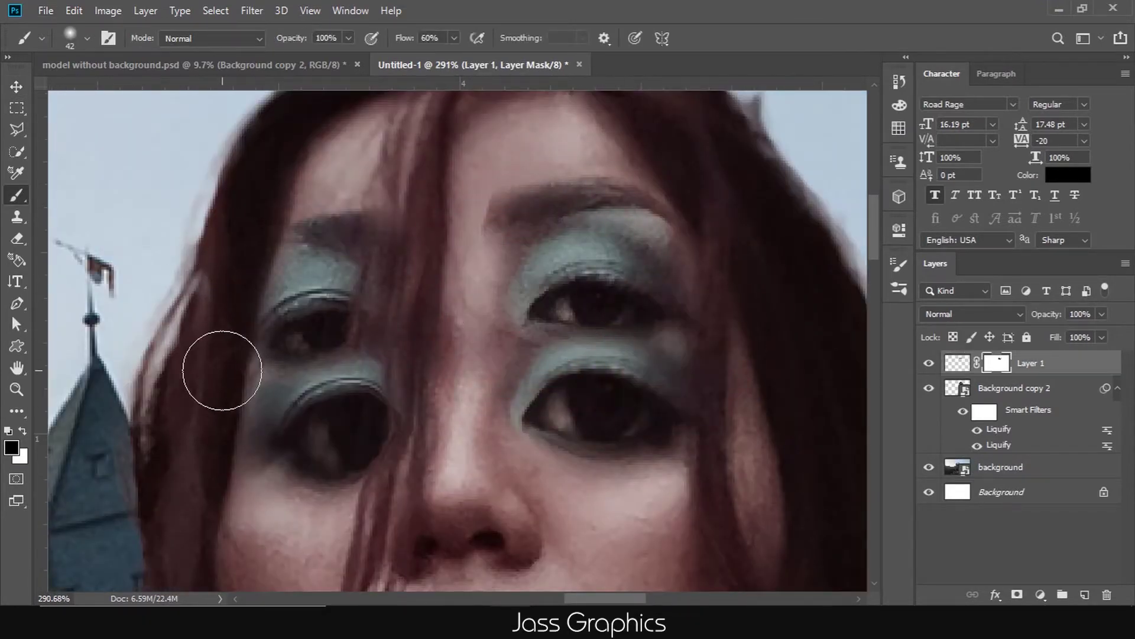
# Step: Add an Exposure adjustment raised to +14.09 and clip it to the model layer
pyautogui.hotkey('ctrl', '0')
pyautogui.scroll(5, 605, 272)
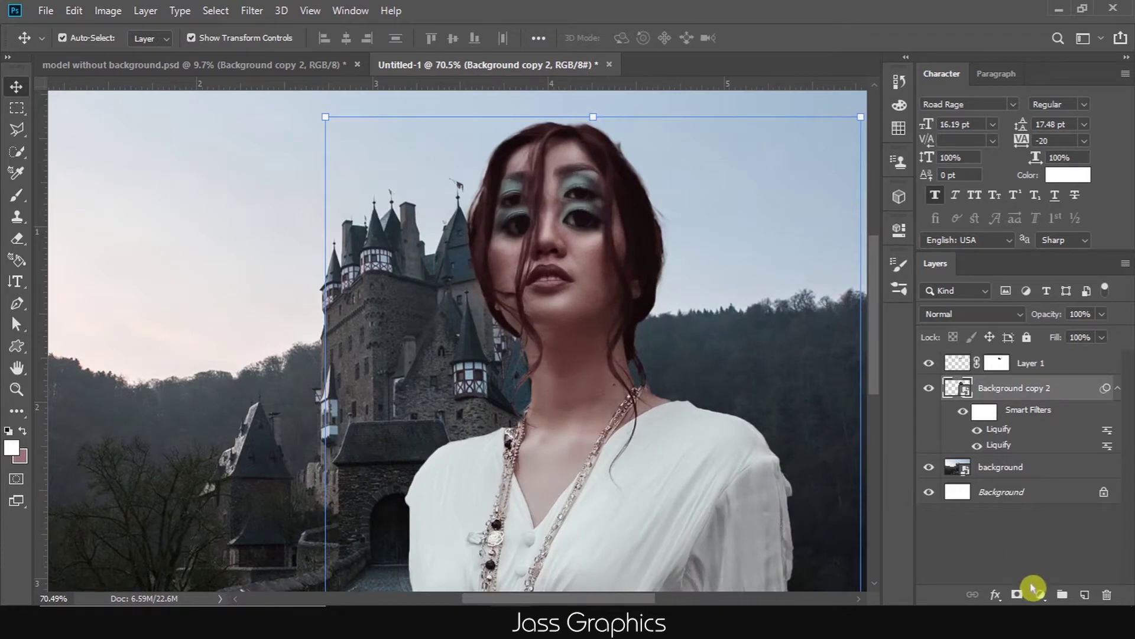
pyautogui.click(1040, 595)
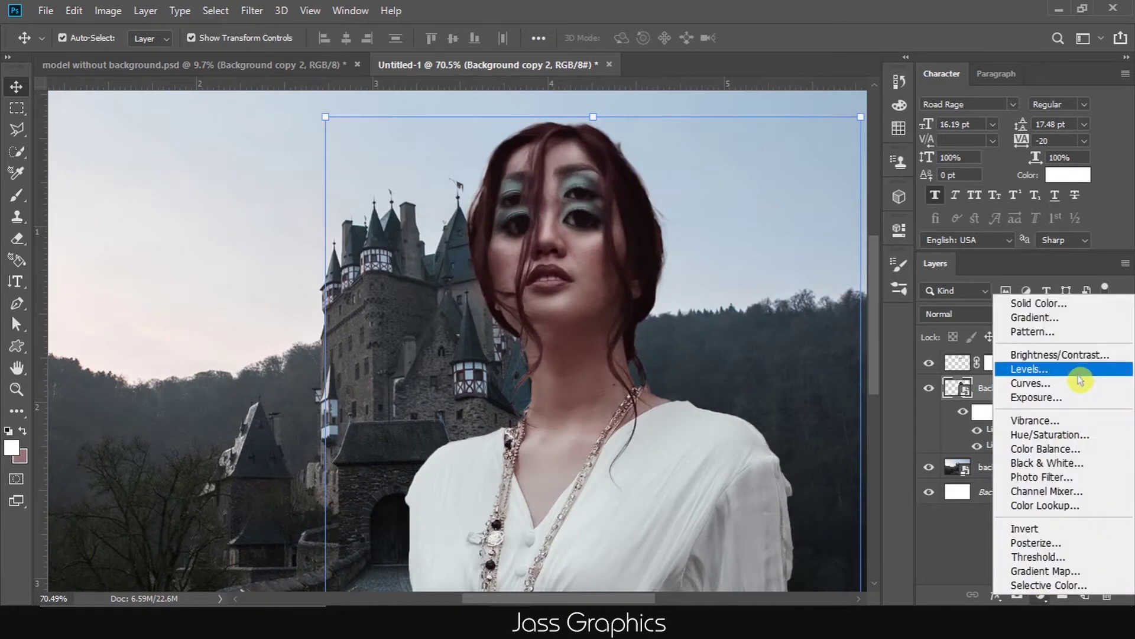
pyautogui.click(1036, 397)
pyautogui.moveTo(783, 318); pyautogui.dragTo(819, 320)
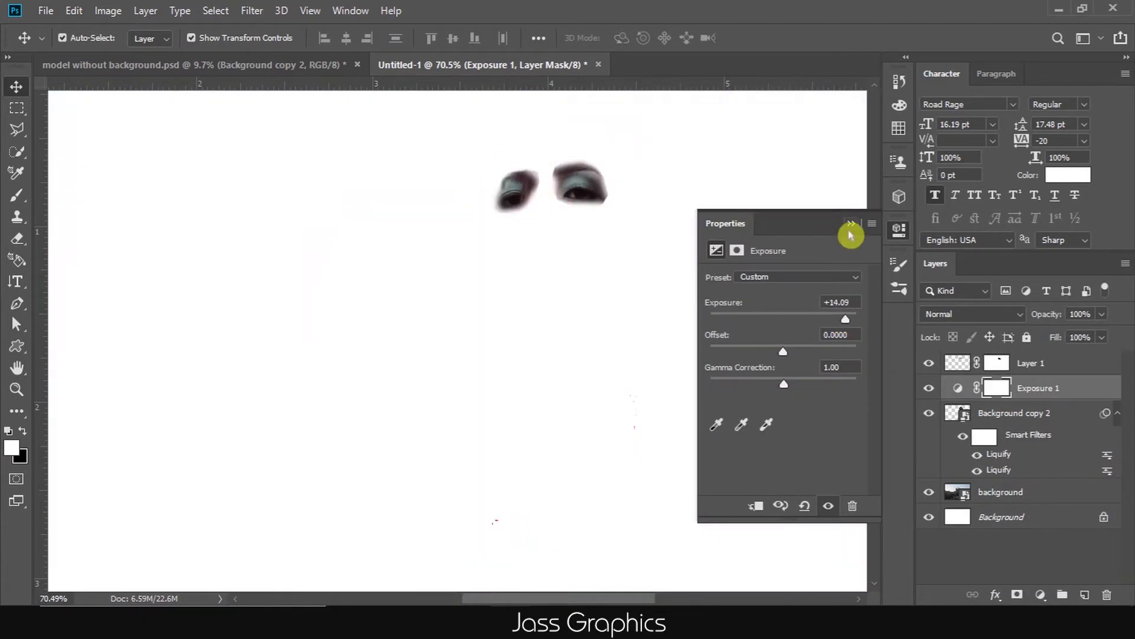
pyautogui.click(851, 224)
pyautogui.keyDown('alt'); pyautogui.click(1064, 403); pyautogui.keyUp('alt')
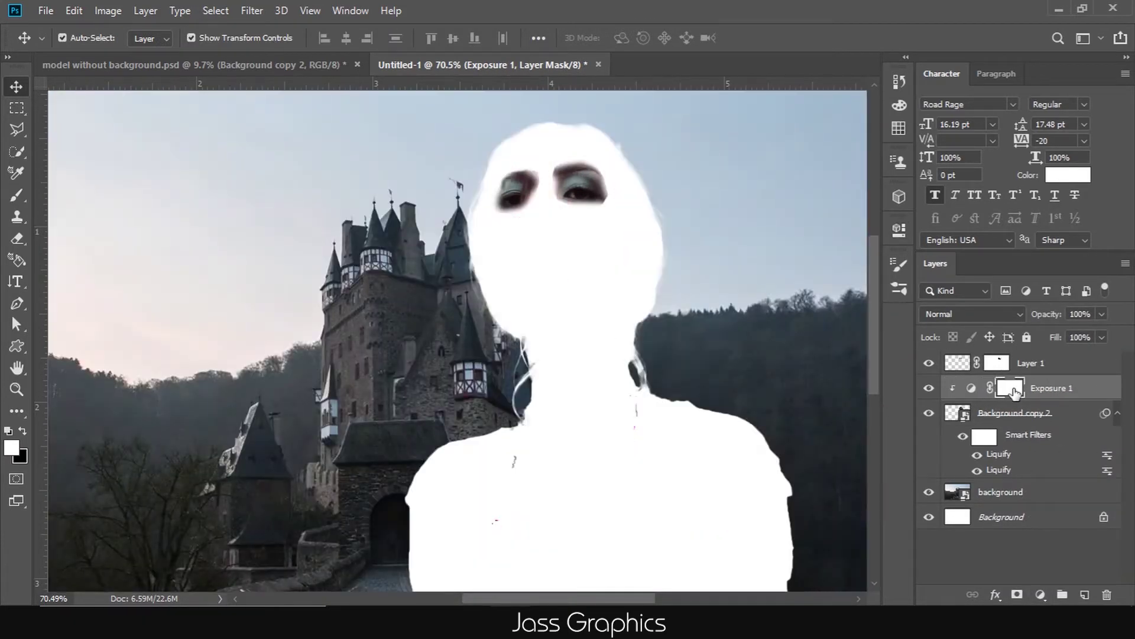
# Step: Invert the Exposure mask and paint white over both eyes to make them glow
pyautogui.hotkey('ctrl', 'i')
pyautogui.press('b')
pyautogui.scroll(5, 511, 201)
pyautogui.moveTo(514, 228)
pyautogui.mouseDown()
pyautogui.moveTo(547, 208)
pyautogui.moveTo(506, 236)
pyautogui.mouseUp()
pyautogui.scroll(3, 506, 236)
pyautogui.moveTo(482, 279)
pyautogui.mouseDown()
pyautogui.moveTo(570, 246)
pyautogui.moveTo(465, 282)
pyautogui.moveTo(580, 263)
pyautogui.mouseUp()
pyautogui.hotkey('ctrl', '0')
pyautogui.click(16, 86)
pyautogui.hotkey('ctrl', '-')
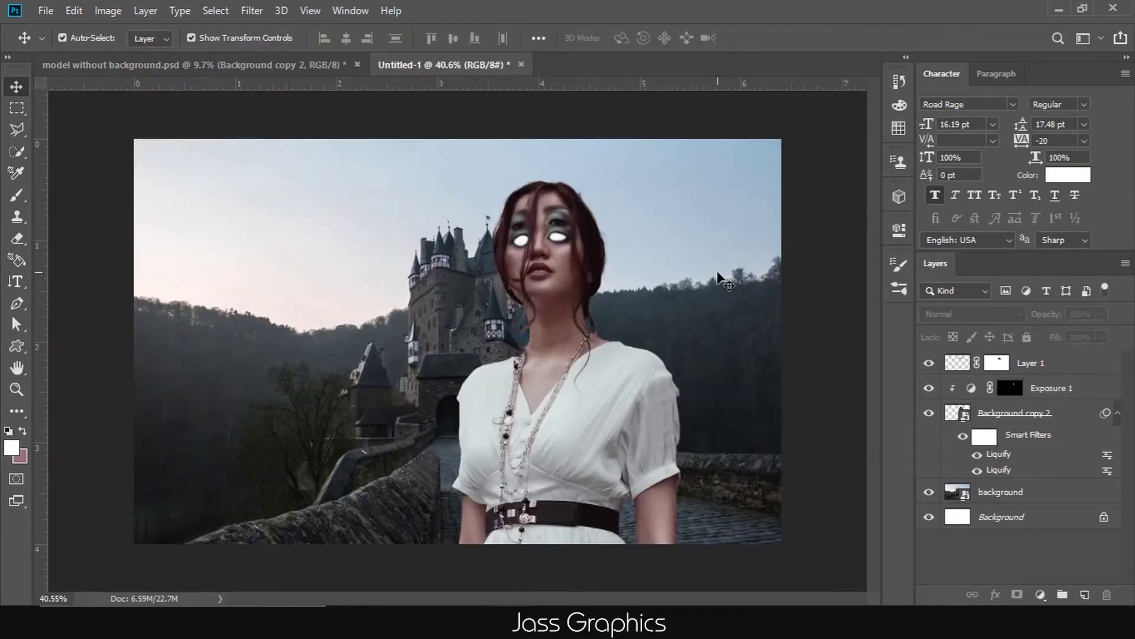
# Step: Bring in the drought texture, clip it to the model and scale it over her face
pyautogui.moveTo(495, 505); pyautogui.dragTo(510, 365)
pyautogui.moveTo(1079, 400); pyautogui.dragTo(1052, 401)
pyautogui.hotkey('ctrl', 'alt', 'g')
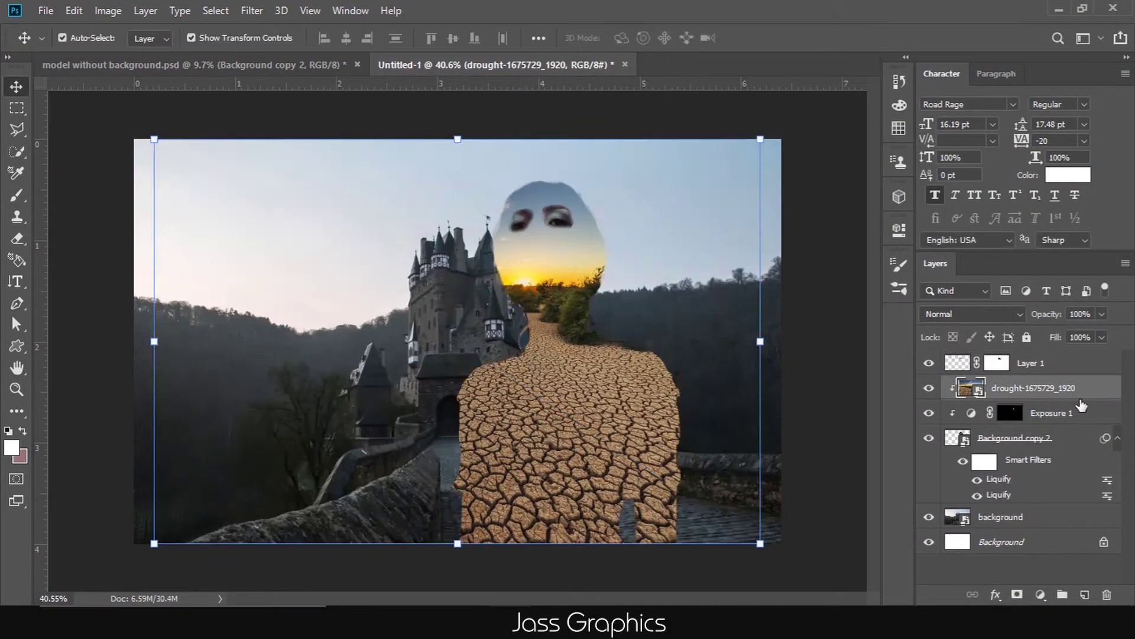
pyautogui.scroll(-1, 474, 296)
pyautogui.moveTo(431, 211); pyautogui.dragTo(510, 282)
pyautogui.hotkey('ctrl', '+')
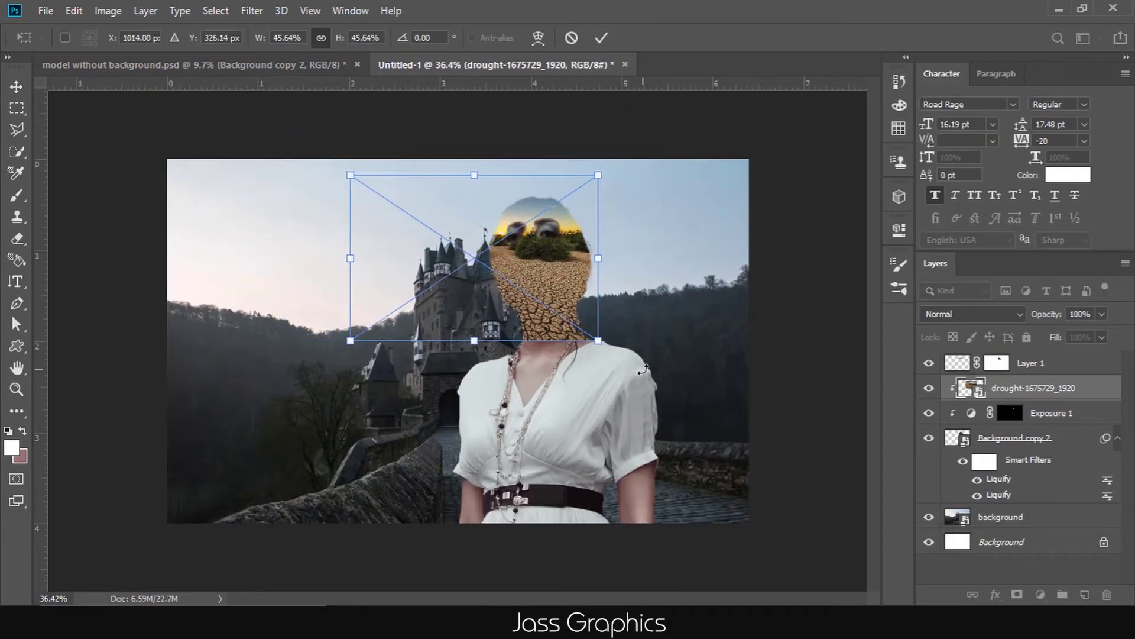
# Step: Convert the drought texture to black and white
pyautogui.click(109, 10)
pyautogui.moveTo(133, 54)
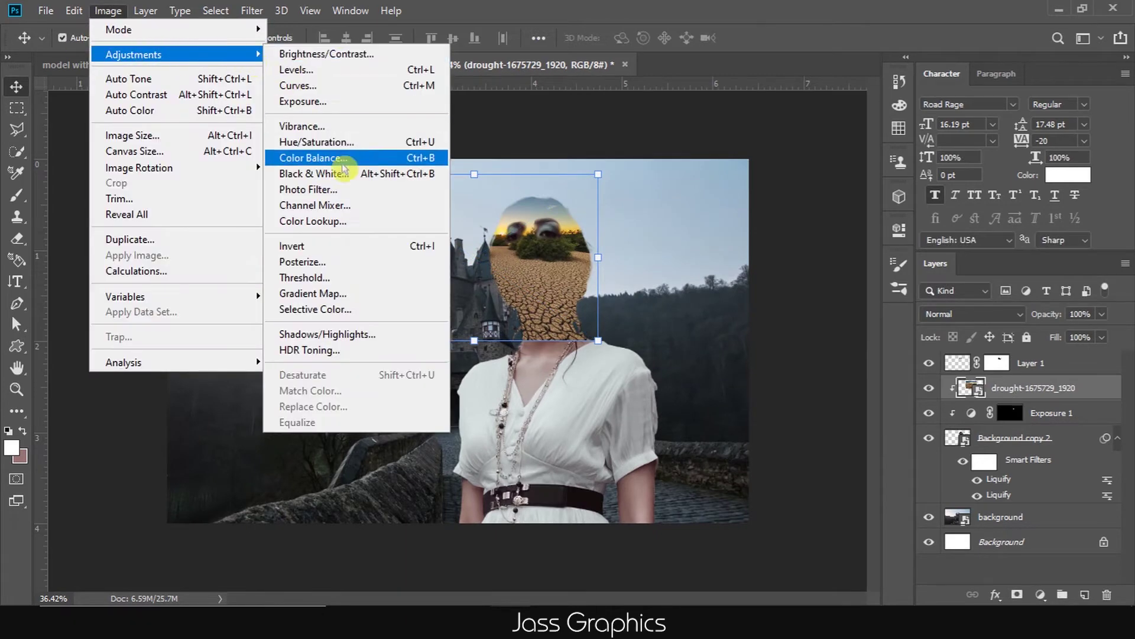
pyautogui.click(319, 173)
pyautogui.click(671, 74)
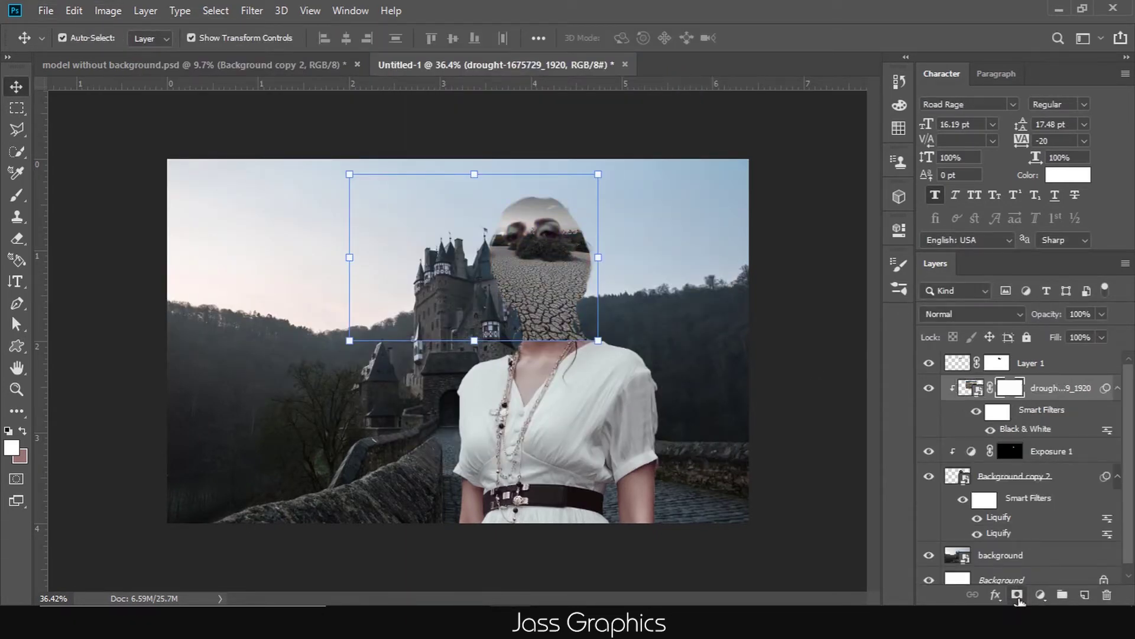
# Step: Invert the drought mask and paint white to reveal cracks on the cheeks and chin
pyautogui.hotkey('ctrl', 'i')
pyautogui.press('b')
pyautogui.scroll(5, 515, 312)
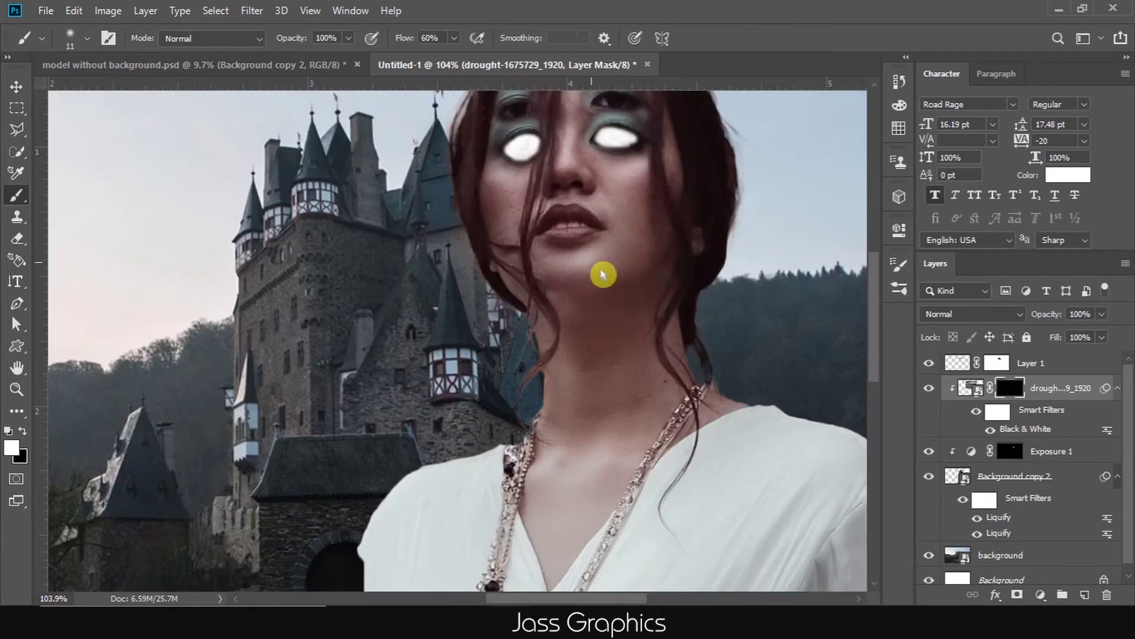
pyautogui.scroll(2, 437, 132)
pyautogui.scroll(2, 627, 294)
pyautogui.moveTo(656, 171); pyautogui.dragTo(577, 349)
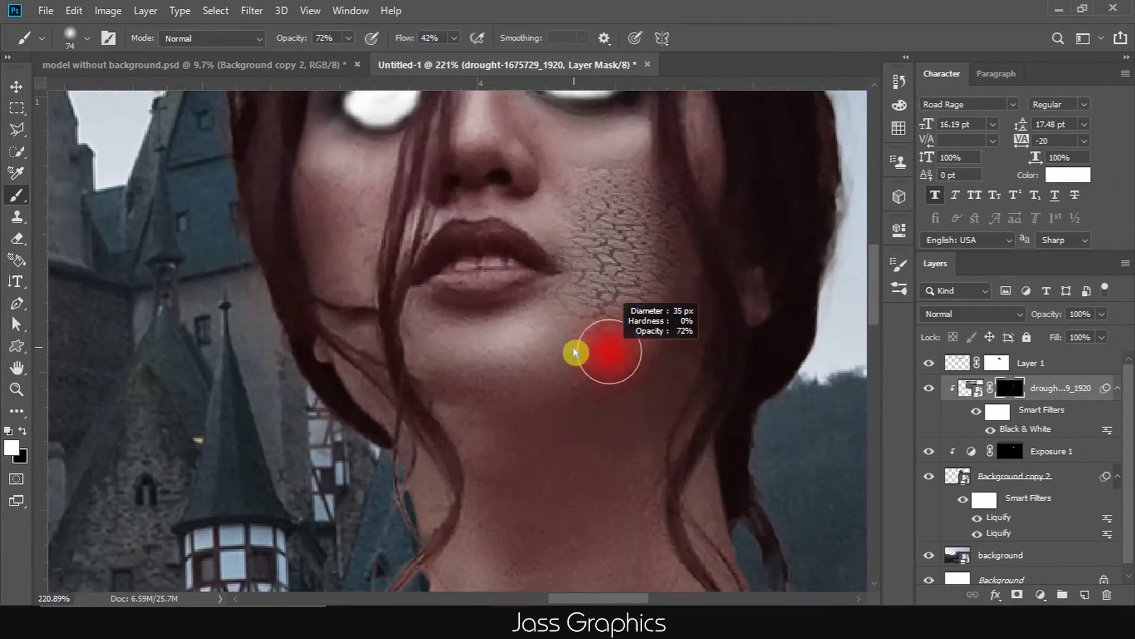
pyautogui.moveTo(668, 332); pyautogui.dragTo(468, 355)
pyautogui.hscroll(-3, 423, 337)
pyautogui.moveTo(384, 302); pyautogui.dragTo(355, 228)
pyautogui.scroll(-1, 355, 229)
pyautogui.moveTo(414, 249); pyautogui.dragTo(362, 322)
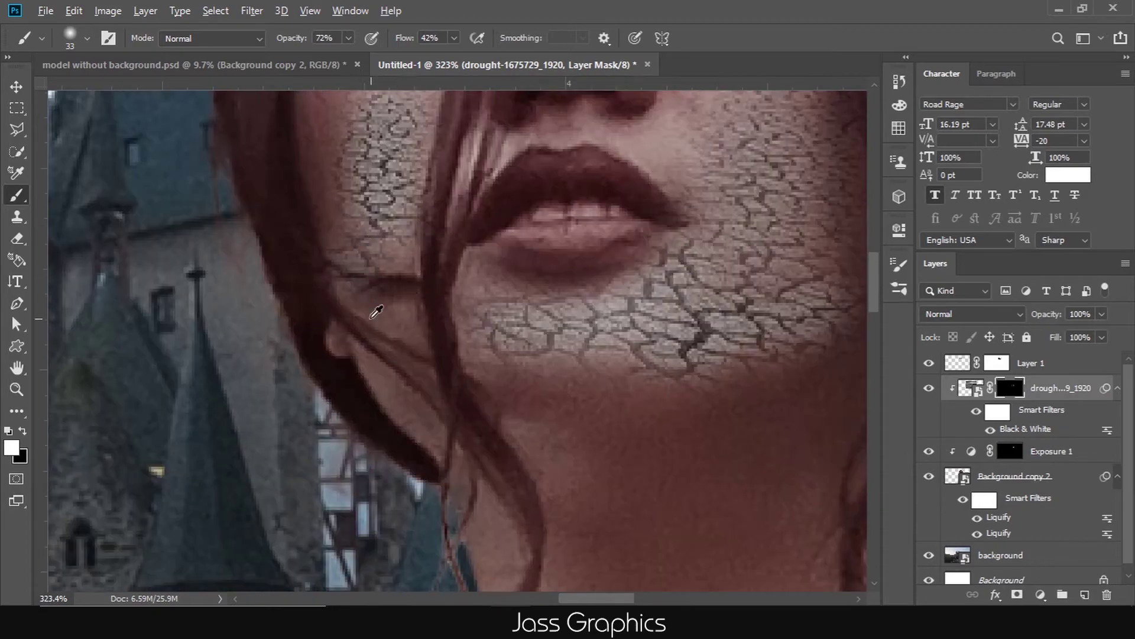
pyautogui.scroll(-4, 574, 247)
pyautogui.scroll(4, 574, 247)
# Step: Lower the brush opacity to 52%
pyautogui.press('5')
pyautogui.press('2')
pyautogui.scroll(-4, 507, 398)
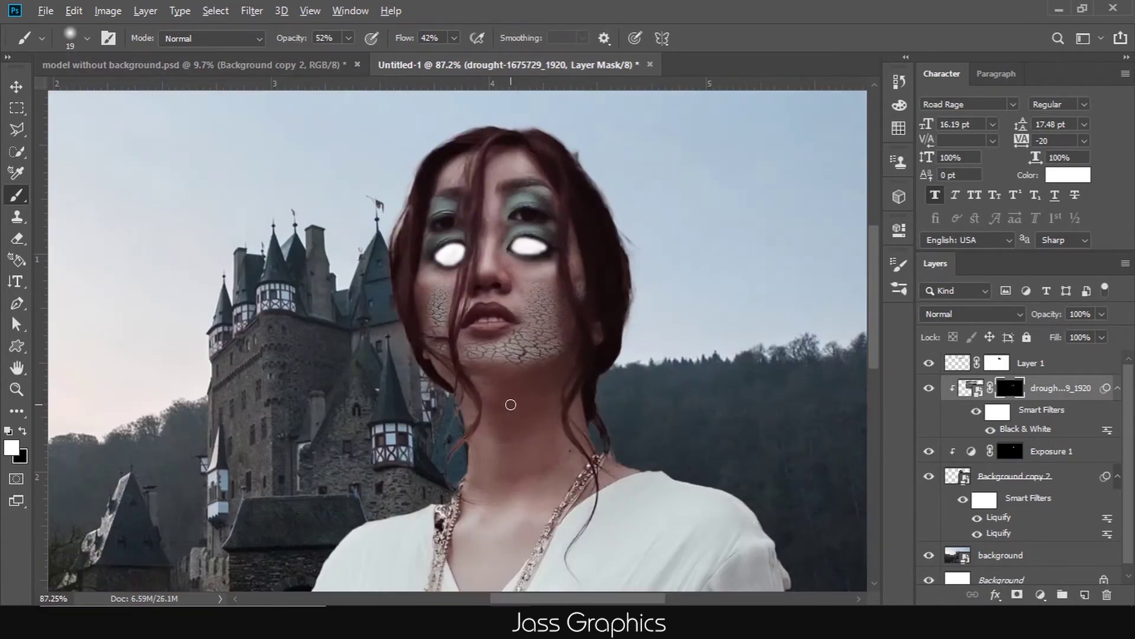
pyautogui.scroll(-2, 507, 398)
pyautogui.scroll(5, 501, 350)
pyautogui.scroll(-4, 502, 350)
# Step: Add a Color Balance layer shifting the midtones toward red, clipped to the model
pyautogui.press('v')
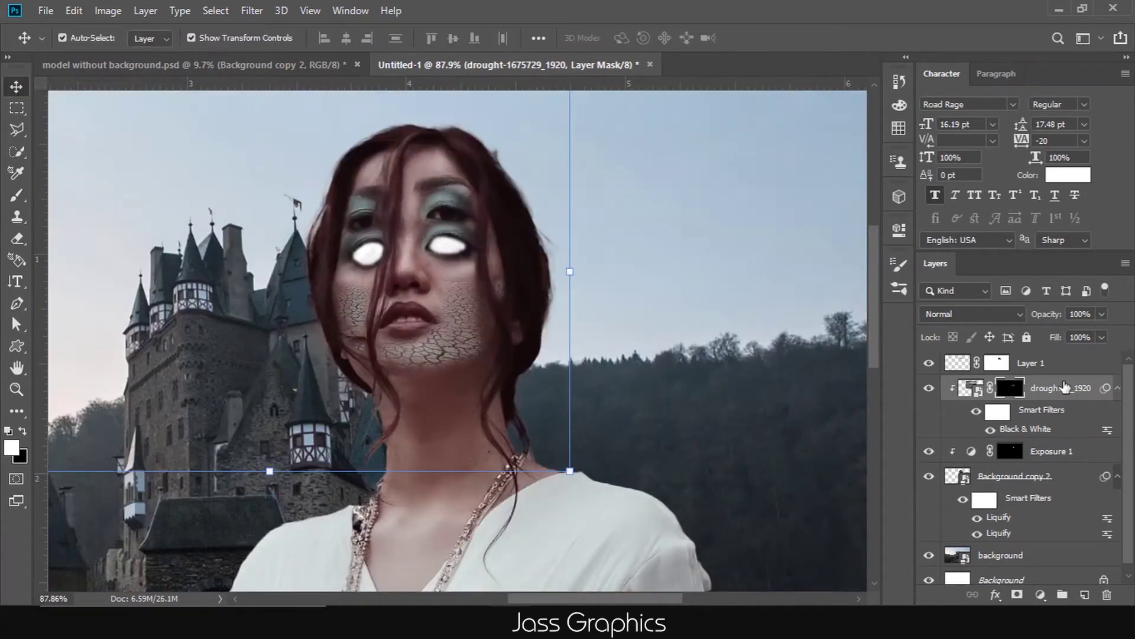
pyautogui.click(1040, 594)
pyautogui.click(1082, 452)
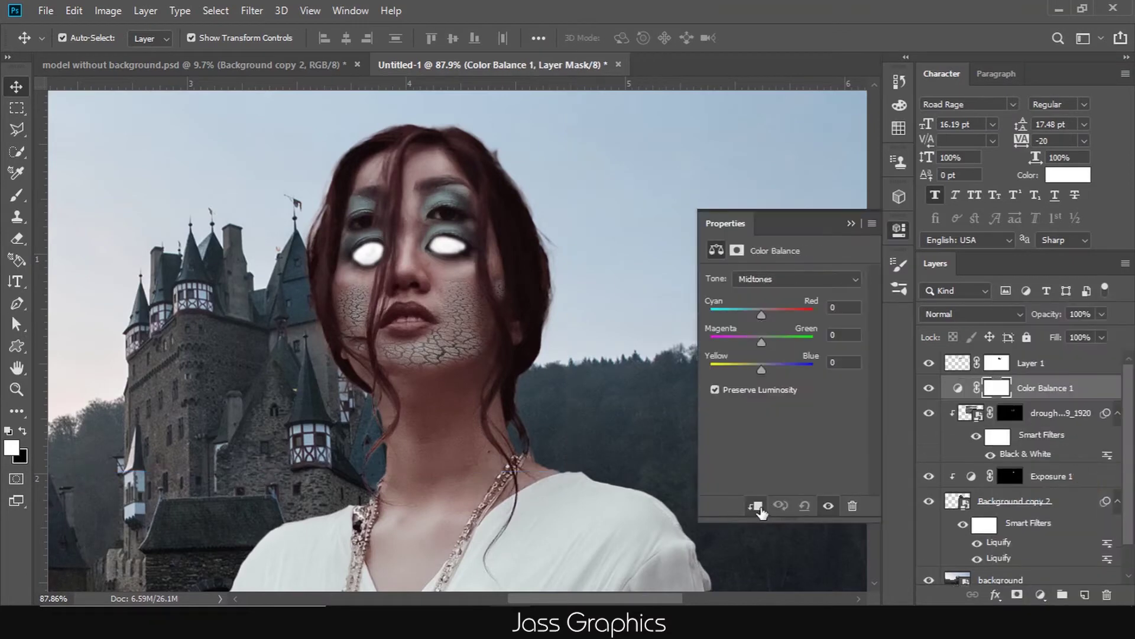
pyautogui.moveTo(750, 324); pyautogui.dragTo(760, 320)
pyautogui.click(961, 413)
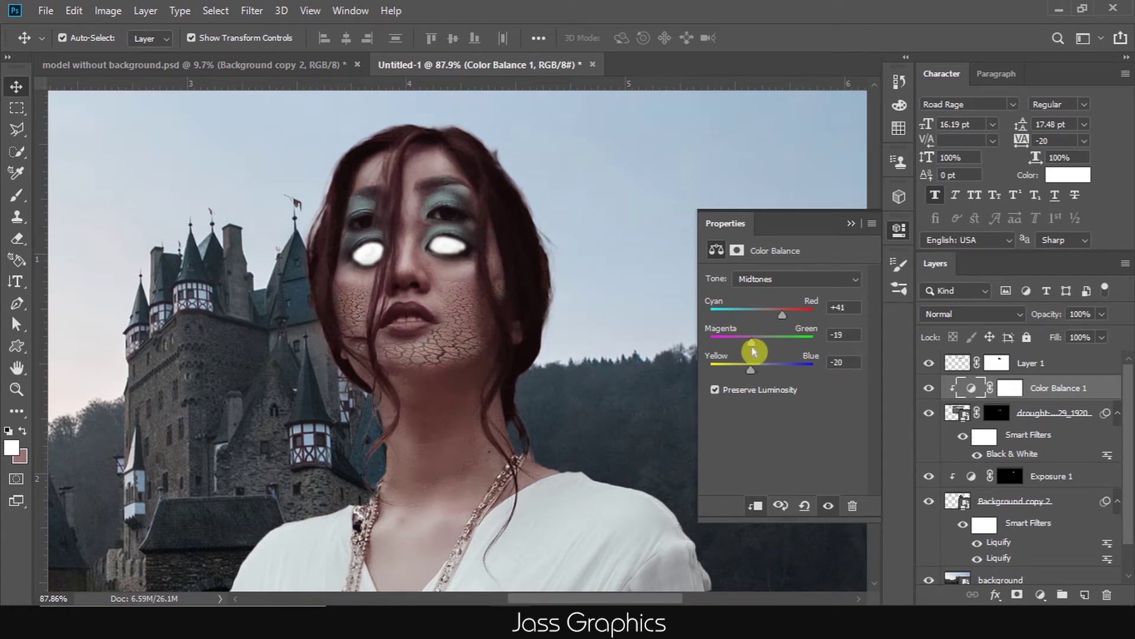
# Step: Set the drought texture layer's blend mode to Overlay
pyautogui.click(851, 223)
pyautogui.click(973, 314)
pyautogui.click(1052, 413)
pyautogui.click(973, 313)
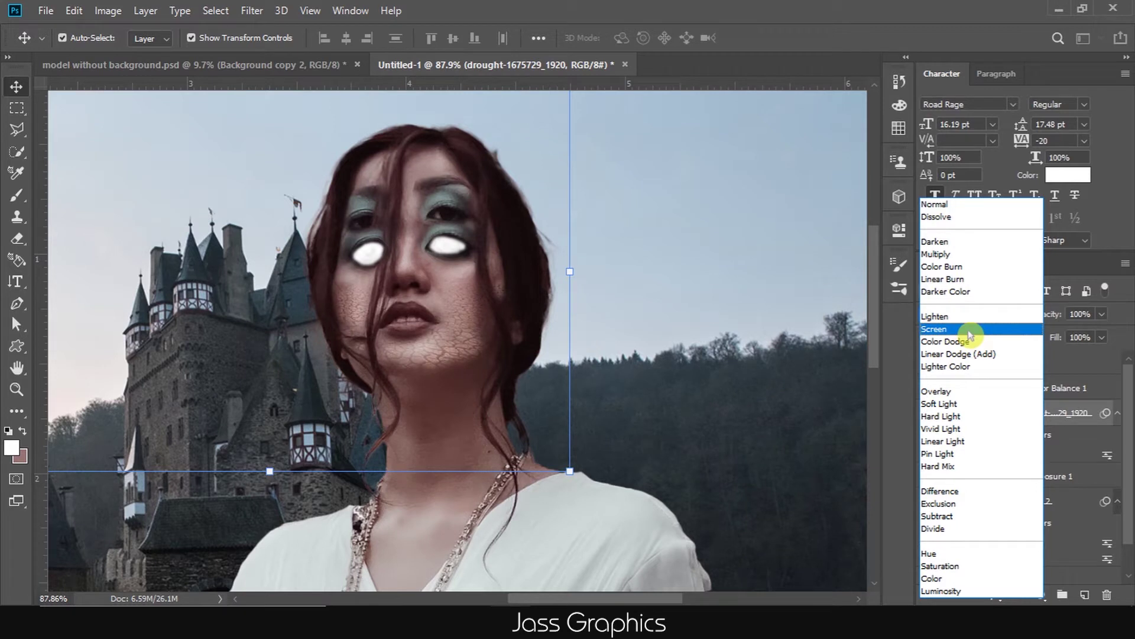
pyautogui.click(967, 393)
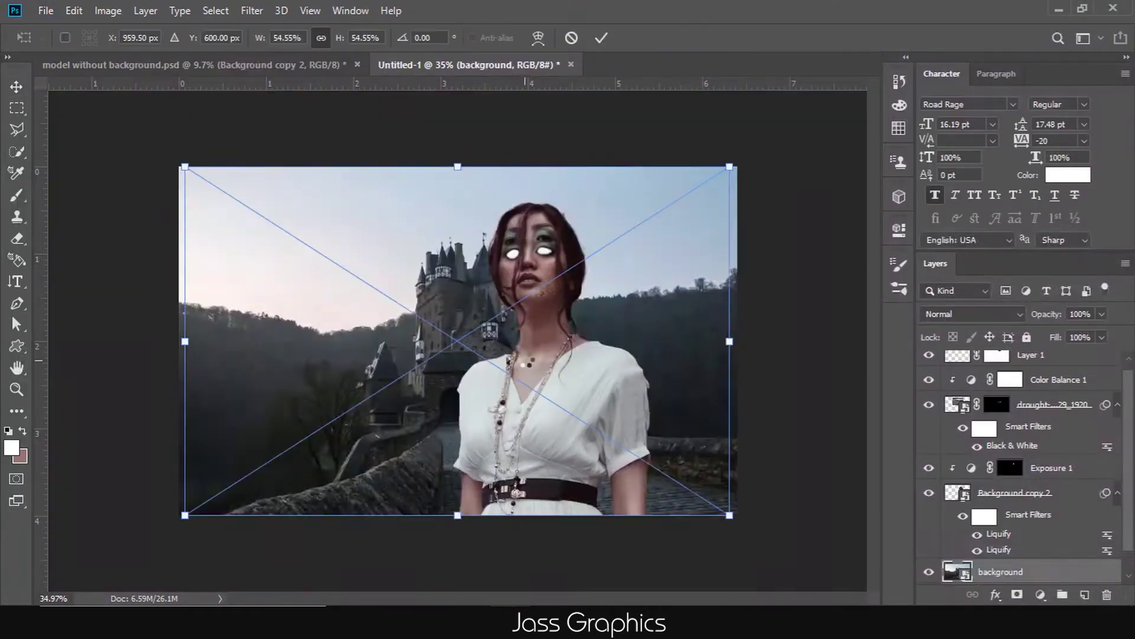
# Step: Place the wound texture on the side of the neck in Multiply mode and brush out its hard edges
pyautogui.press('Return')
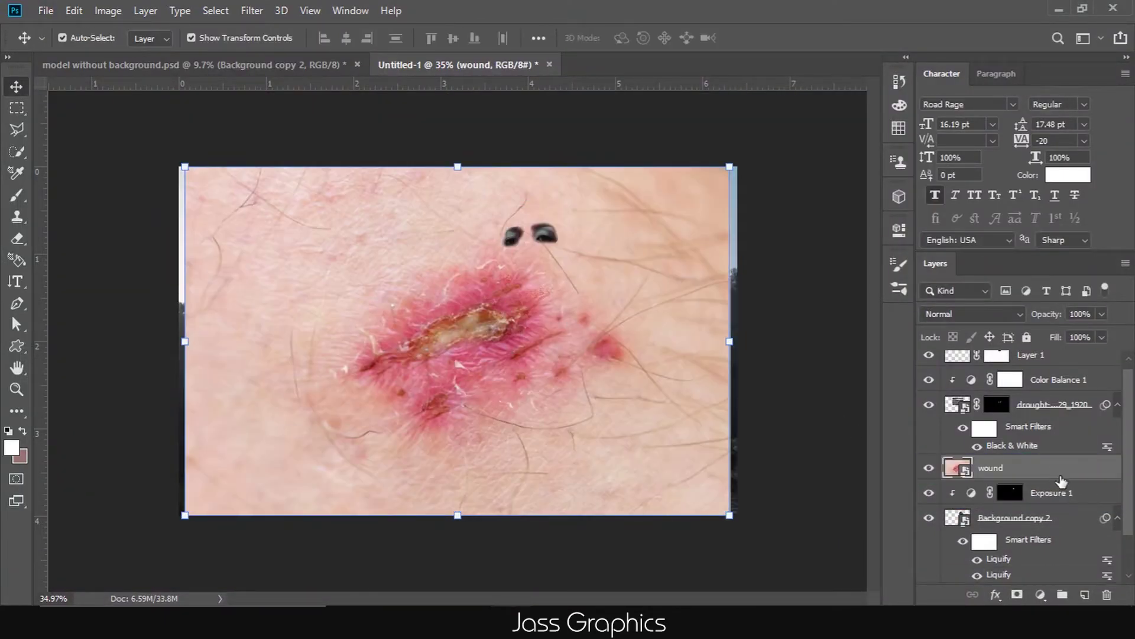
pyautogui.click(973, 314)
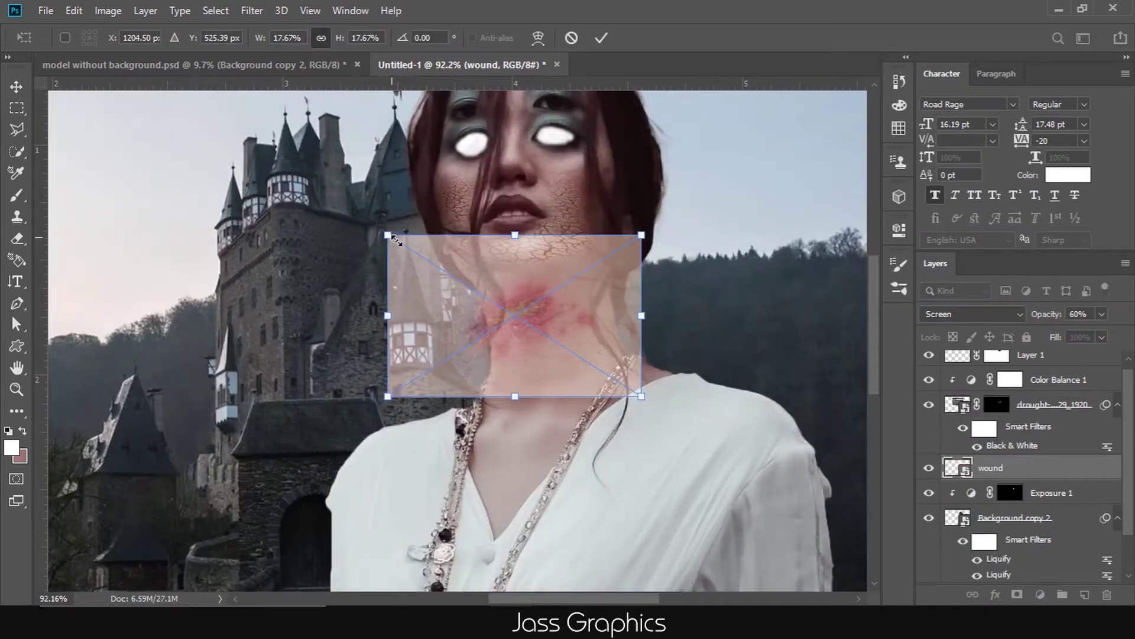
pyautogui.moveTo(395, 239); pyautogui.dragTo(476, 290)
pyautogui.moveTo(1101, 314); pyautogui.dragTo(1127, 329)
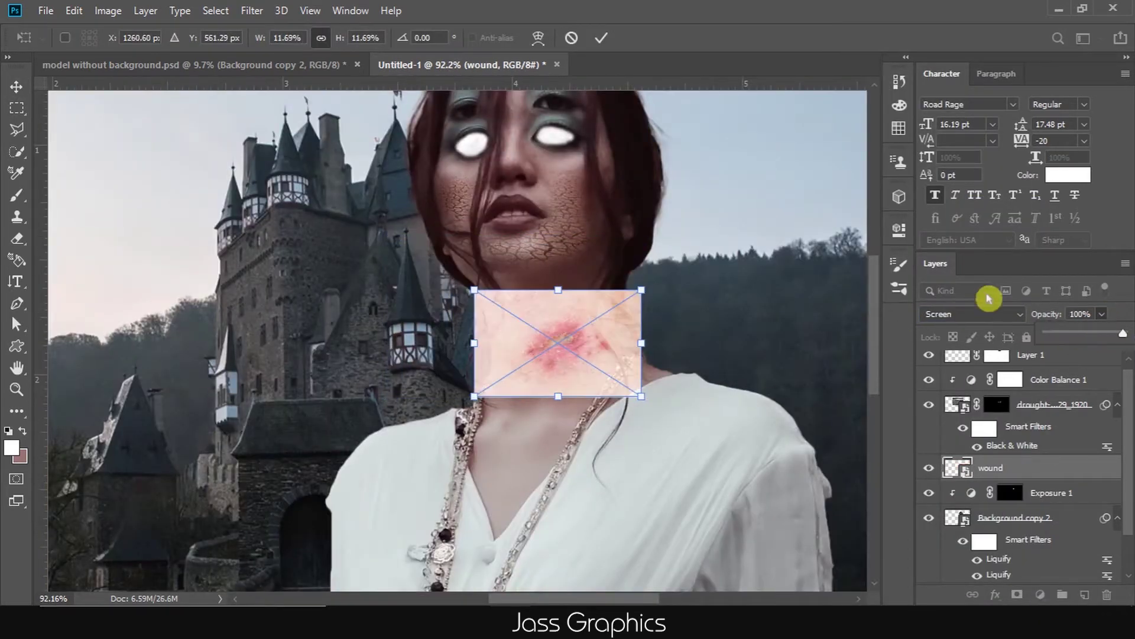
pyautogui.click(973, 313)
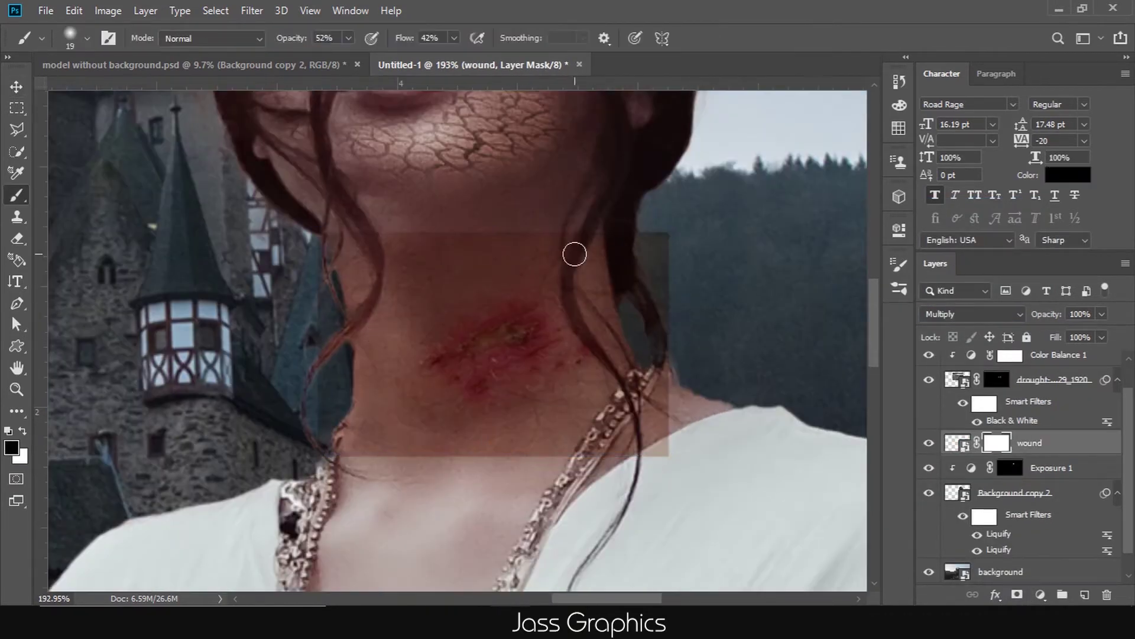
pyautogui.moveTo(654, 361); pyautogui.dragTo(332, 239)
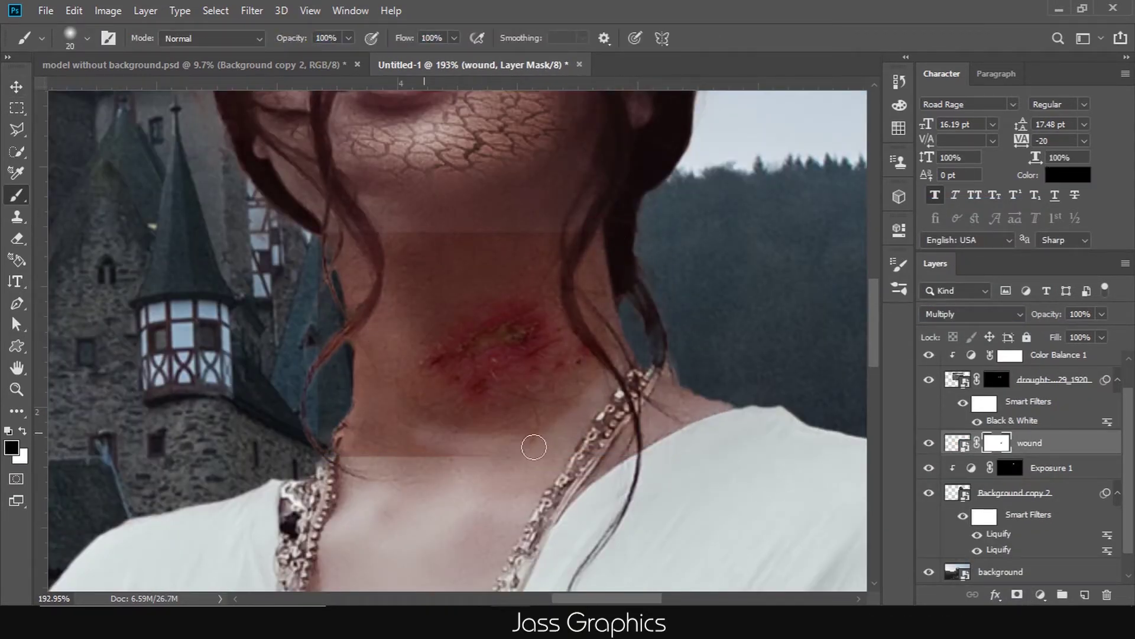
pyautogui.moveTo(427, 314); pyautogui.dragTo(435, 216)
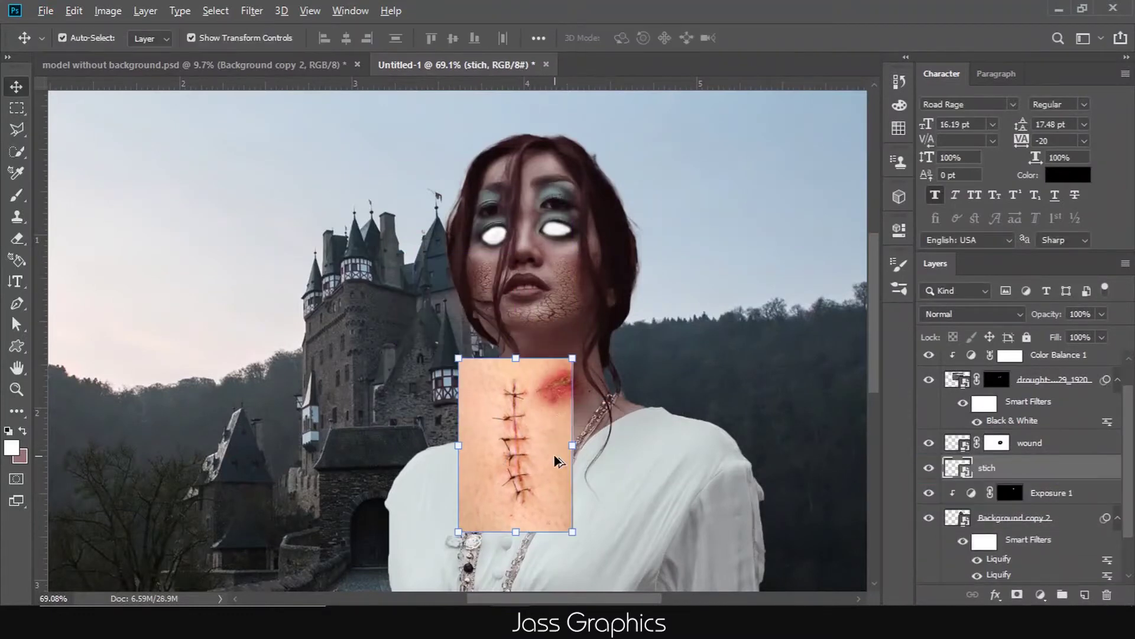
# Step: Set the stitch layer to Multiply, then scale it ~50%, rotate ~16° and place it on the upper chest
pyautogui.rightClick(1022, 467)
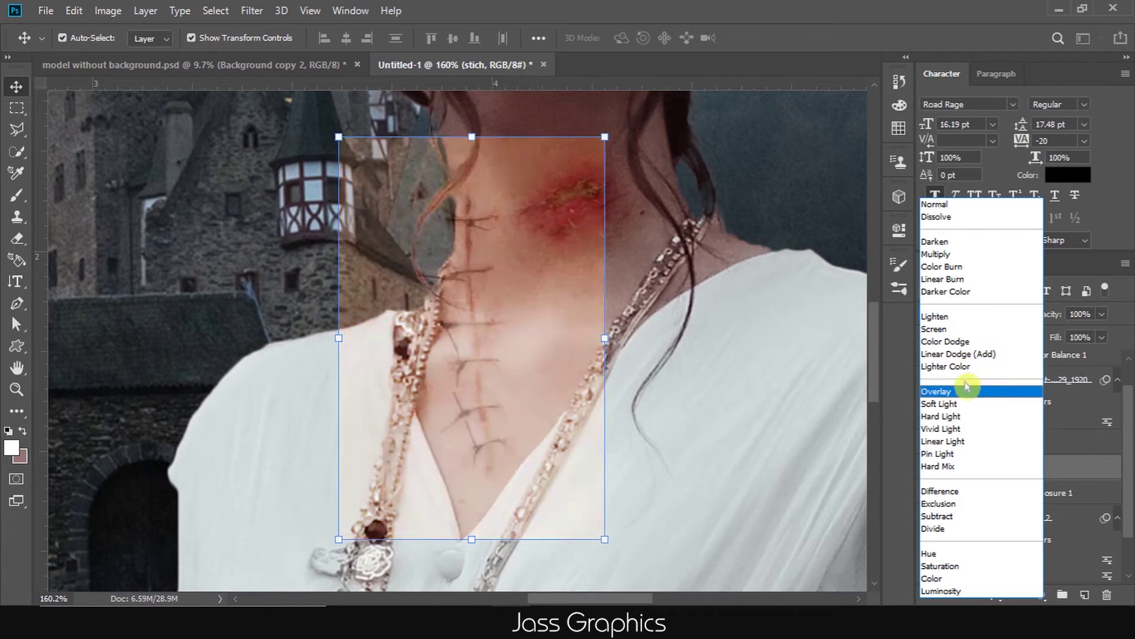
pyautogui.click(938, 253)
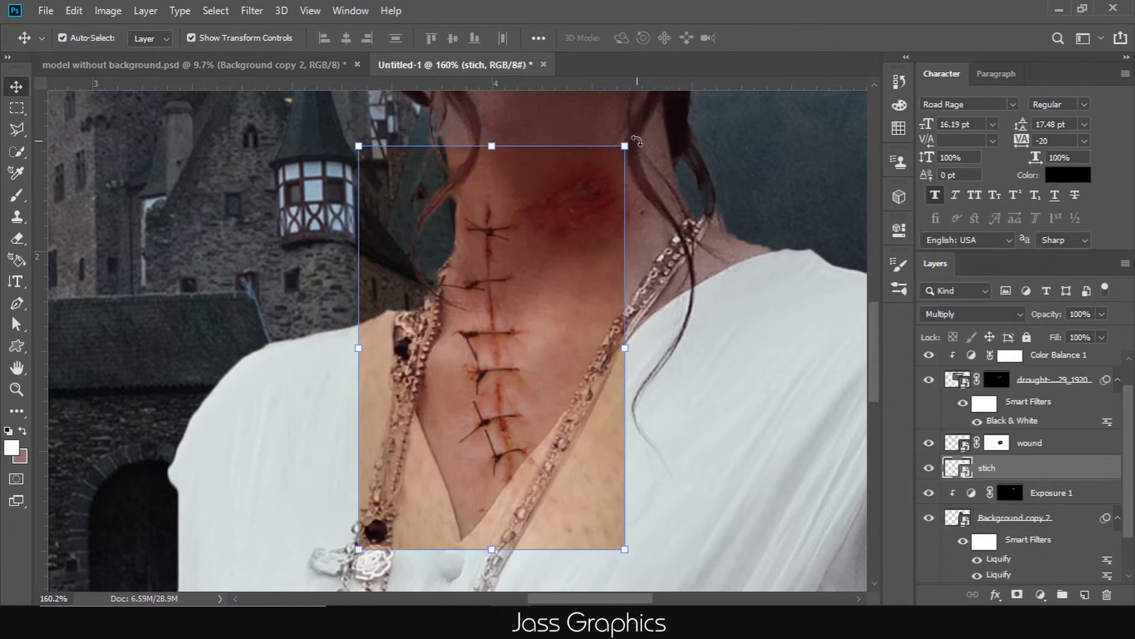
pyautogui.moveTo(636, 141)
pyautogui.mouseDown()
pyautogui.moveTo(536, 260)
pyautogui.moveTo(580, 372)
pyautogui.mouseUp()
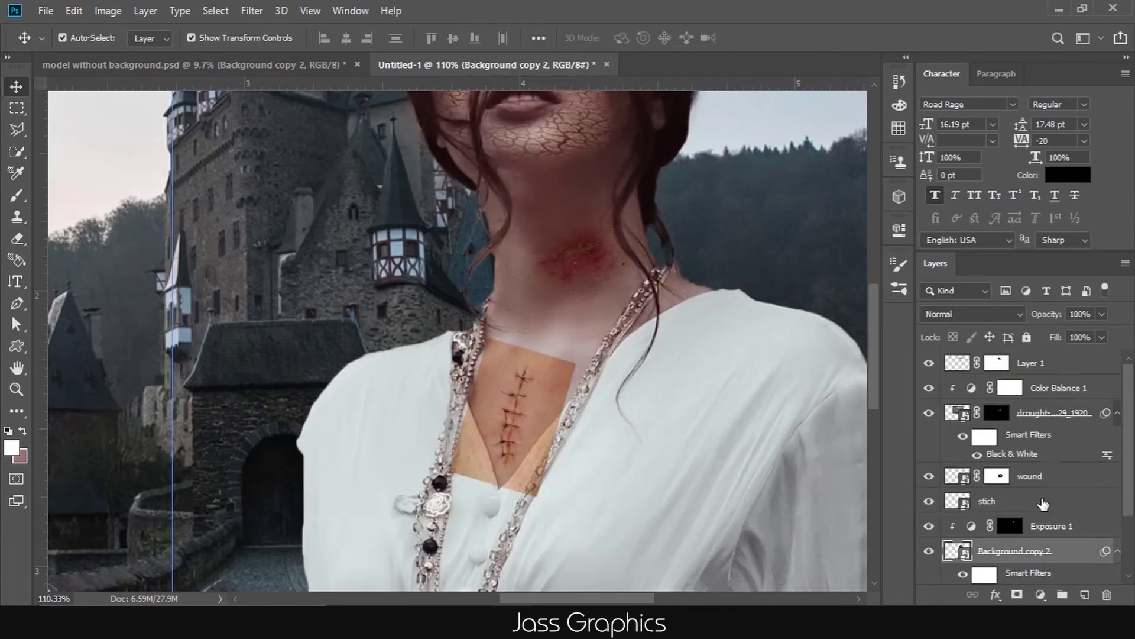
pyautogui.scroll(3, 520, 426)
pyautogui.click(1017, 501)
# Step: Add a 50% grey (808080) Solid Color fill layer set to Color blend mode
pyautogui.click(1029, 362)
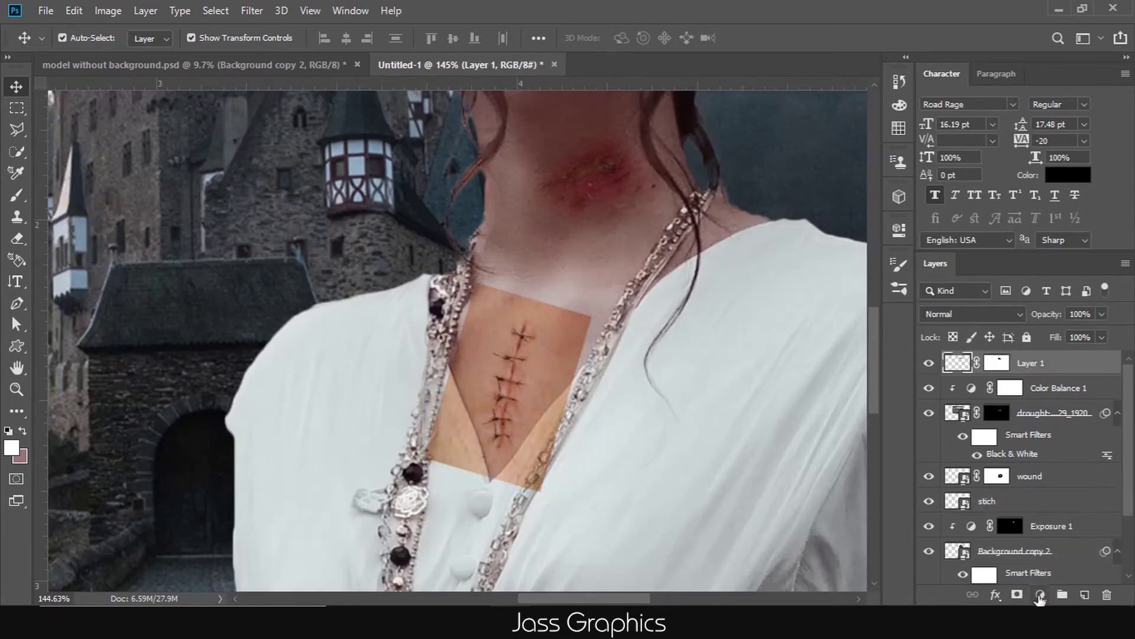
pyautogui.click(1040, 595)
pyautogui.click(1061, 302)
pyautogui.moveTo(728, 354); pyautogui.dragTo(657, 354)
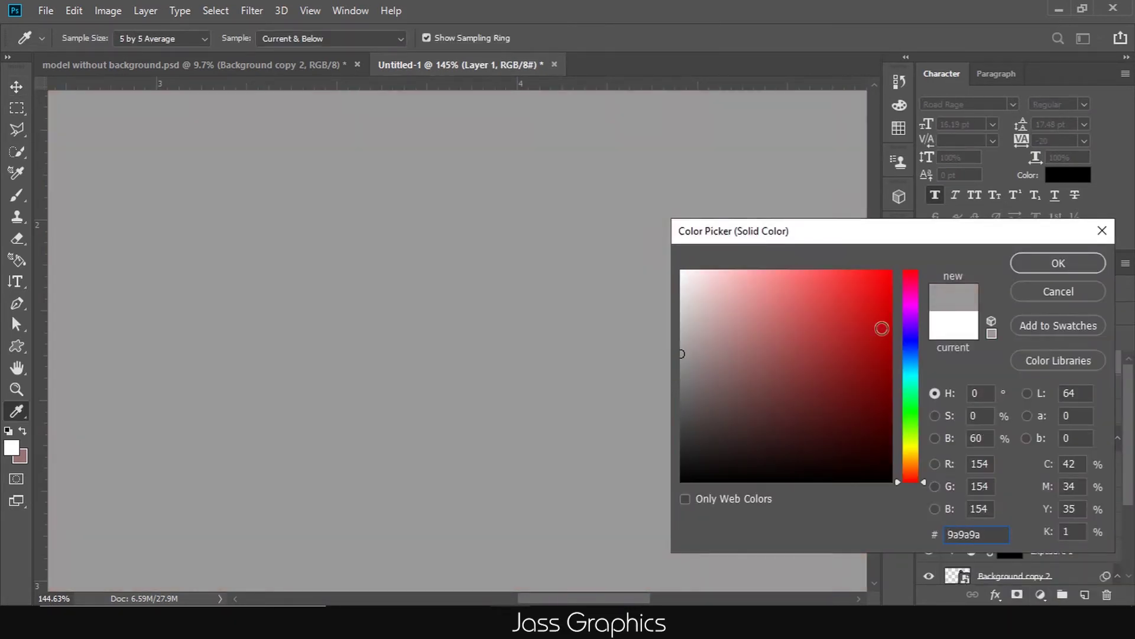
pyautogui.write('50')
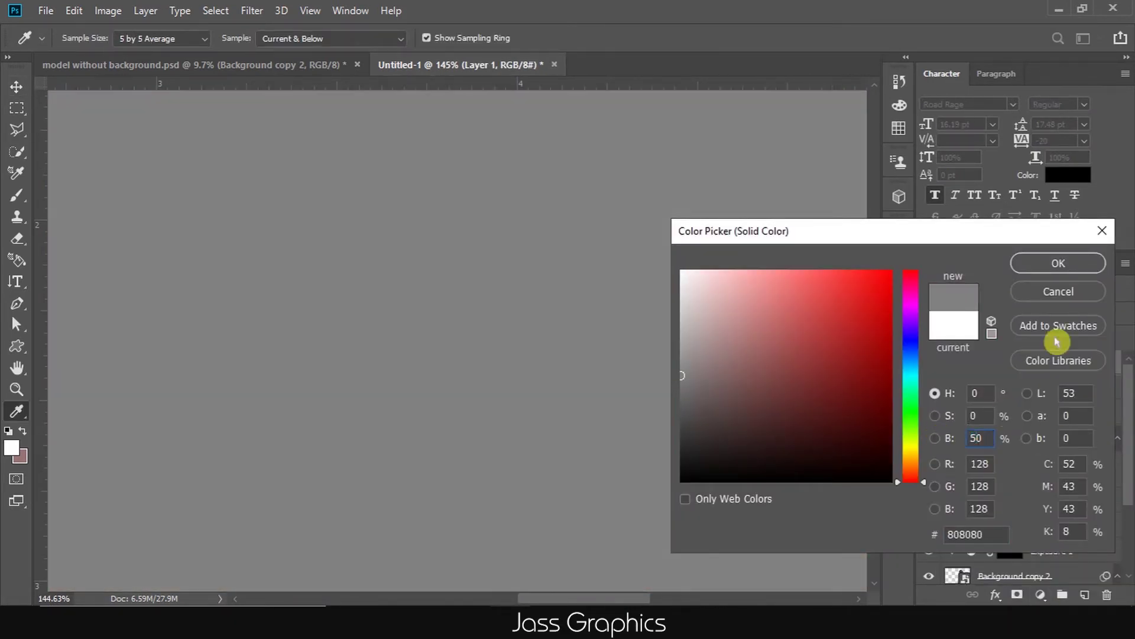
pyautogui.click(1049, 265)
pyautogui.click(1002, 318)
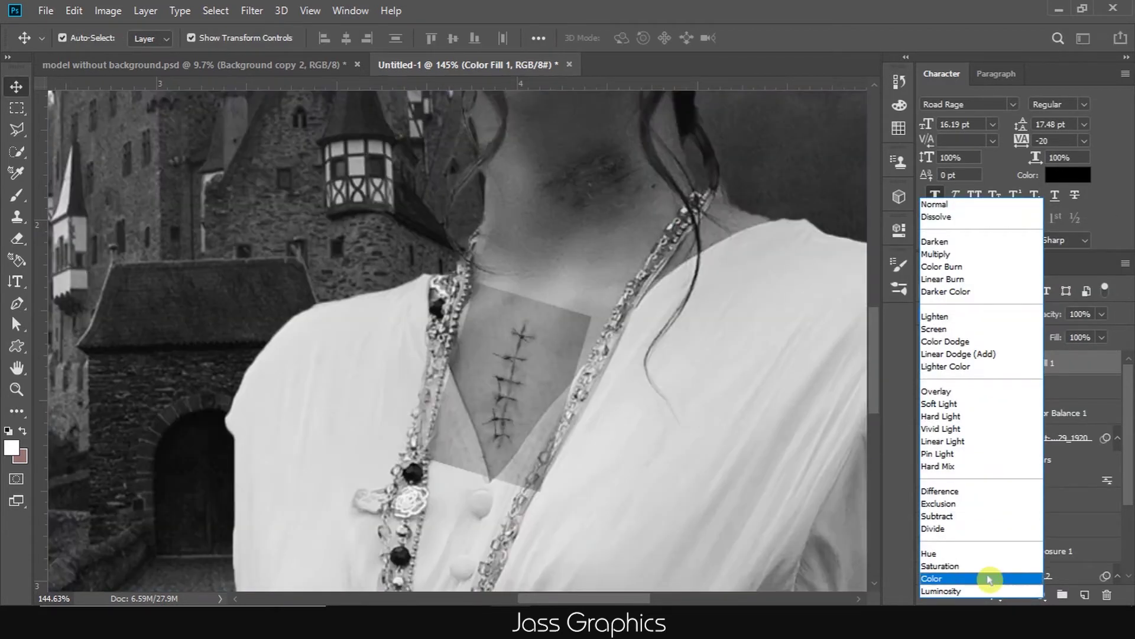
pyautogui.click(950, 583)
# Step: Add a Curves adjustment pulled down to darken, followed by a Levels adjustment layer
pyautogui.scroll(-5, 635, 370)
pyautogui.scroll(1, 556, 437)
pyautogui.scroll(-3, 1043, 538)
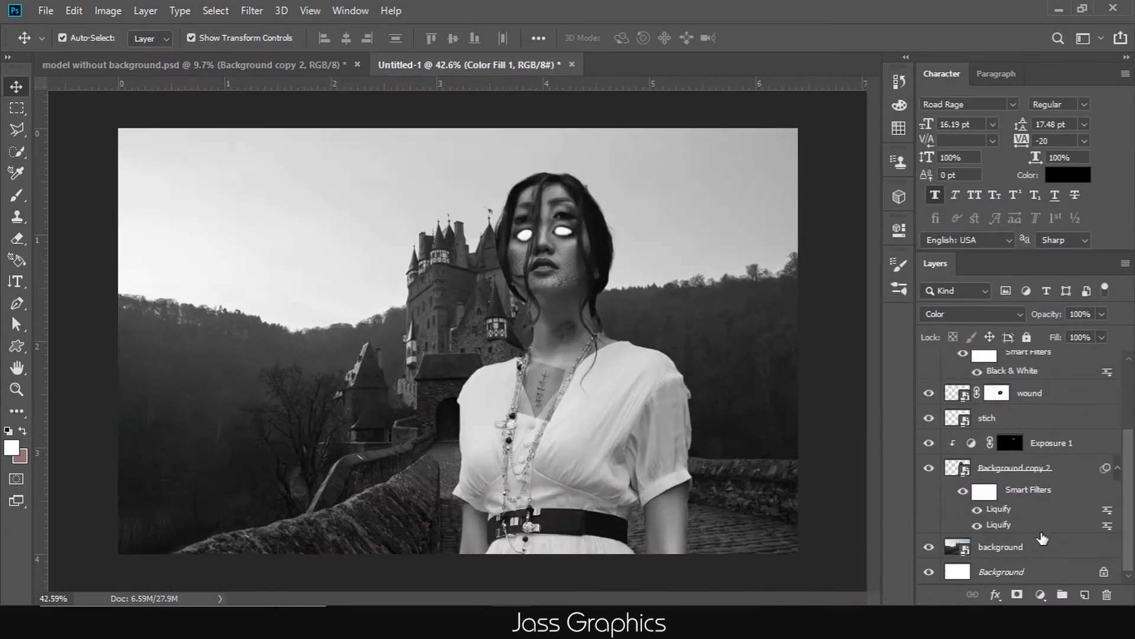
pyautogui.click(1041, 595)
pyautogui.click(1026, 386)
pyautogui.moveTo(826, 347)
pyautogui.mouseDown()
pyautogui.moveTo(787, 389)
pyautogui.moveTo(830, 367)
pyautogui.mouseUp()
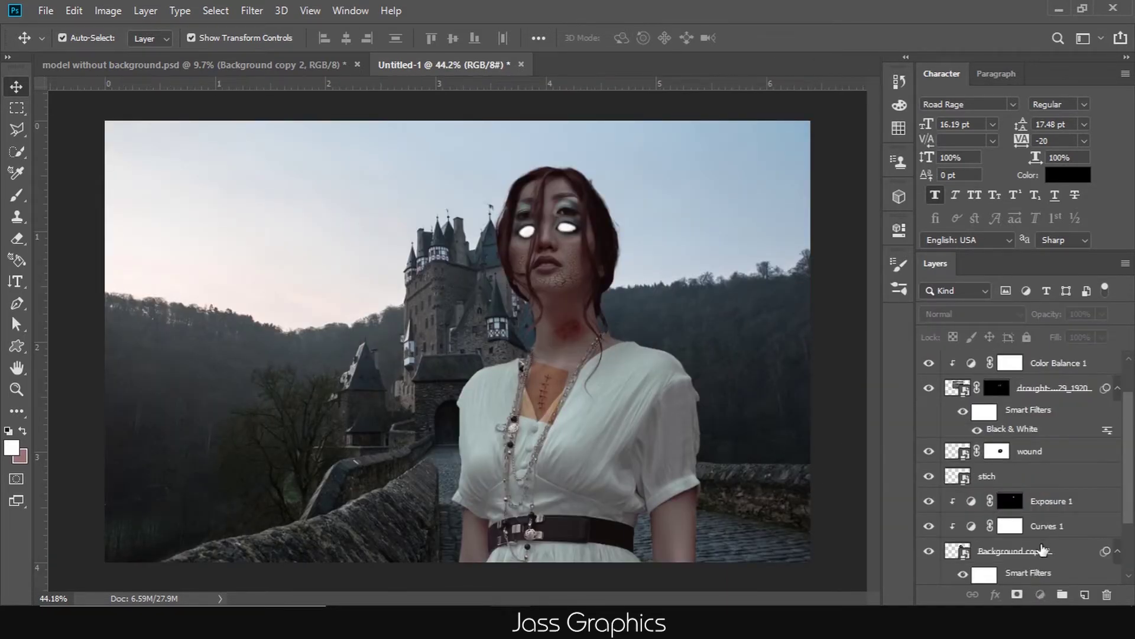
pyautogui.scroll(-2, 1017, 473)
pyautogui.click(1041, 594)
pyautogui.click(1066, 365)
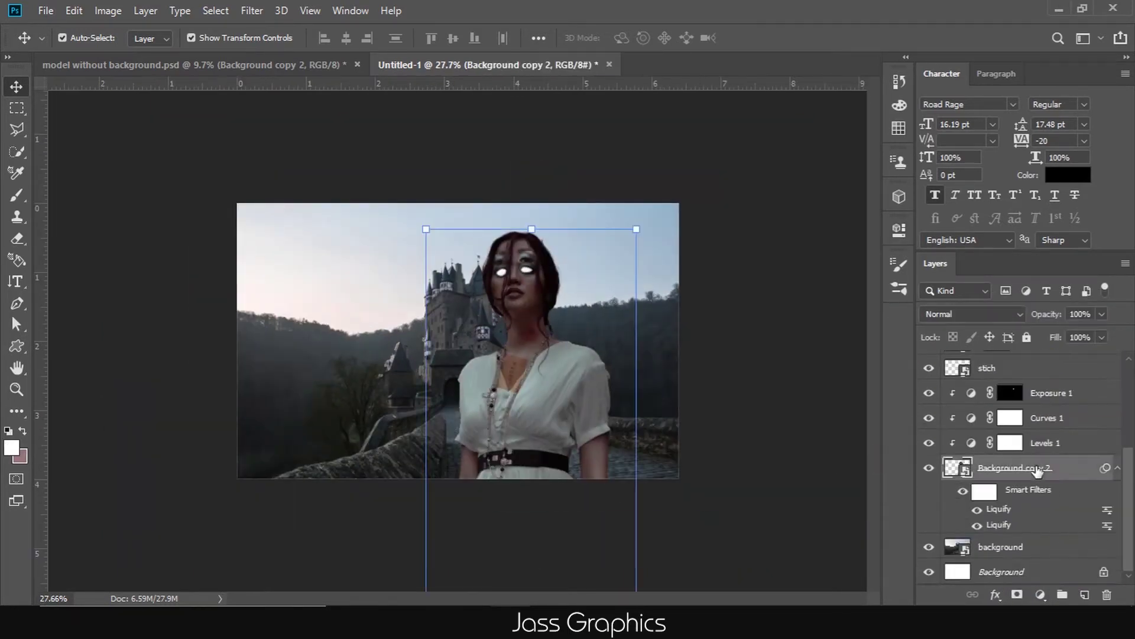
# Step: Add a Color Balance adjustment pushing the highlights toward cyan
pyautogui.click(1040, 596)
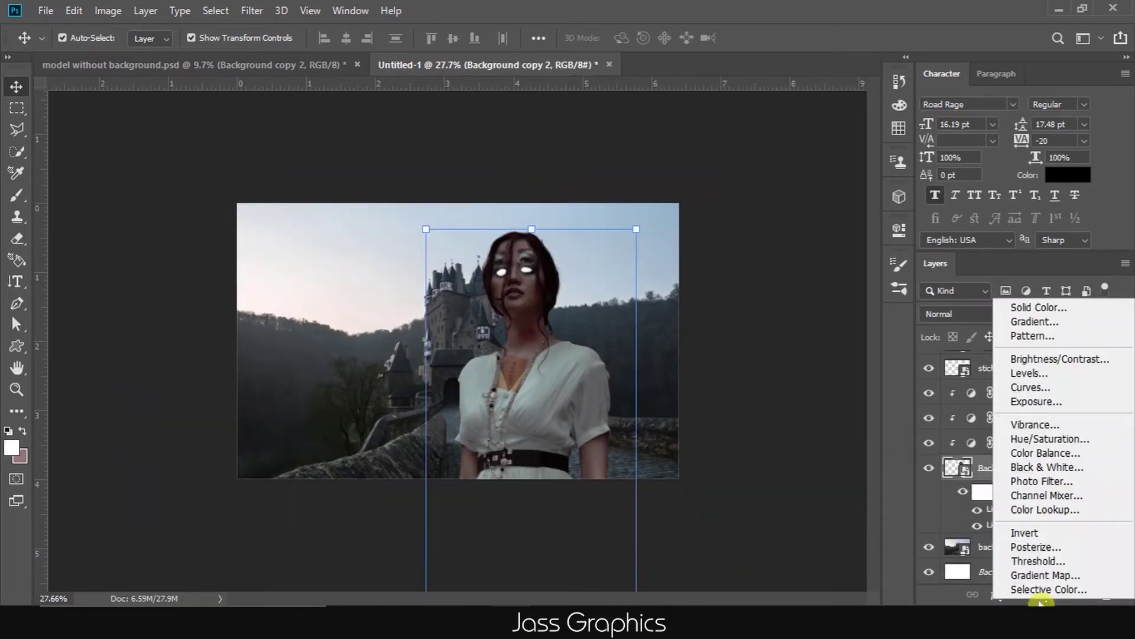
pyautogui.click(1051, 453)
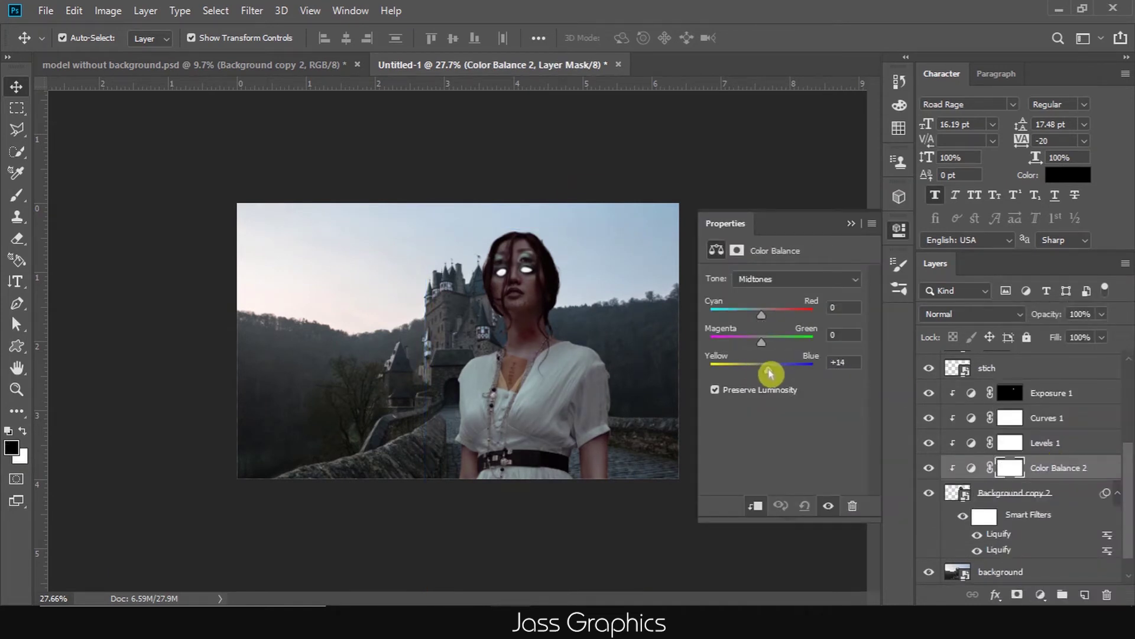
pyautogui.click(795, 279)
pyautogui.click(763, 290)
pyautogui.moveTo(777, 374); pyautogui.dragTo(786, 372)
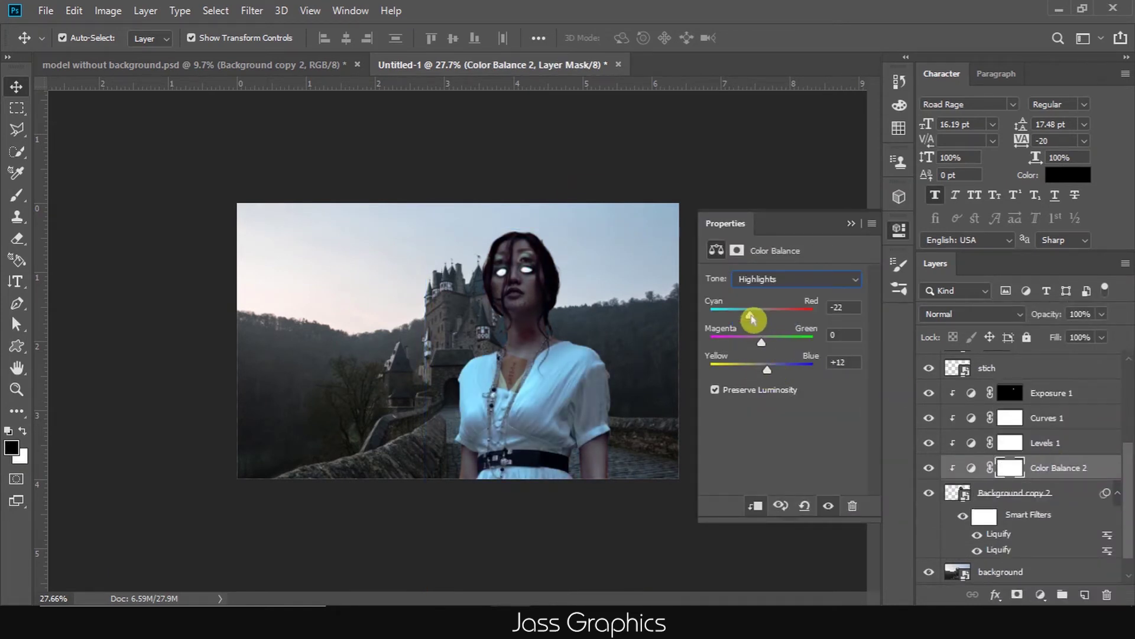
# Step: Add a Gradient Map on the model starting from the black-to-white preset
pyautogui.click(566, 435)
pyautogui.click(1040, 595)
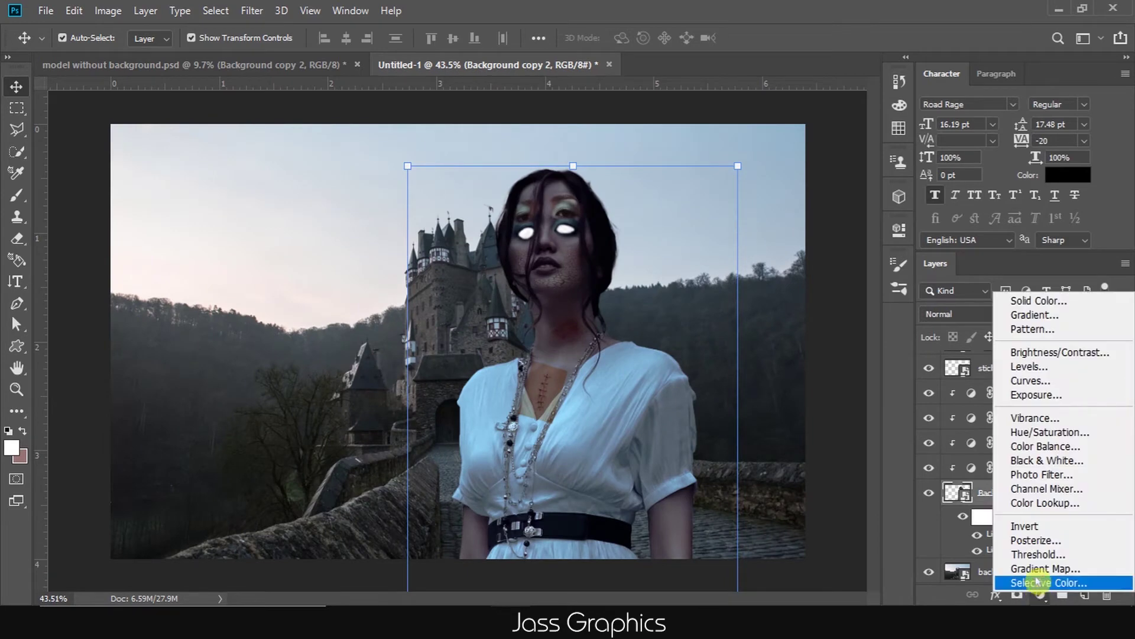
pyautogui.click(1042, 569)
pyautogui.click(780, 257)
pyautogui.click(694, 190)
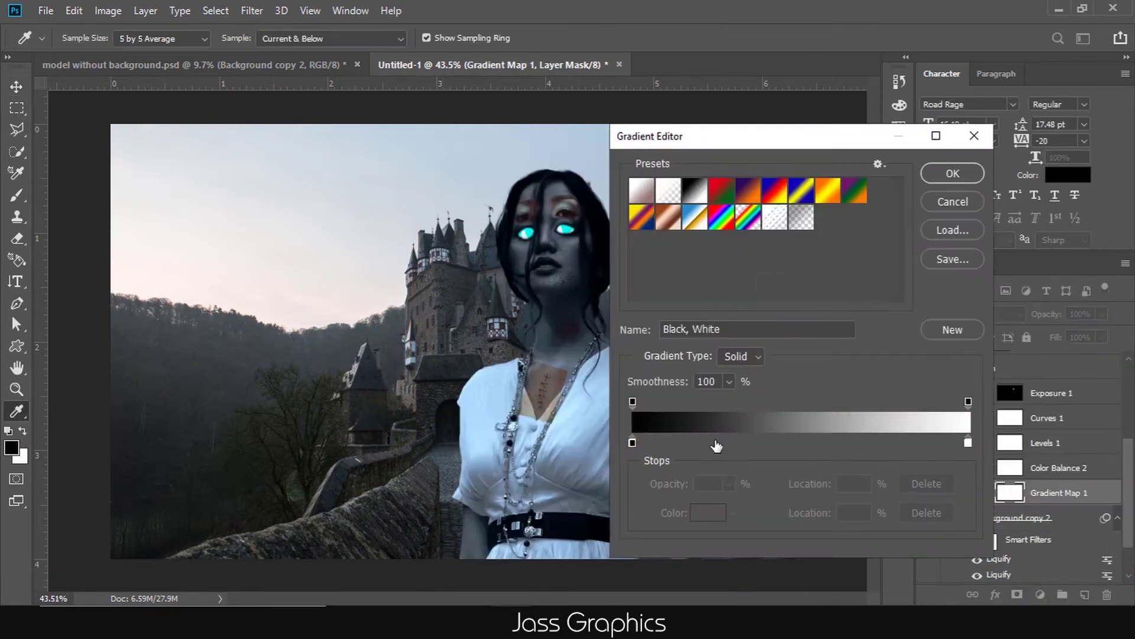
pyautogui.click(717, 444)
pyautogui.click(706, 512)
# Step: Make the gradient run dark 242527 to pale blue 8e92bc, hide Color Balance 2, lower opacity
pyautogui.click(1058, 263)
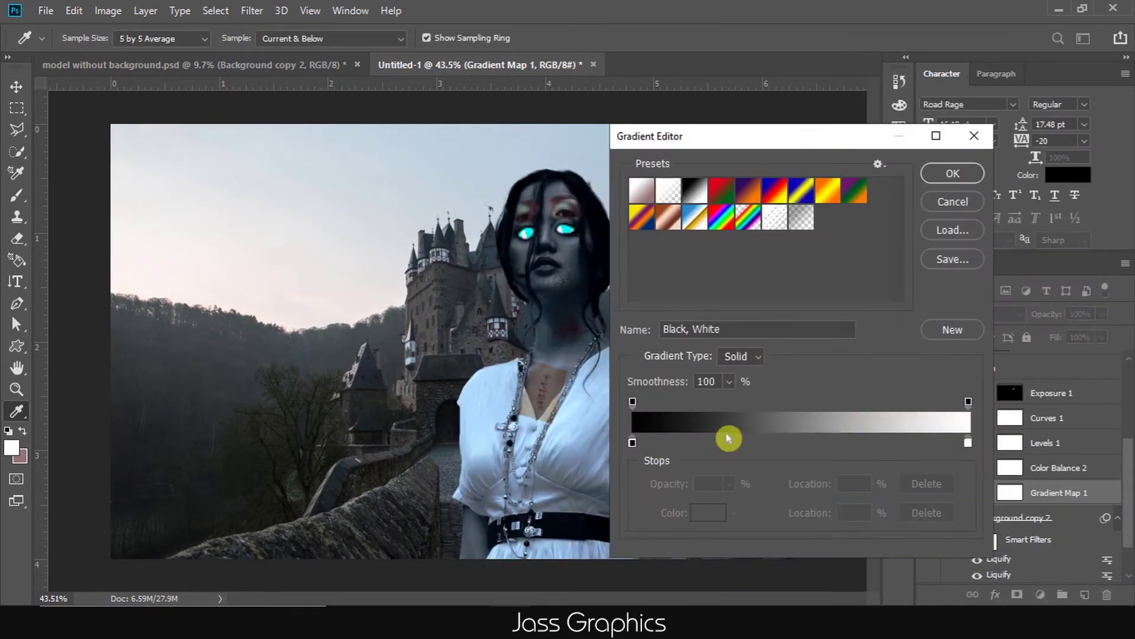
pyautogui.click(727, 449)
pyautogui.doubleClick(728, 449)
pyautogui.click(122, 411)
pyautogui.press('Return')
pyautogui.doubleClick(885, 443)
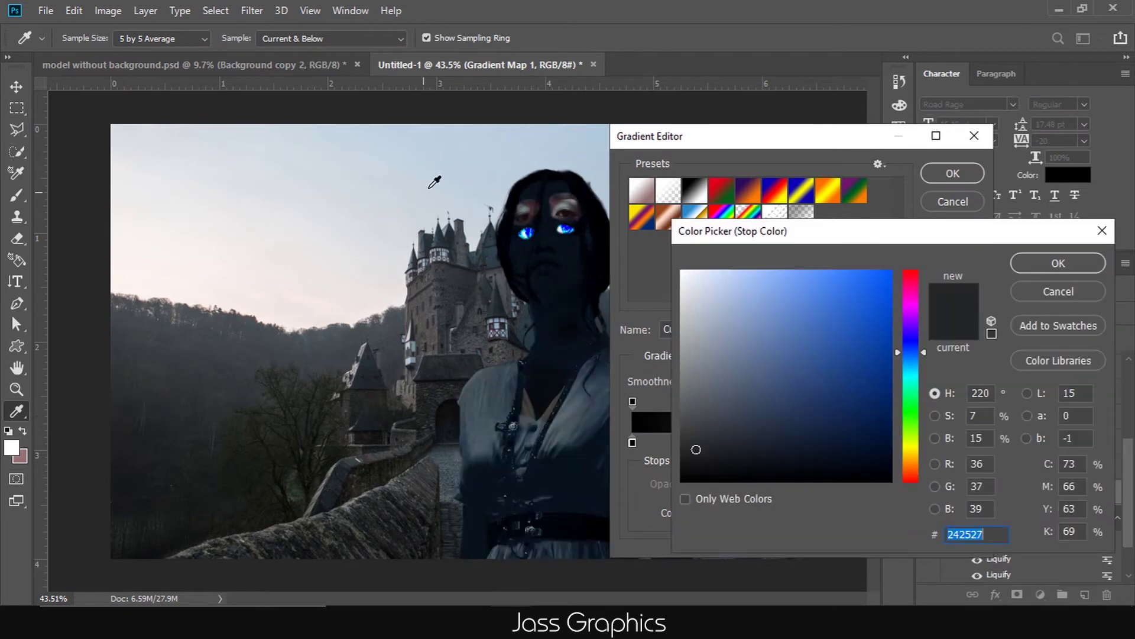
pyautogui.click(436, 178)
pyautogui.press('Return')
pyautogui.press('Return')
pyautogui.press('v')
pyautogui.click(929, 467)
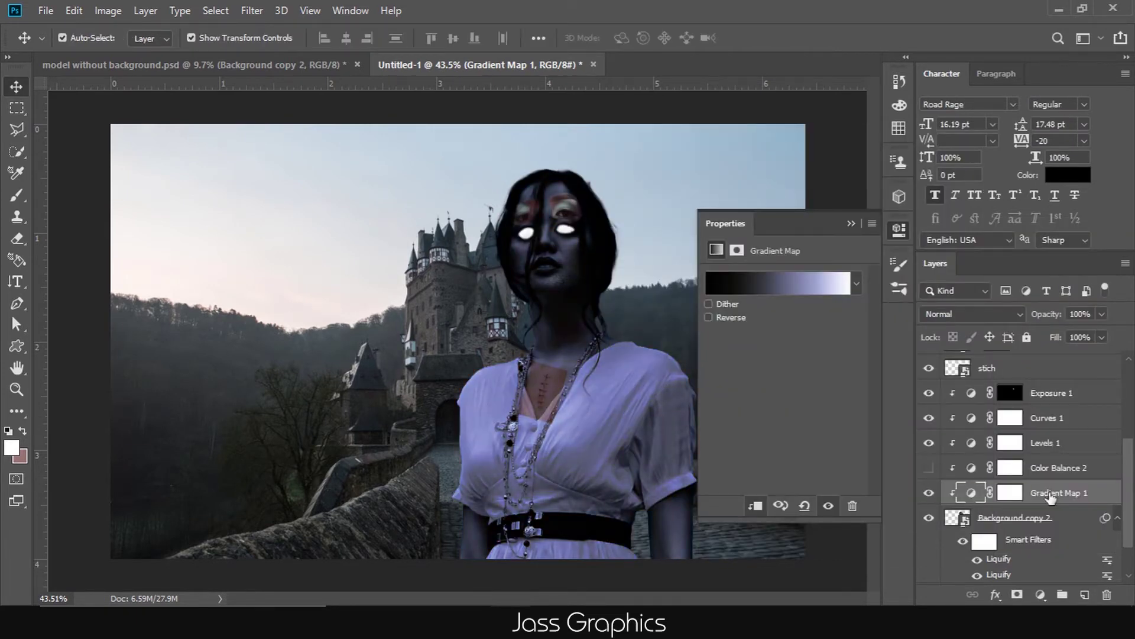
pyautogui.moveTo(1102, 314); pyautogui.dragTo(1065, 336)
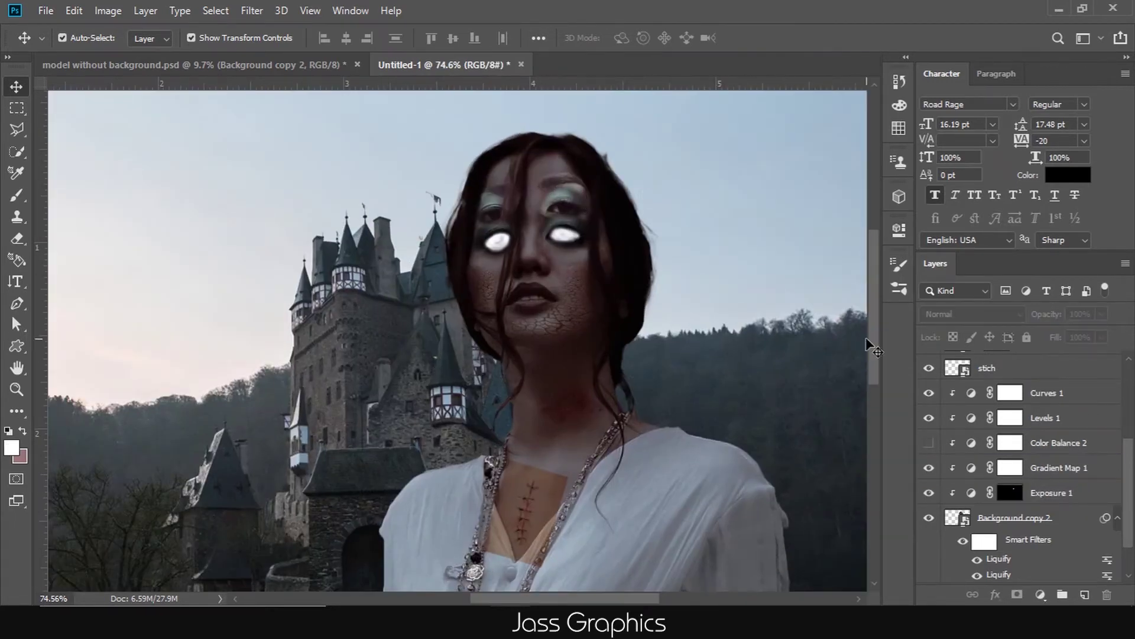
# Step: Rename Layer 1 to 'eyes' and clip it to the model layer
pyautogui.scroll(3, 1029, 449)
pyautogui.scroll(3, 1029, 449)
pyautogui.doubleClick(1032, 386)
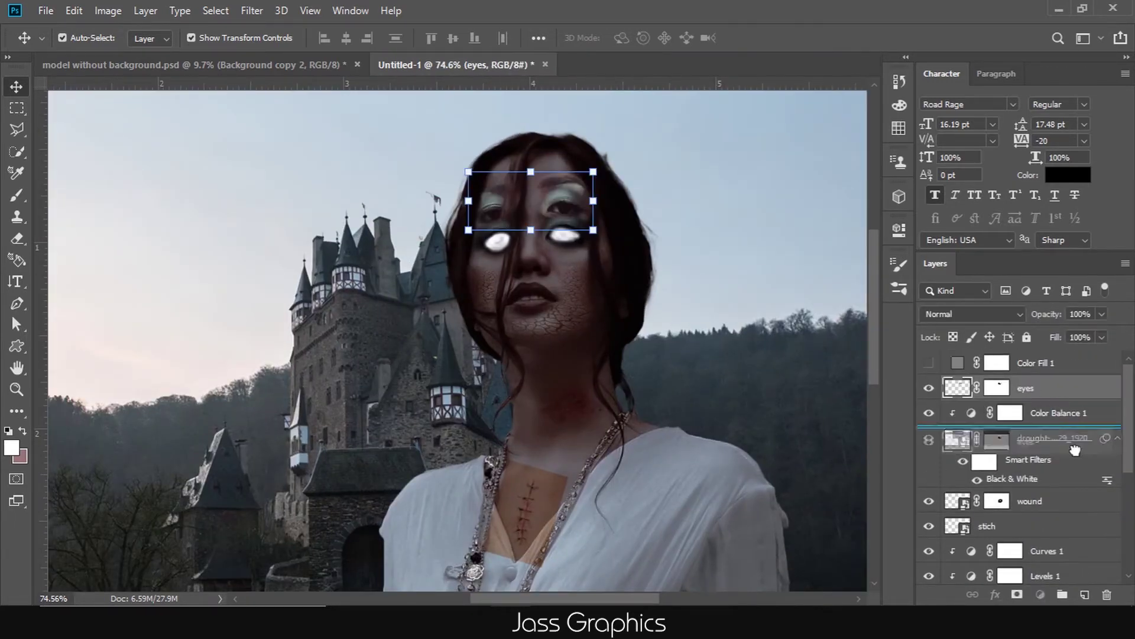
pyautogui.moveTo(1076, 451); pyautogui.dragTo(1040, 479)
# Step: Set the stitch layer to Multiply and brush away its hard edges on the mask
pyautogui.scroll(-2, 547, 335)
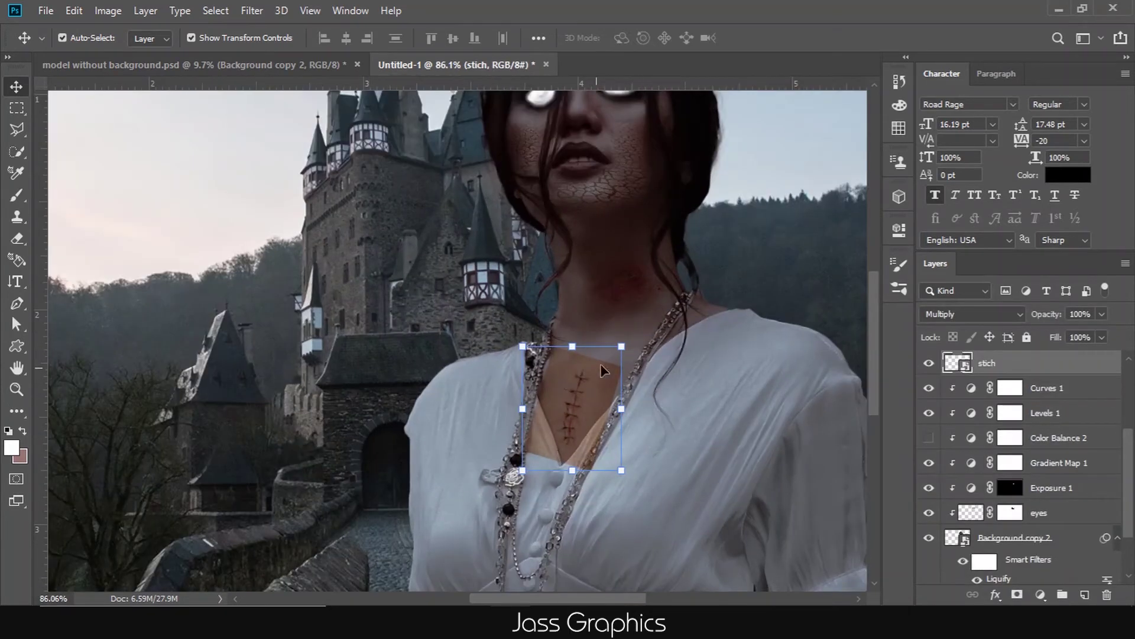
pyautogui.click(993, 314)
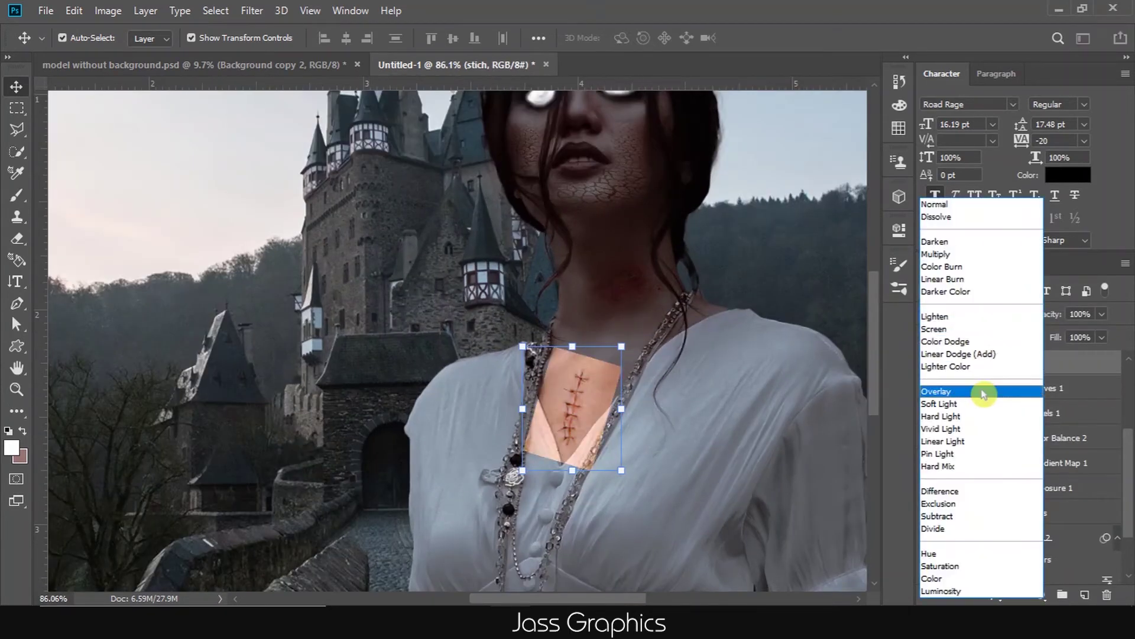
pyautogui.click(958, 255)
pyautogui.scroll(2, 530, 446)
pyautogui.press('b')
pyautogui.scroll(2, 592, 355)
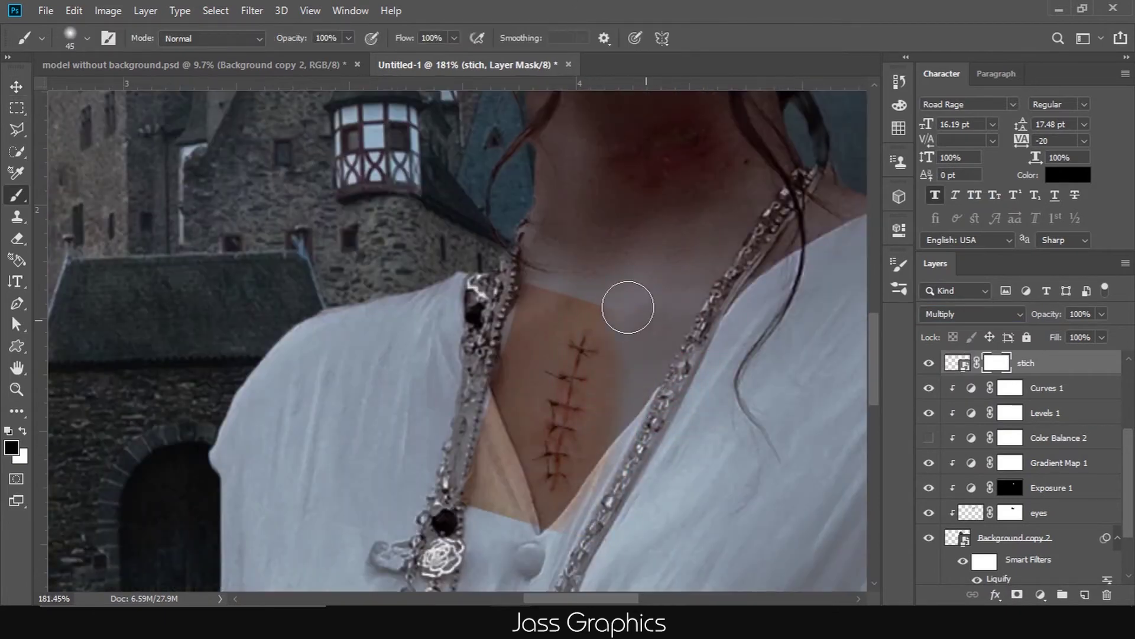
pyautogui.moveTo(628, 307); pyautogui.dragTo(437, 368)
# Step: Desaturate the stitch layer with Image > Adjustments > Black & White
pyautogui.click(108, 11)
pyautogui.moveTo(133, 55)
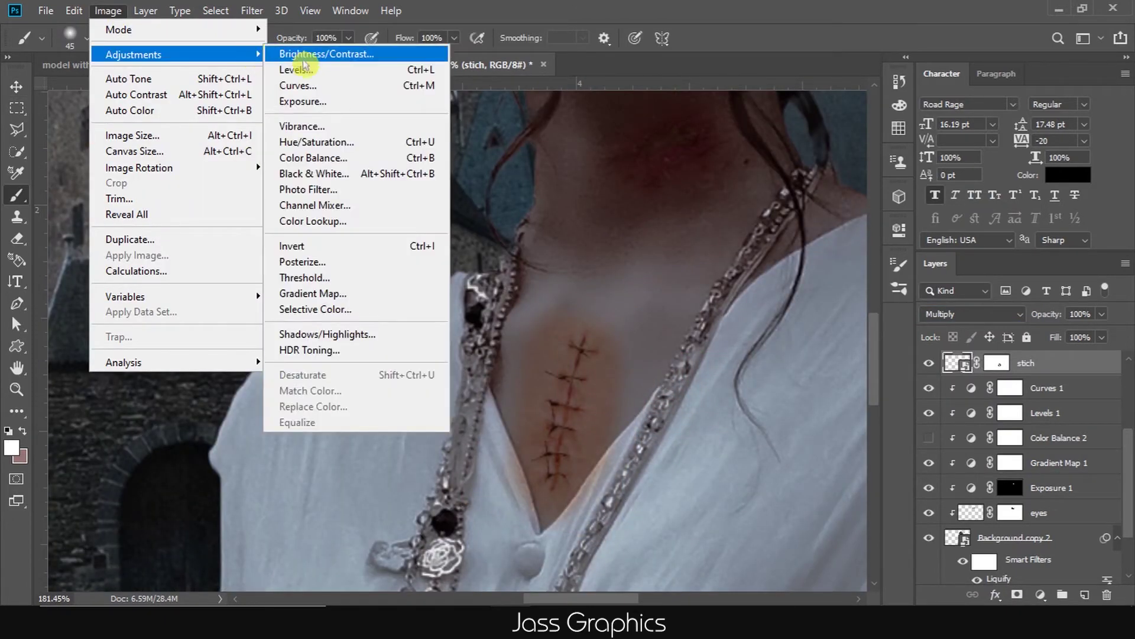
pyautogui.click(355, 172)
pyautogui.press('Return')
pyautogui.hotkey('ctrl', '0')
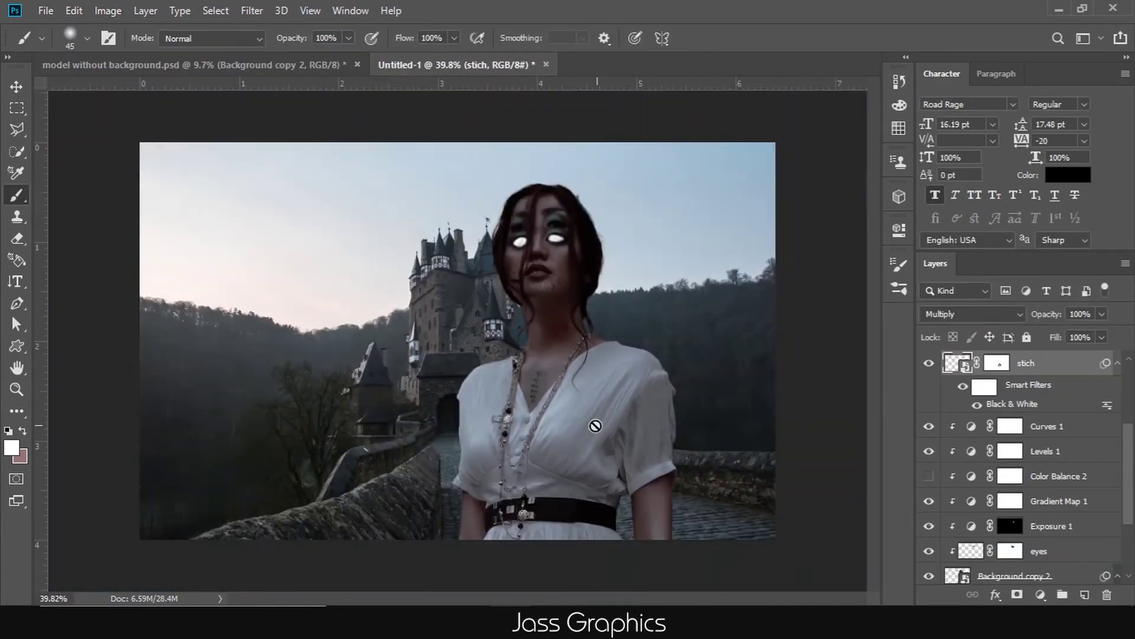
pyautogui.scroll(3, 595, 426)
# Step: Add a Color Balance and a brightening Curves adjustment for the stitches
pyautogui.click(1042, 596)
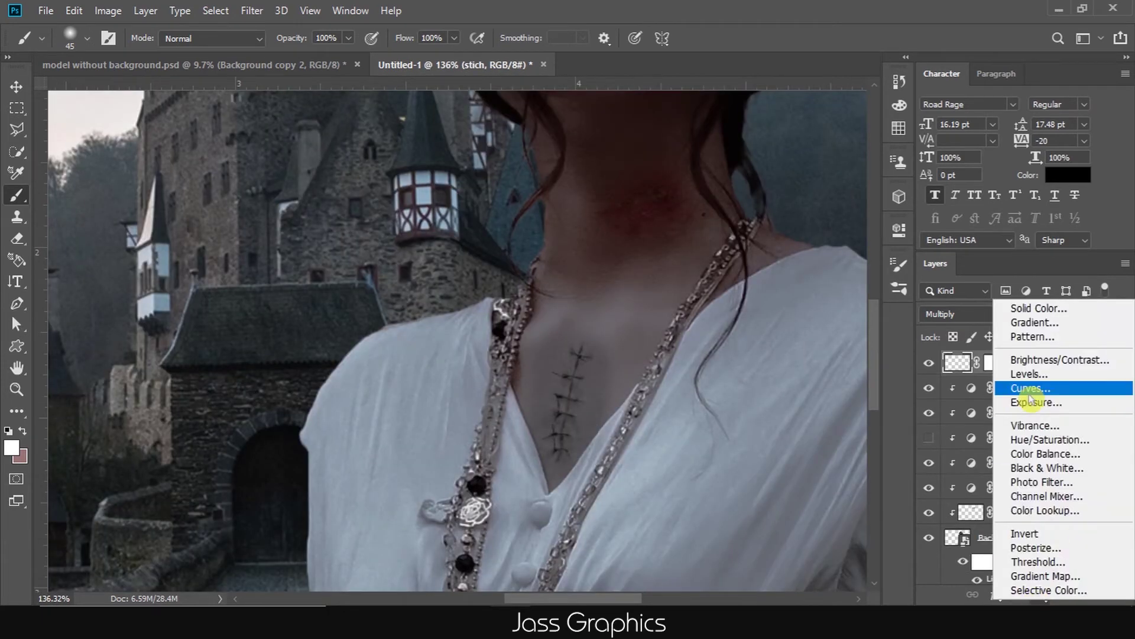
pyautogui.click(1062, 456)
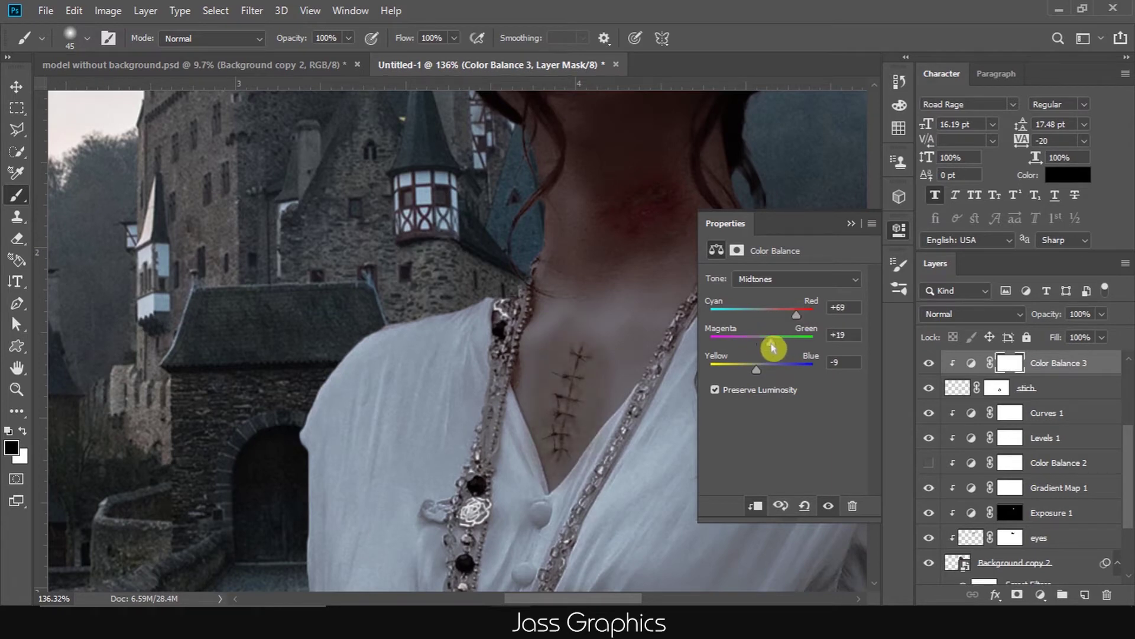
pyautogui.hotkey('ctrl', '0')
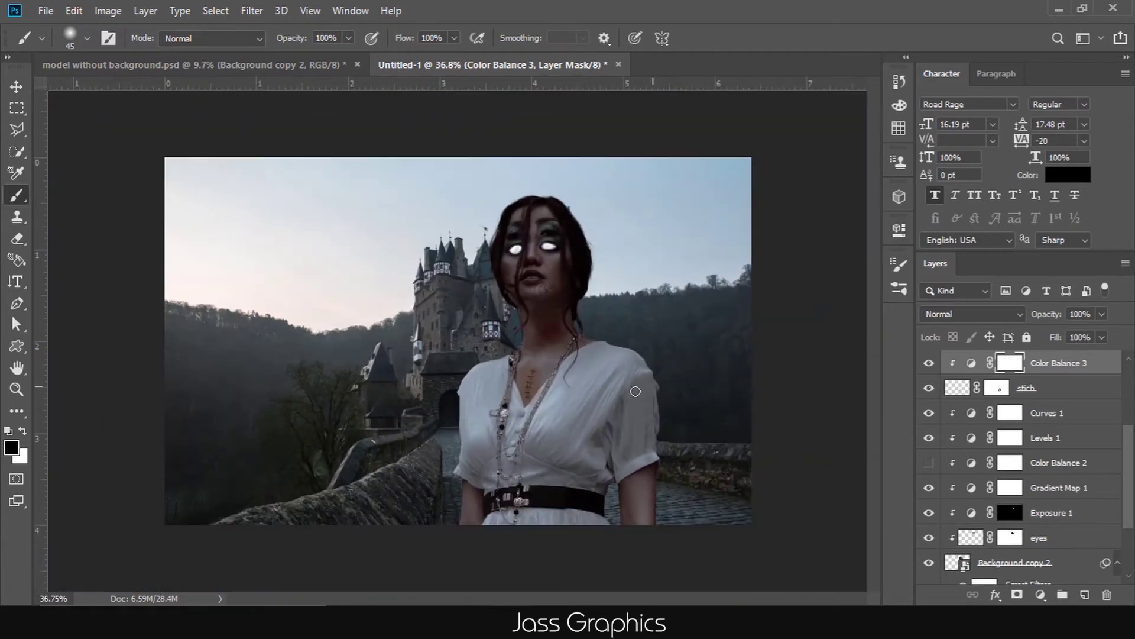
pyautogui.scroll(3, 592, 355)
pyautogui.click(1042, 595)
pyautogui.click(1046, 381)
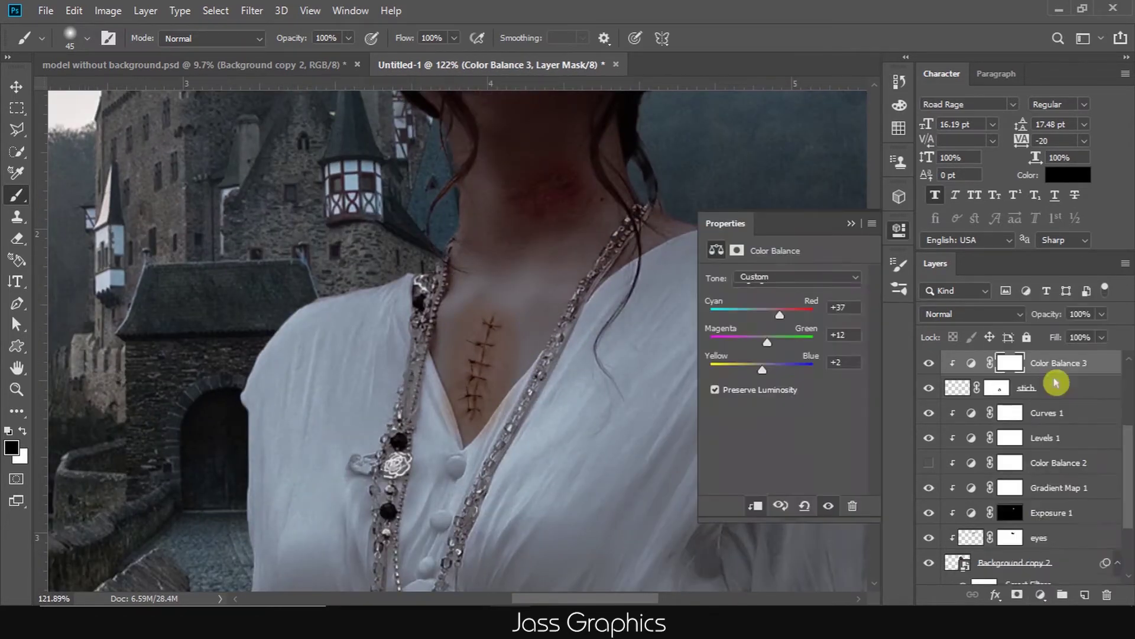
pyautogui.moveTo(798, 374); pyautogui.dragTo(798, 358)
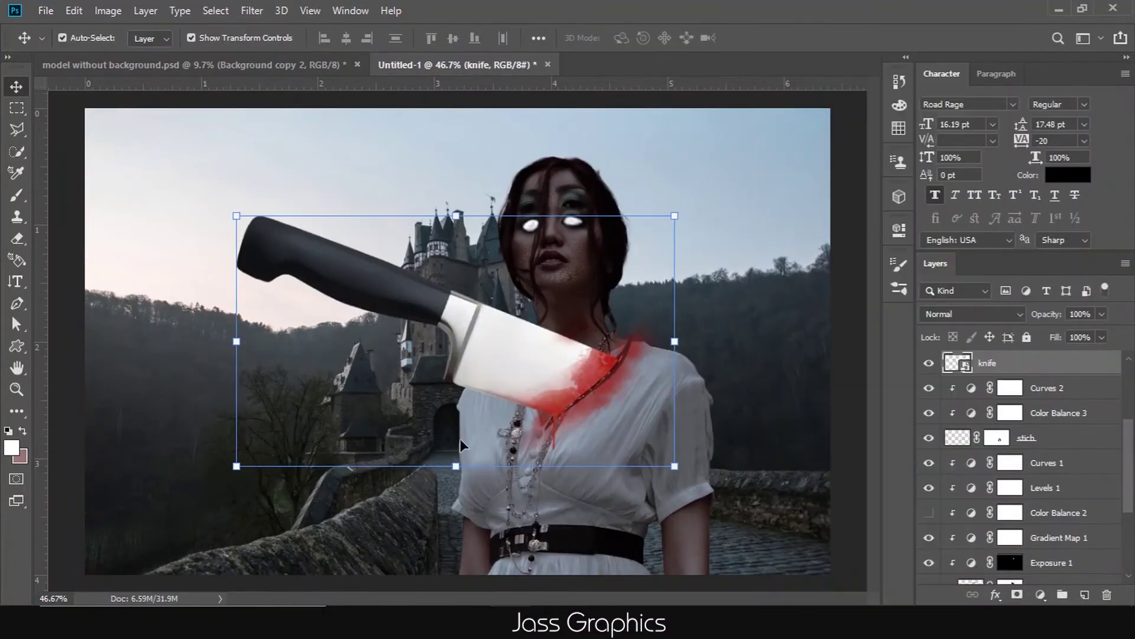
pyautogui.rightClick(475, 366)
# Step: Flip the knife horizontally and commit its placement on the forehead
pyautogui.click(508, 557)
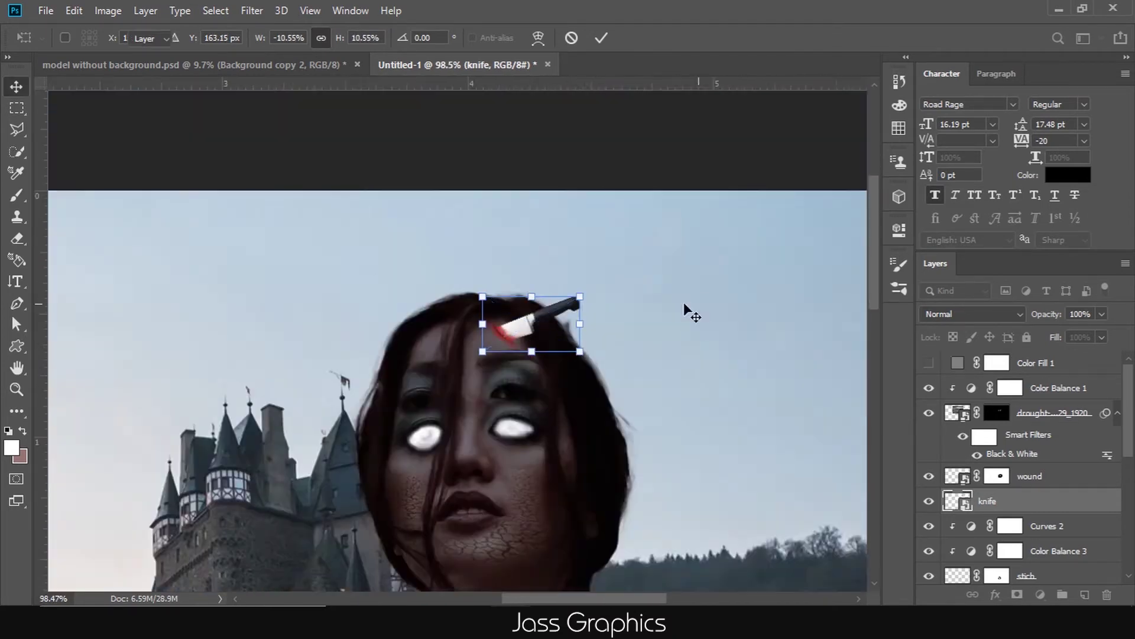
pyautogui.click(907, 390)
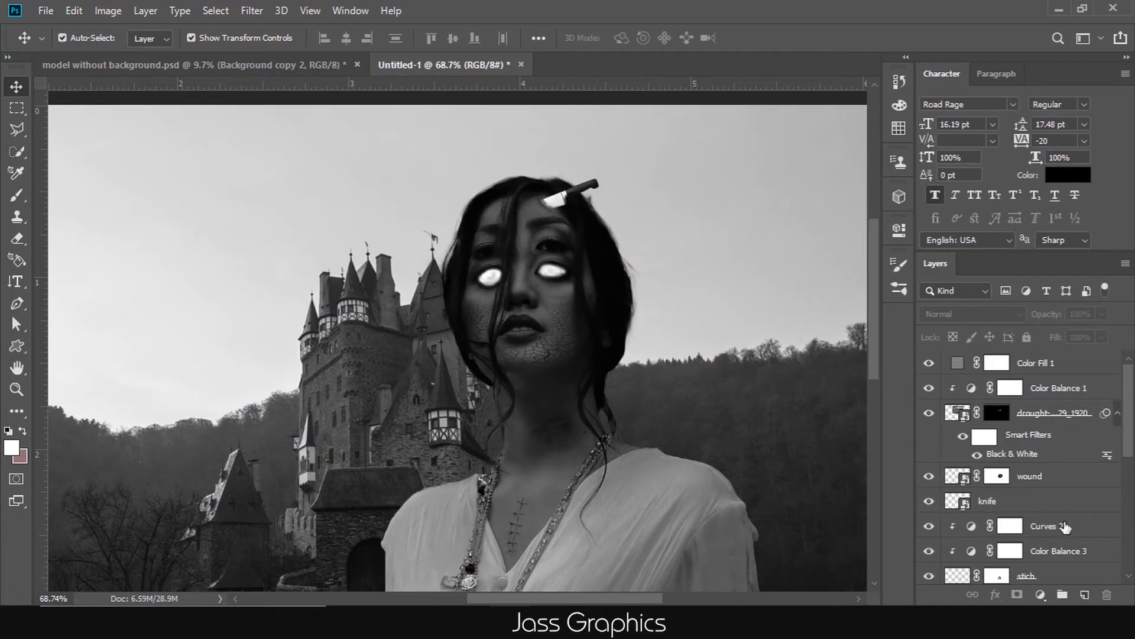
pyautogui.click(1056, 510)
# Step: Darken the knife with a lowered Curves and a Levels black input of 29
pyautogui.click(1041, 593)
pyautogui.click(1023, 388)
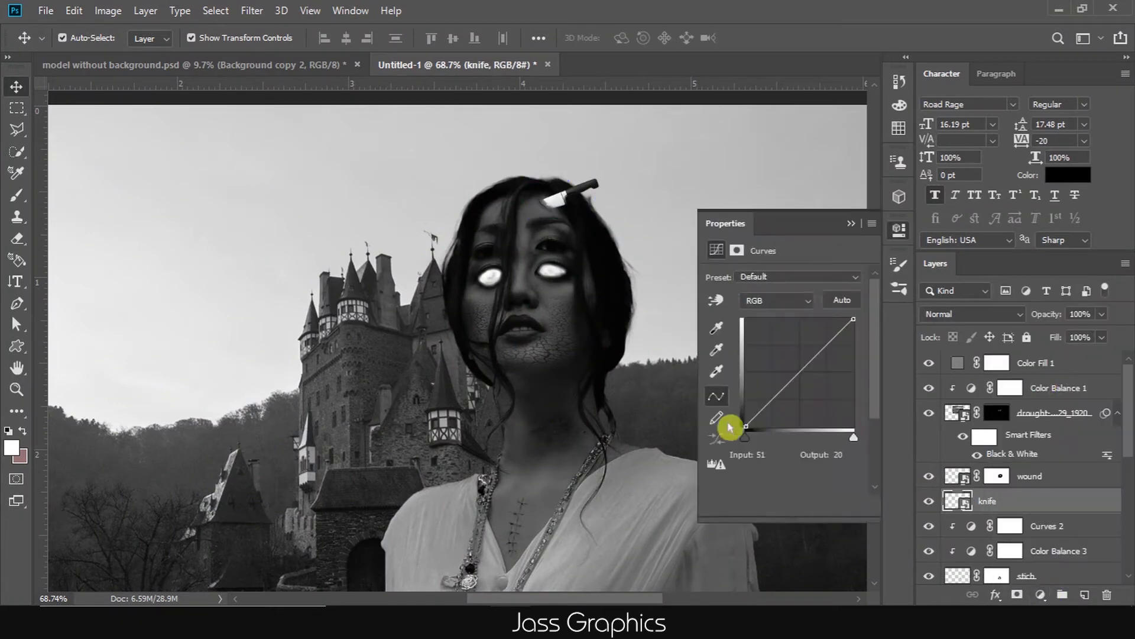
pyautogui.moveTo(812, 360); pyautogui.dragTo(813, 377)
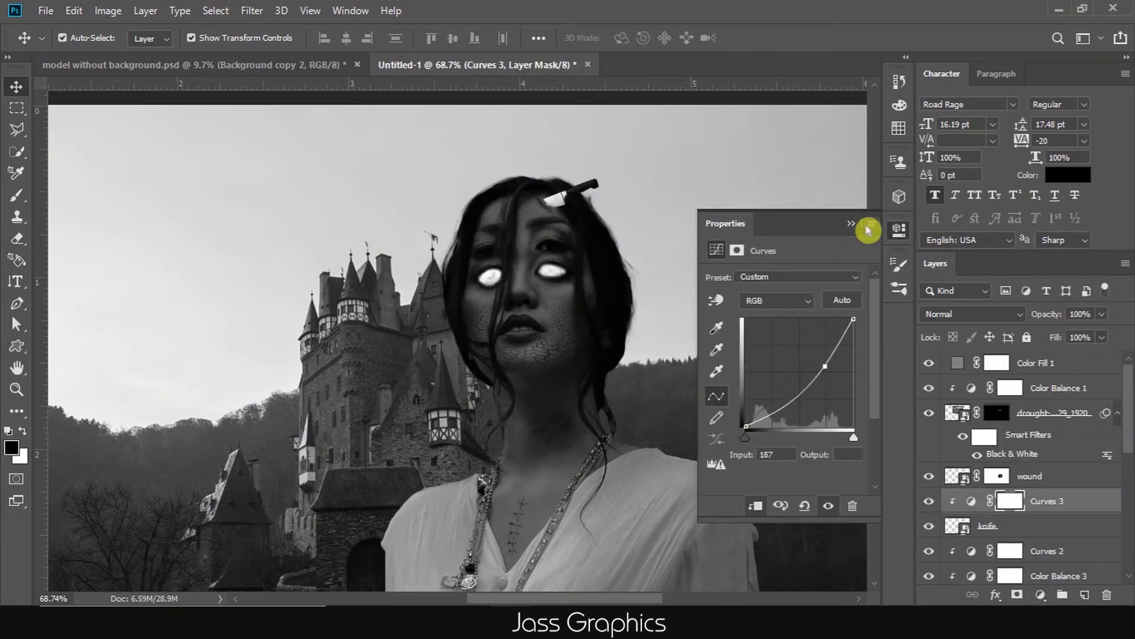
pyautogui.click(868, 231)
pyautogui.click(1041, 594)
pyautogui.click(1030, 371)
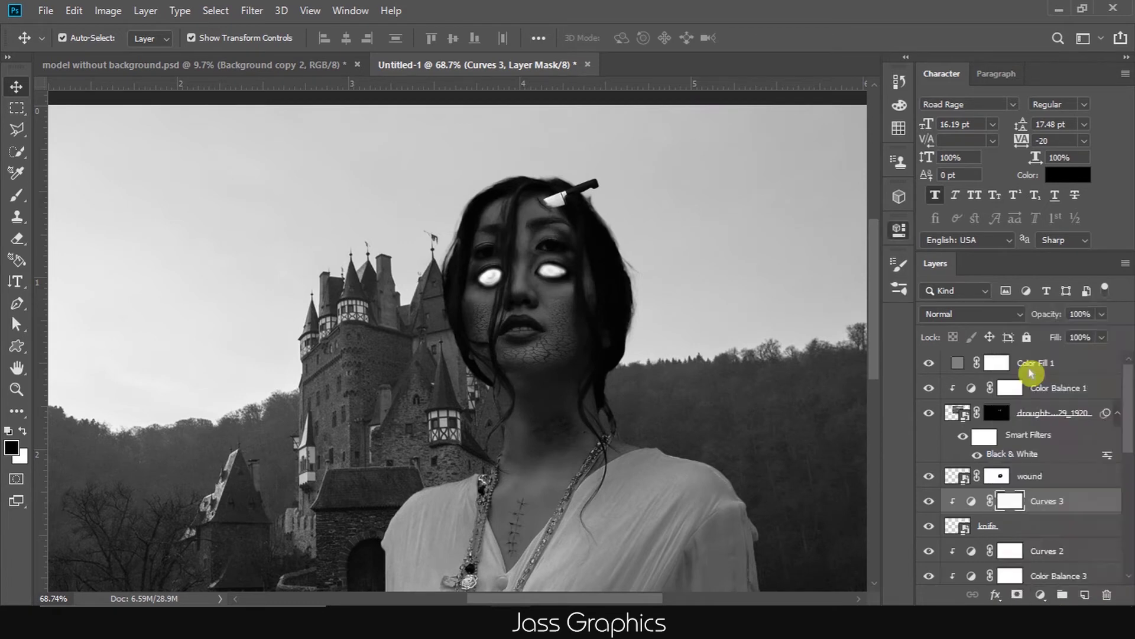
pyautogui.moveTo(733, 398)
pyautogui.mouseDown()
pyautogui.moveTo(750, 374)
pyautogui.moveTo(751, 410)
pyautogui.mouseUp()
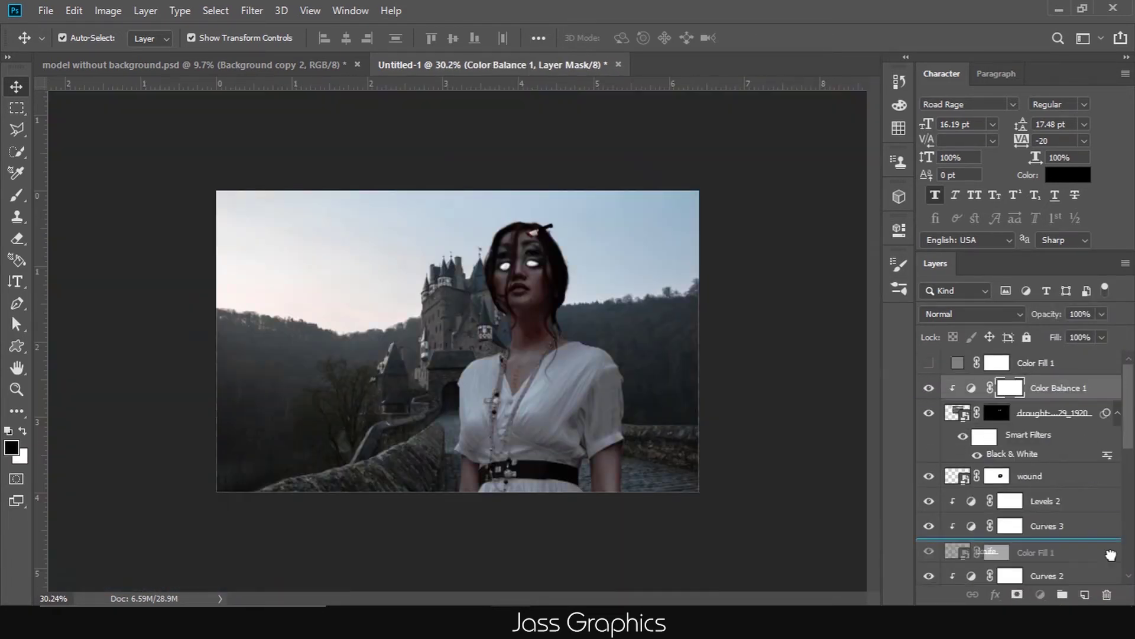
# Step: Delete Color Fill 1, add a new fog layer and brush soft white mist on the left
pyautogui.moveTo(1111, 555); pyautogui.dragTo(1108, 594)
pyautogui.click(1085, 595)
pyautogui.write('fog')
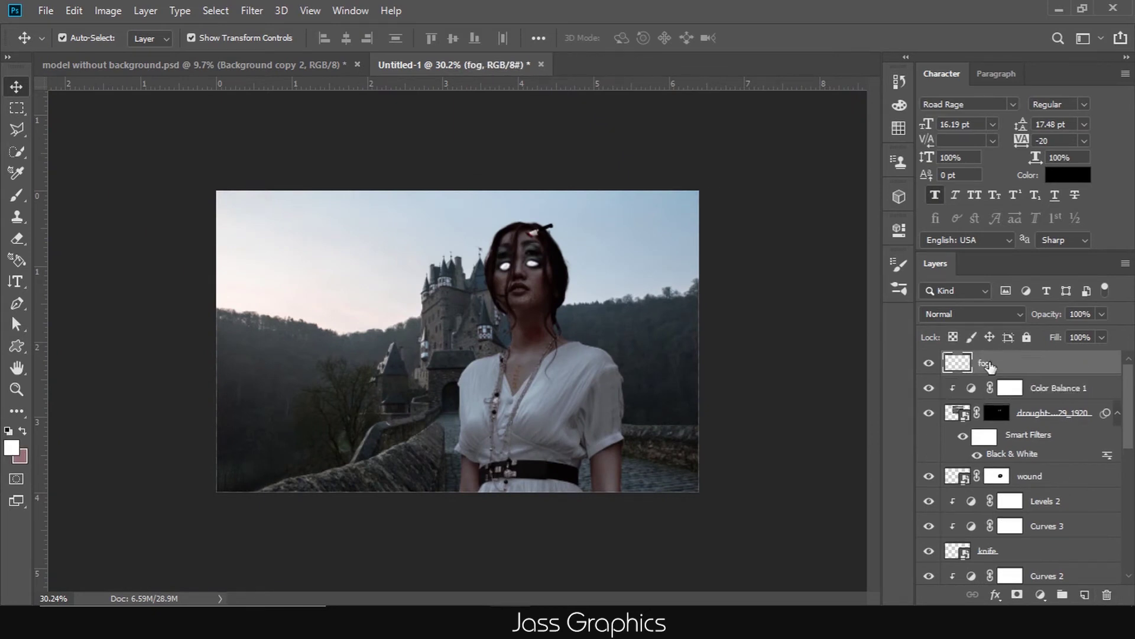
pyautogui.press('b')
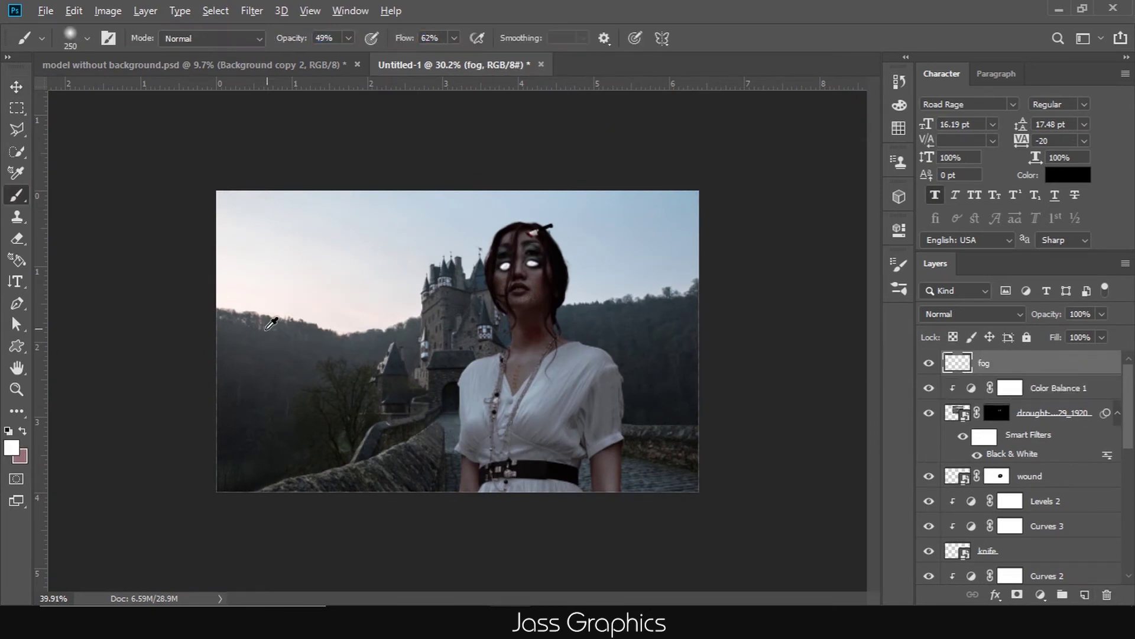
pyautogui.moveTo(142, 509); pyautogui.dragTo(158, 444)
pyautogui.moveTo(255, 378); pyautogui.dragTo(127, 337)
pyautogui.moveTo(769, 296)
pyautogui.mouseDown()
pyautogui.moveTo(756, 417)
pyautogui.moveTo(254, 465)
pyautogui.mouseUp()
# Step: Add more fog at the lower left and near the castle, then drag in the bats image
pyautogui.scroll(-3, 254, 464)
pyautogui.scroll(3, 244, 437)
pyautogui.moveTo(122, 317); pyautogui.dragTo(225, 343)
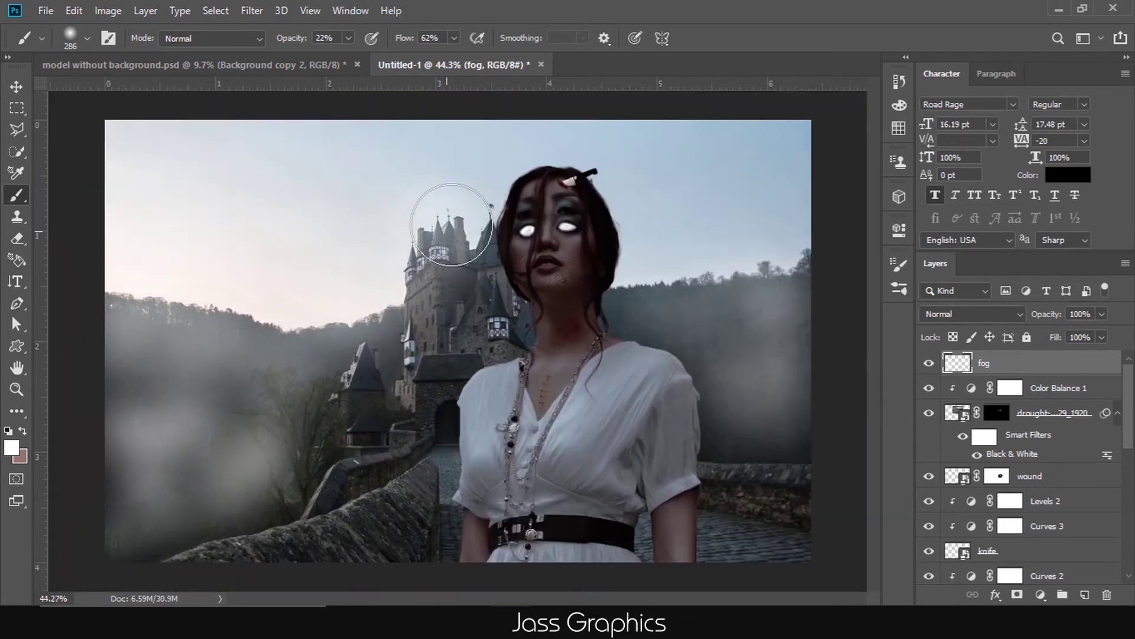
pyautogui.scroll(2, 451, 224)
pyautogui.moveTo(414, 331); pyautogui.dragTo(329, 381)
pyautogui.scroll(-4, 330, 380)
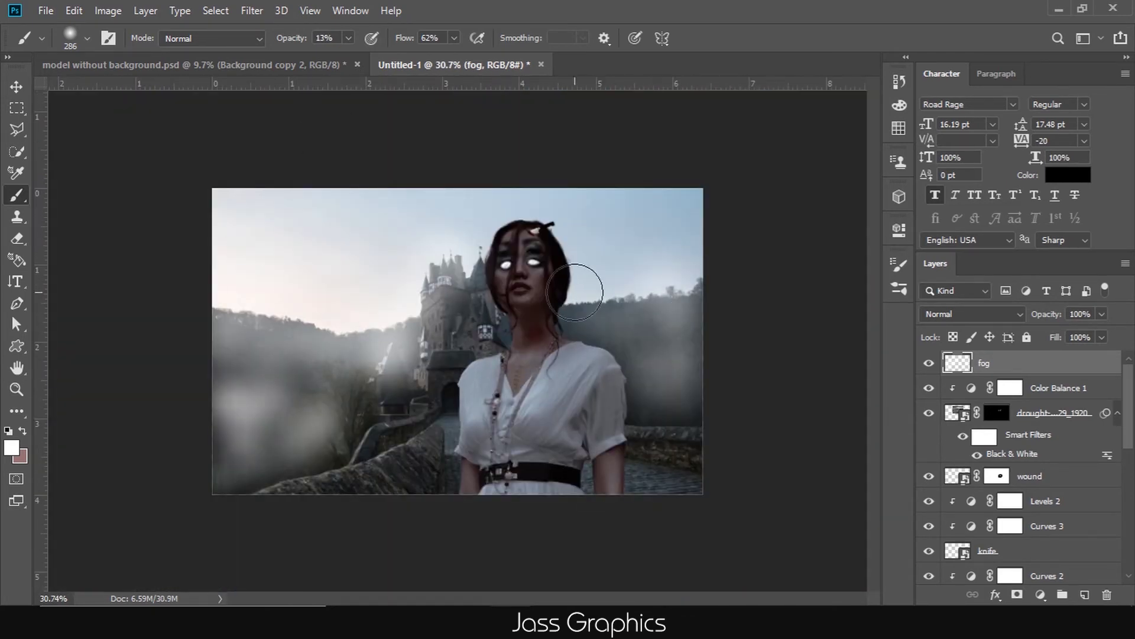
pyautogui.click(16, 86)
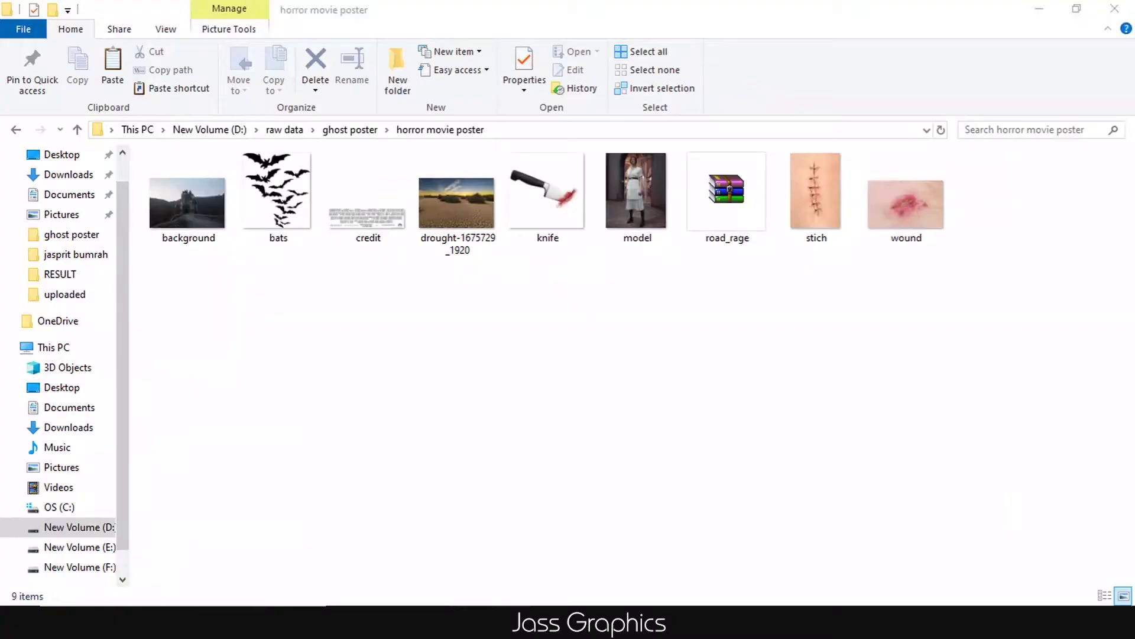
pyautogui.moveTo(278, 201); pyautogui.dragTo(323, 290)
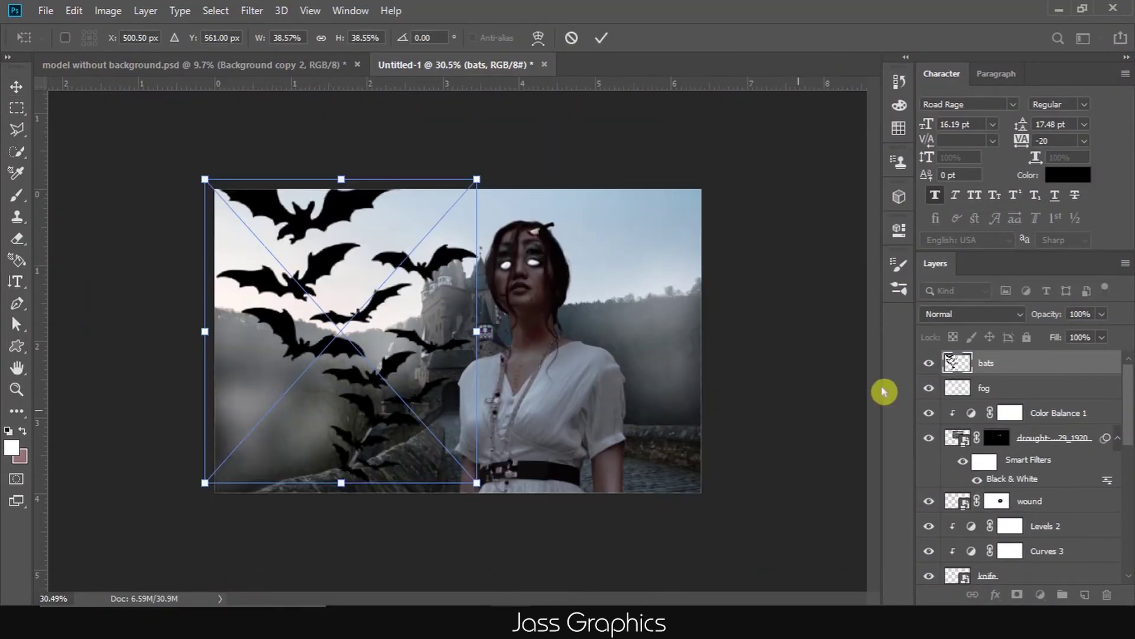
# Step: Shrink the bats image and place it in the upper-left sky
pyautogui.press('Return')
pyautogui.moveTo(477, 179); pyautogui.dragTo(396, 369)
pyautogui.moveTo(352, 434); pyautogui.dragTo(305, 322)
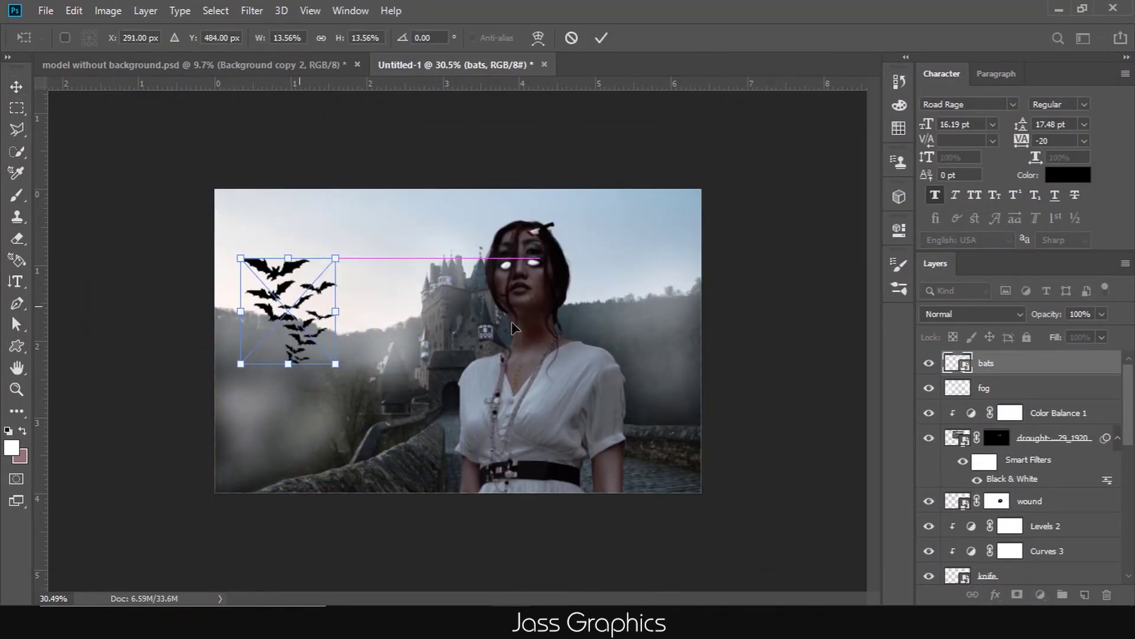
pyautogui.press('Return')
# Step: Soften the bats layer with a 4.0 px Gaussian Blur
pyautogui.click(1005, 365)
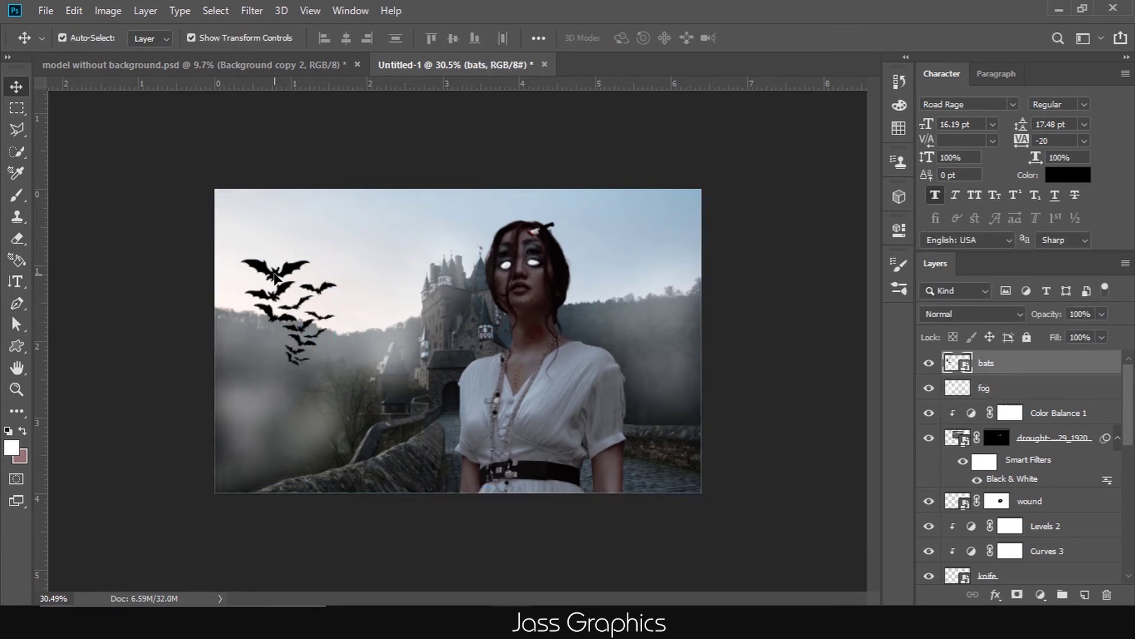
pyautogui.click(252, 10)
pyautogui.moveTo(261, 199)
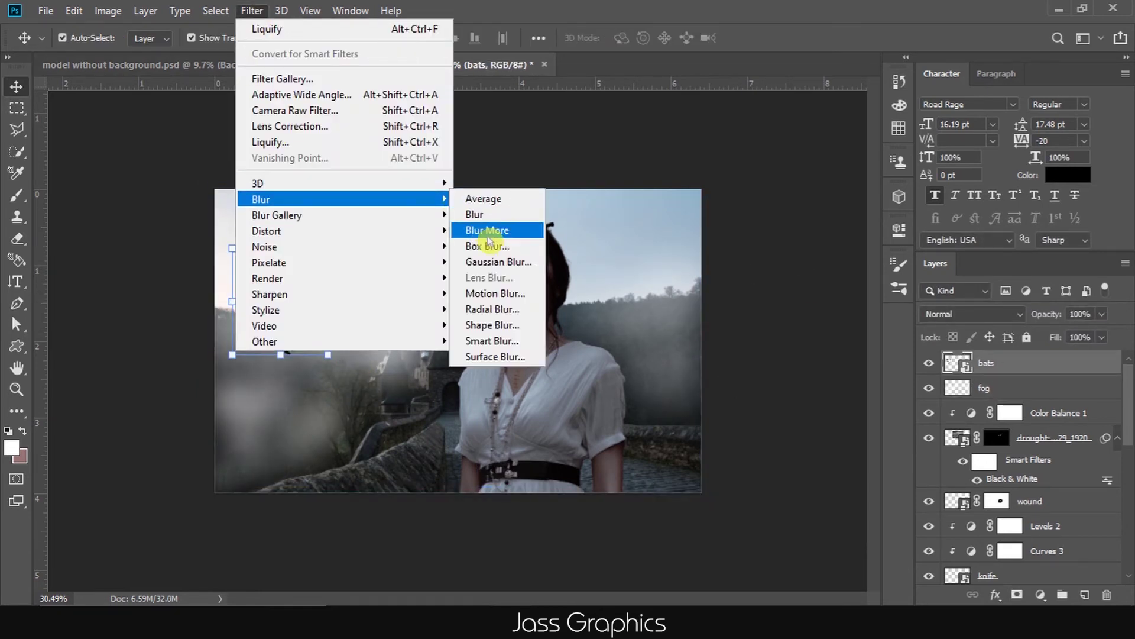
pyautogui.click(499, 263)
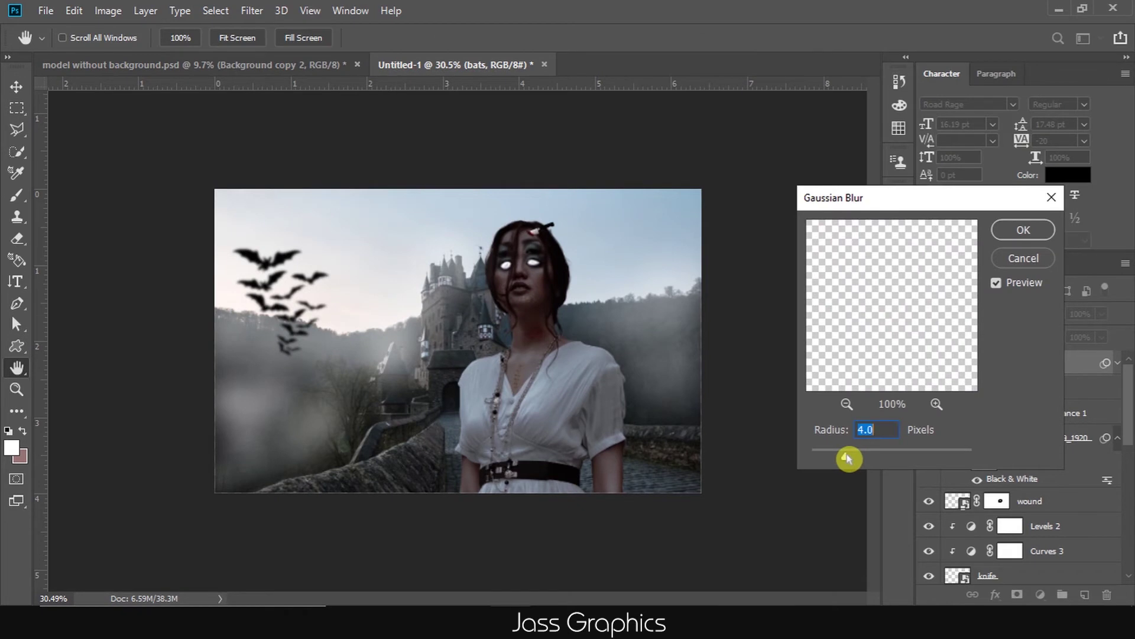
pyautogui.click(1019, 233)
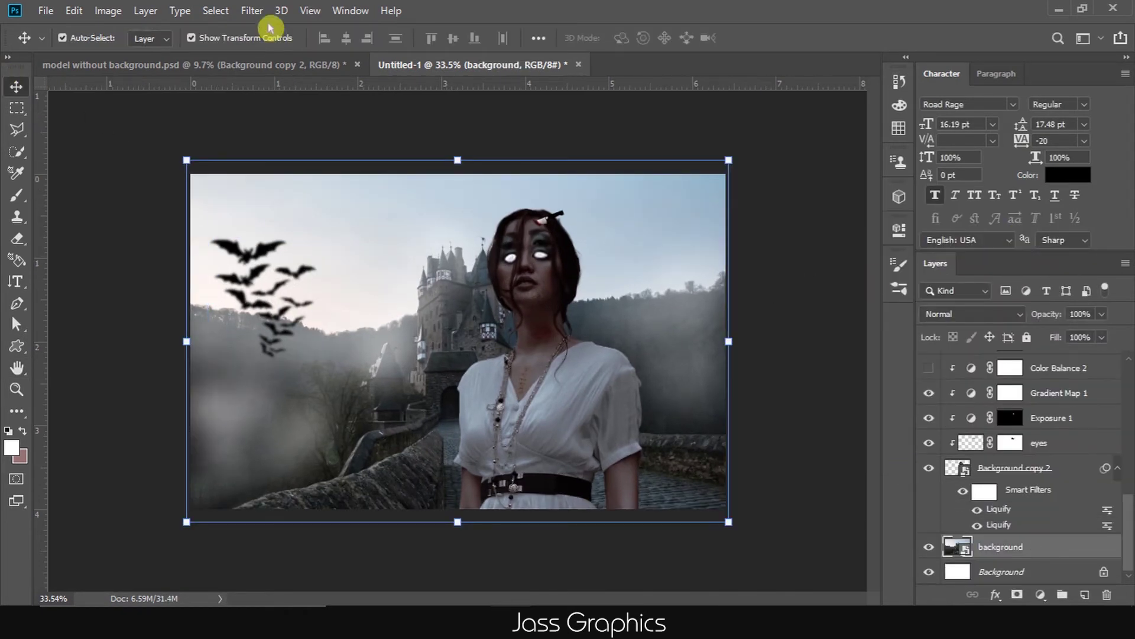
# Step: Apply a 7 px Tilt-Shift blur to the castle background with the focus band moved lower
pyautogui.click(252, 11)
pyautogui.moveTo(277, 215)
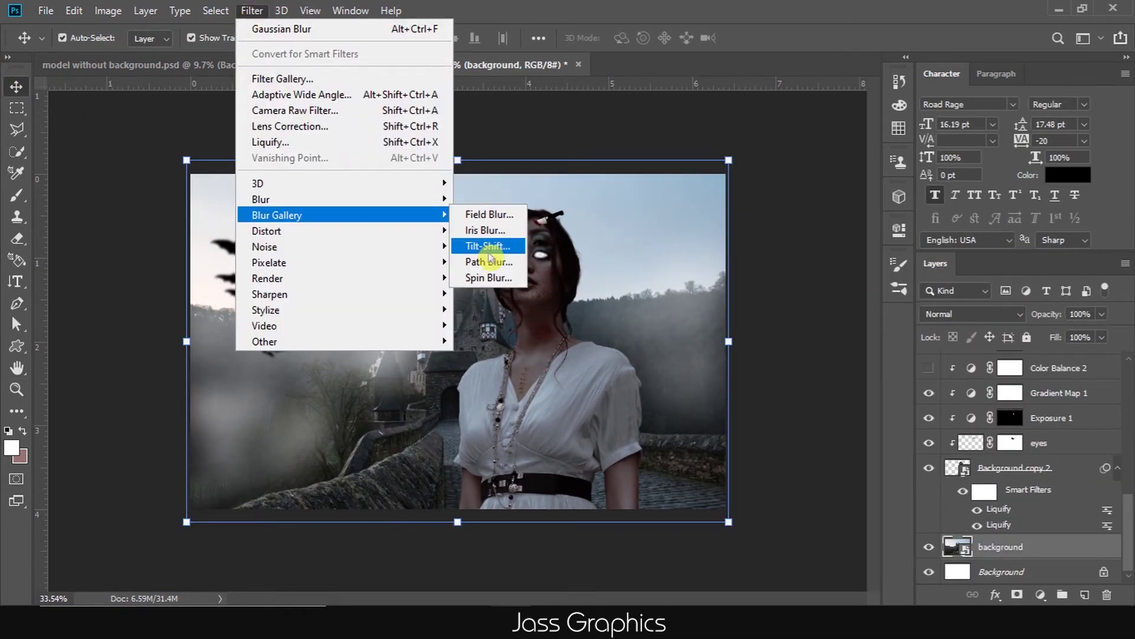
pyautogui.click(489, 254)
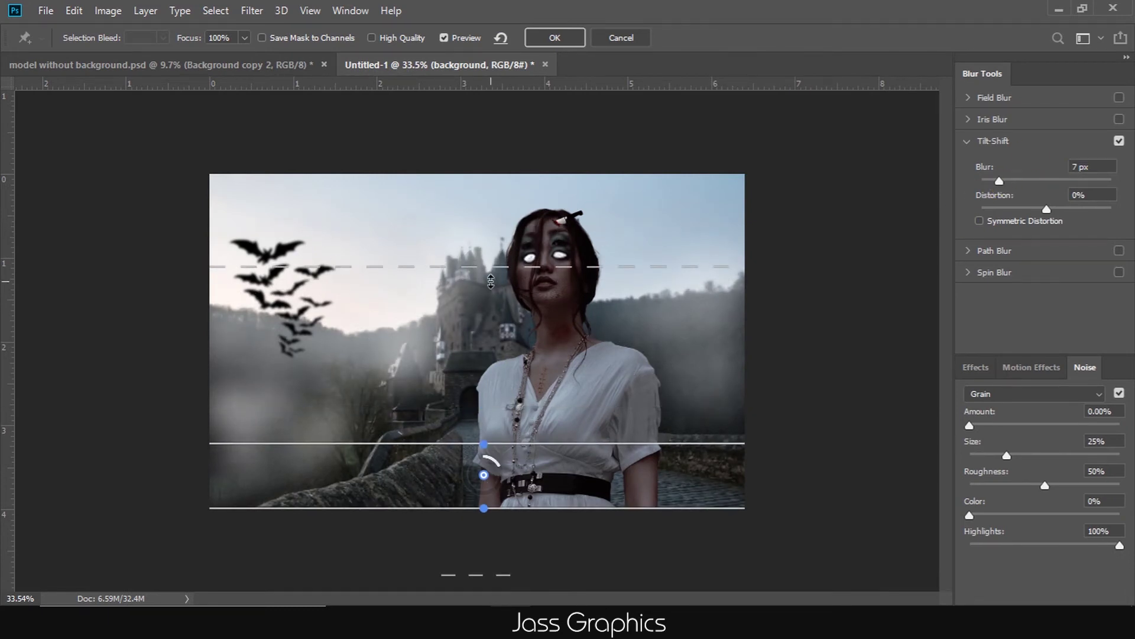
pyautogui.moveTo(517, 274); pyautogui.dragTo(517, 312)
pyautogui.moveTo(483, 475); pyautogui.dragTo(485, 495)
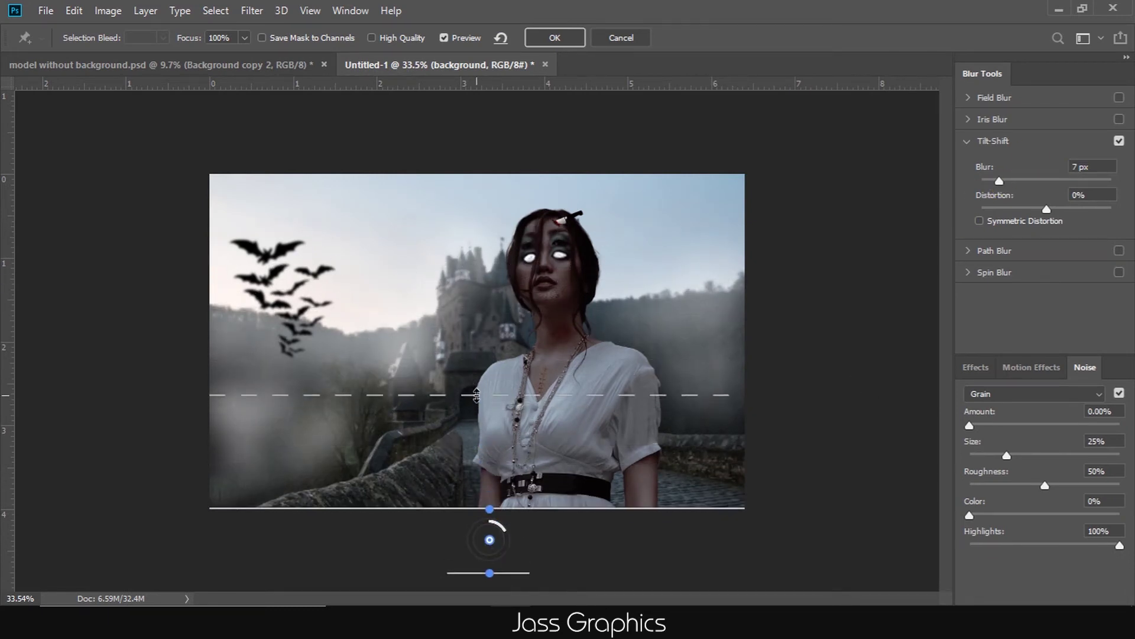
pyautogui.click(555, 38)
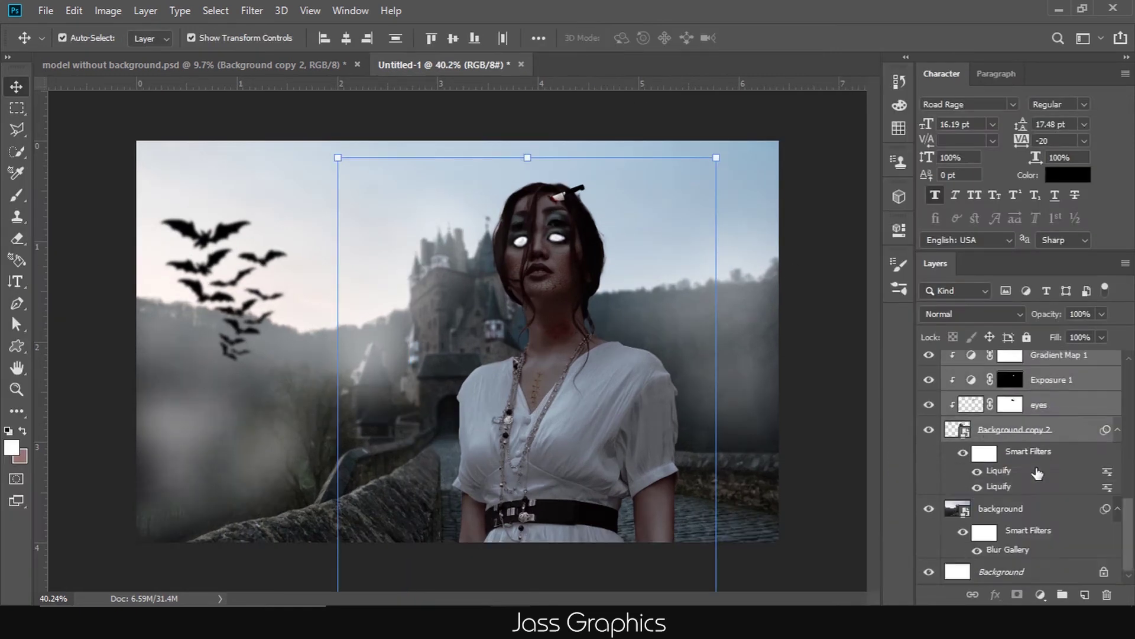
pyautogui.moveTo(610, 398); pyautogui.dragTo(608, 466)
pyautogui.scroll(-3, 608, 467)
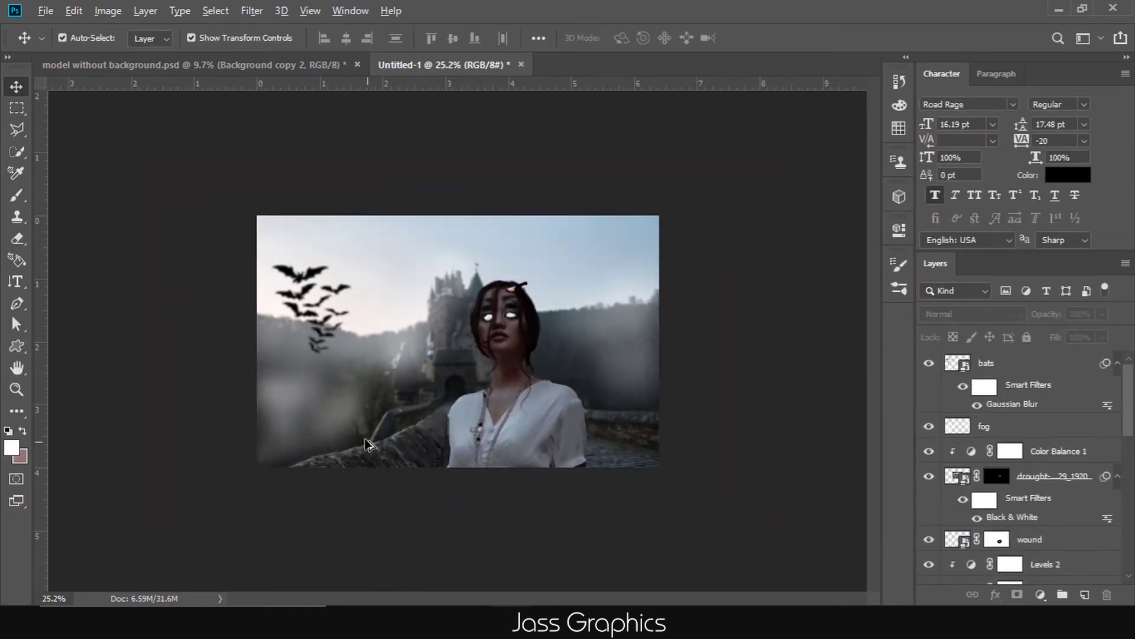
pyautogui.scroll(4, 482, 379)
pyautogui.scroll(-1, 482, 381)
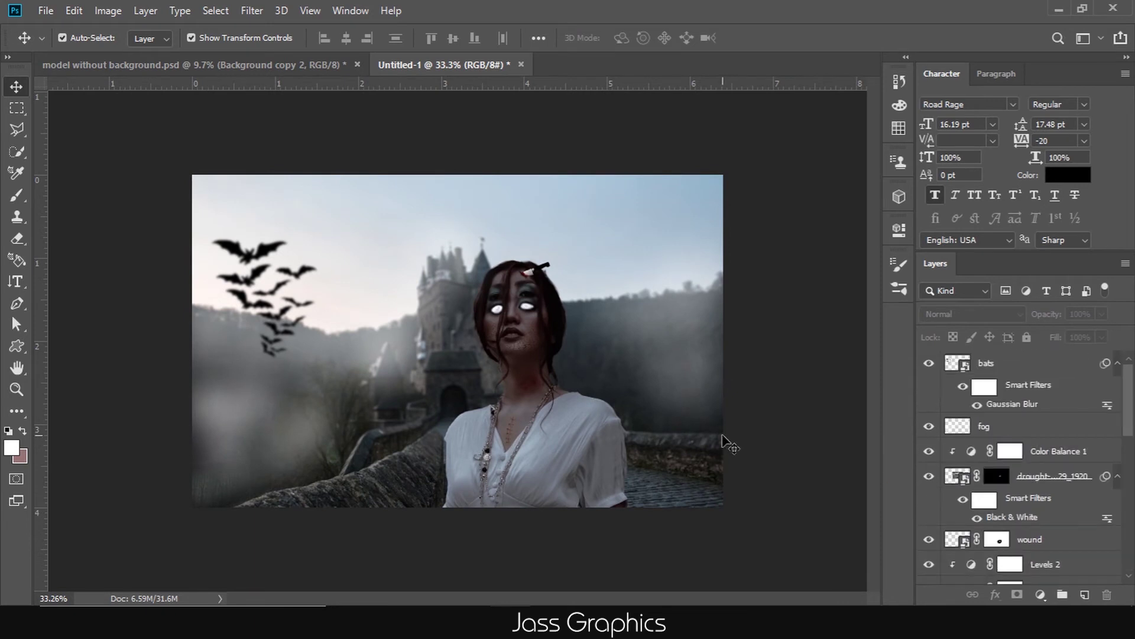
# Step: Stamp all visible layers into a new Layer 1 and convert it to a smart object
pyautogui.hotkey('ctrl', 'shift', 'alt', 'e')
pyautogui.rightClick(1014, 378)
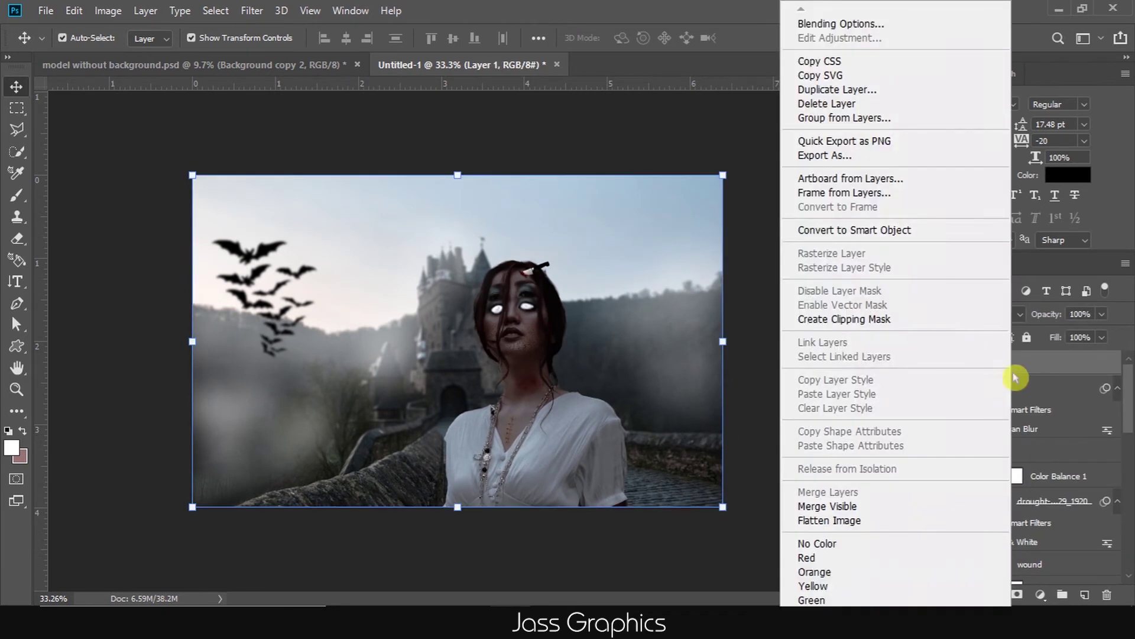
pyautogui.click(907, 230)
pyautogui.click(252, 11)
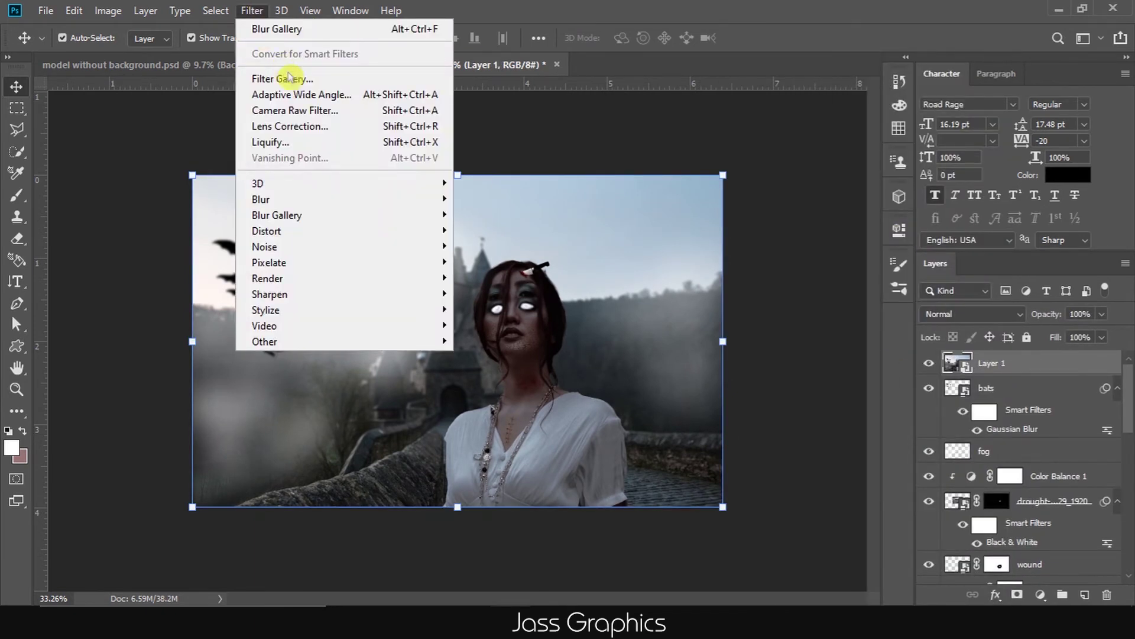
pyautogui.click(320, 112)
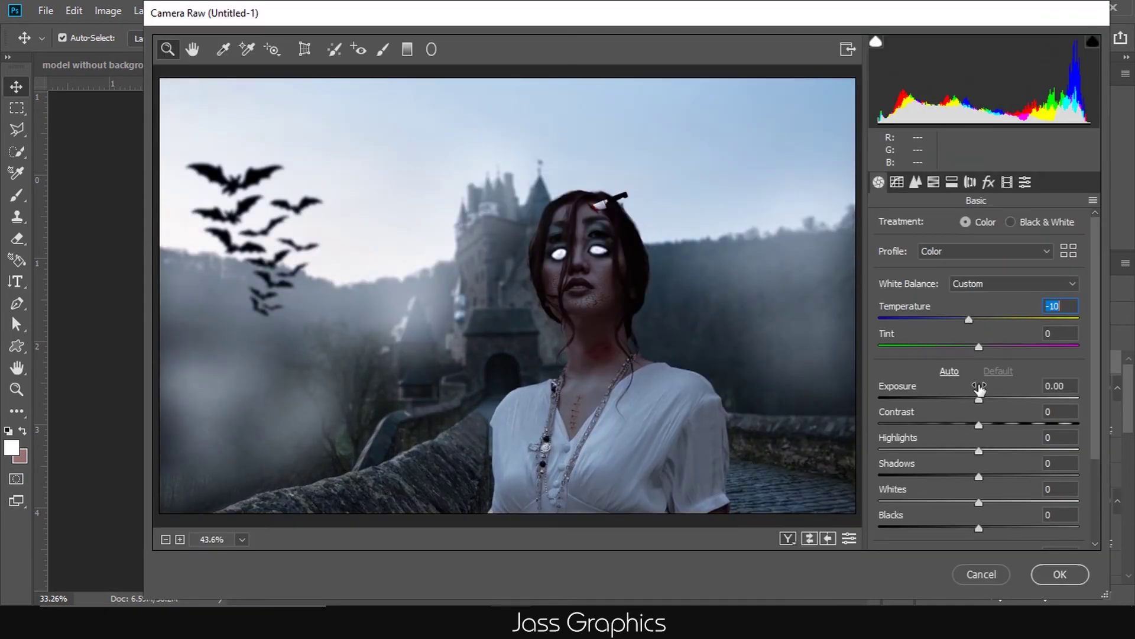
# Step: In Camera Raw, adjust tone sliders and HSL luminance, darkening blues and brightening reds/oranges
pyautogui.moveTo(980, 398); pyautogui.dragTo(972, 398)
pyautogui.moveTo(979, 425)
pyautogui.mouseDown()
pyautogui.moveTo(992, 426)
pyautogui.moveTo(966, 398)
pyautogui.mouseUp()
pyautogui.scroll(-3, 976, 414)
pyautogui.moveTo(979, 453); pyautogui.dragTo(1025, 464)
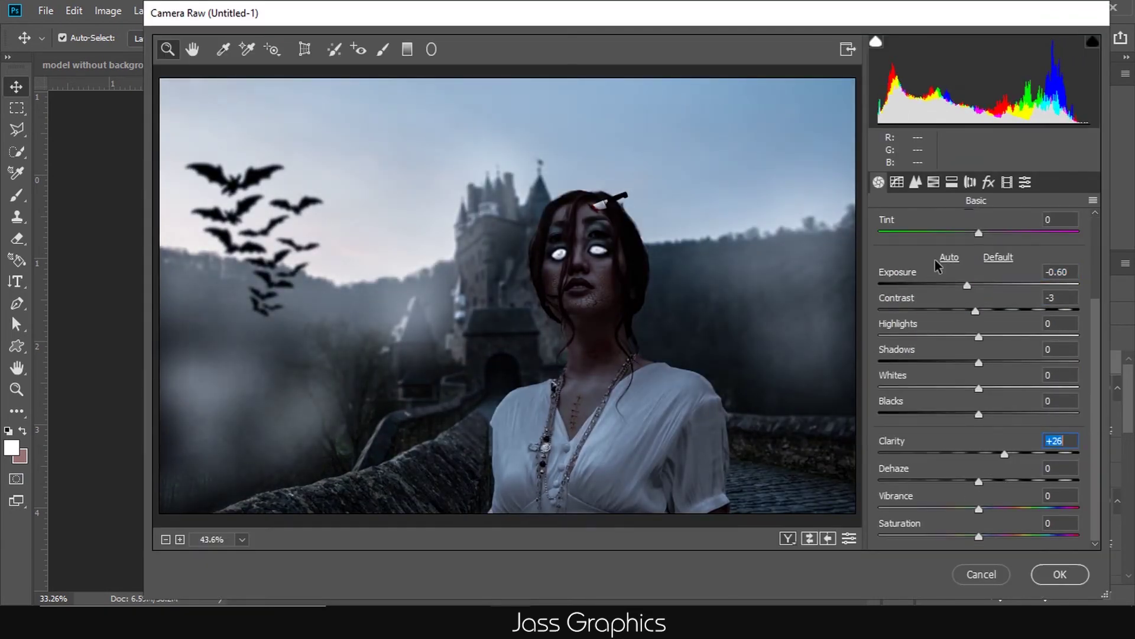
pyautogui.click(934, 182)
pyautogui.moveTo(984, 423); pyautogui.dragTo(938, 423)
pyautogui.moveTo(984, 287)
pyautogui.mouseDown()
pyautogui.moveTo(1025, 288)
pyautogui.moveTo(996, 314)
pyautogui.mouseUp()
# Step: Tint the highlights bluer via split toning and shift the blue primary toward turquoise
pyautogui.click(952, 182)
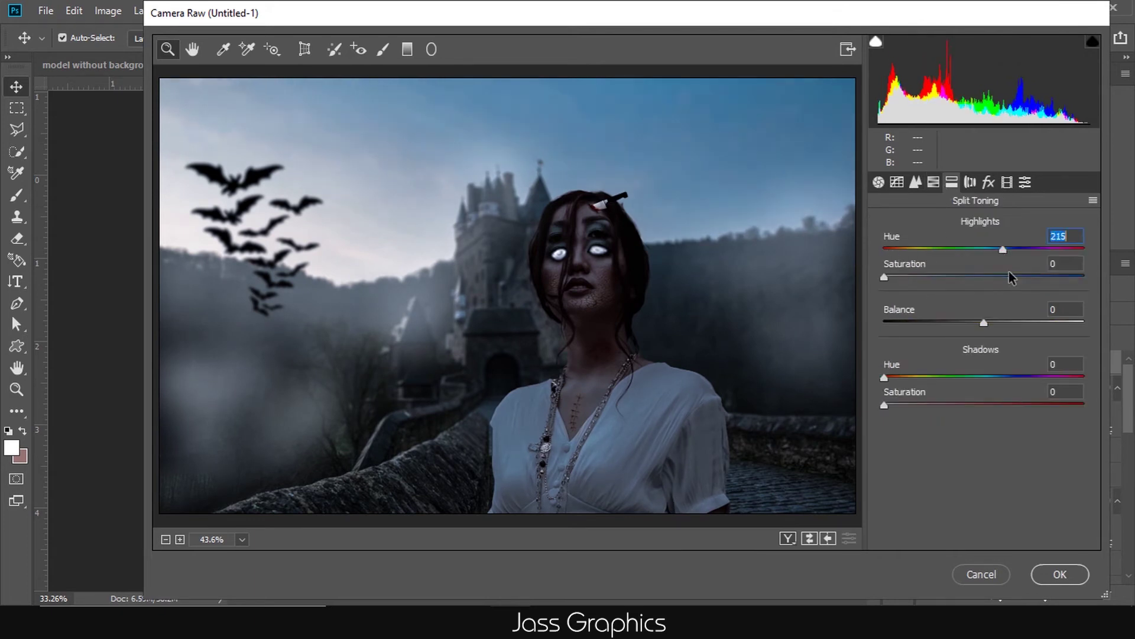
pyautogui.moveTo(916, 282); pyautogui.dragTo(931, 289)
pyautogui.click(1008, 181)
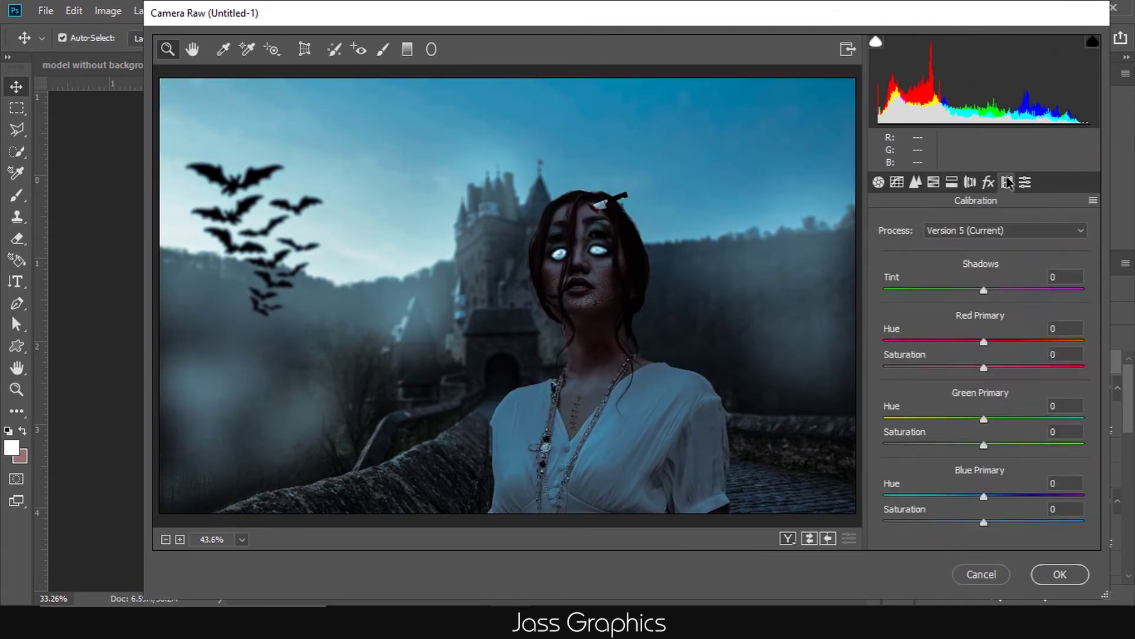
pyautogui.moveTo(984, 501)
pyautogui.mouseDown()
pyautogui.moveTo(938, 500)
pyautogui.moveTo(1014, 525)
pyautogui.mouseUp()
# Step: Apply the Cross Process curve preset and confirm the Camera Raw filter
pyautogui.click(1026, 181)
pyautogui.click(924, 299)
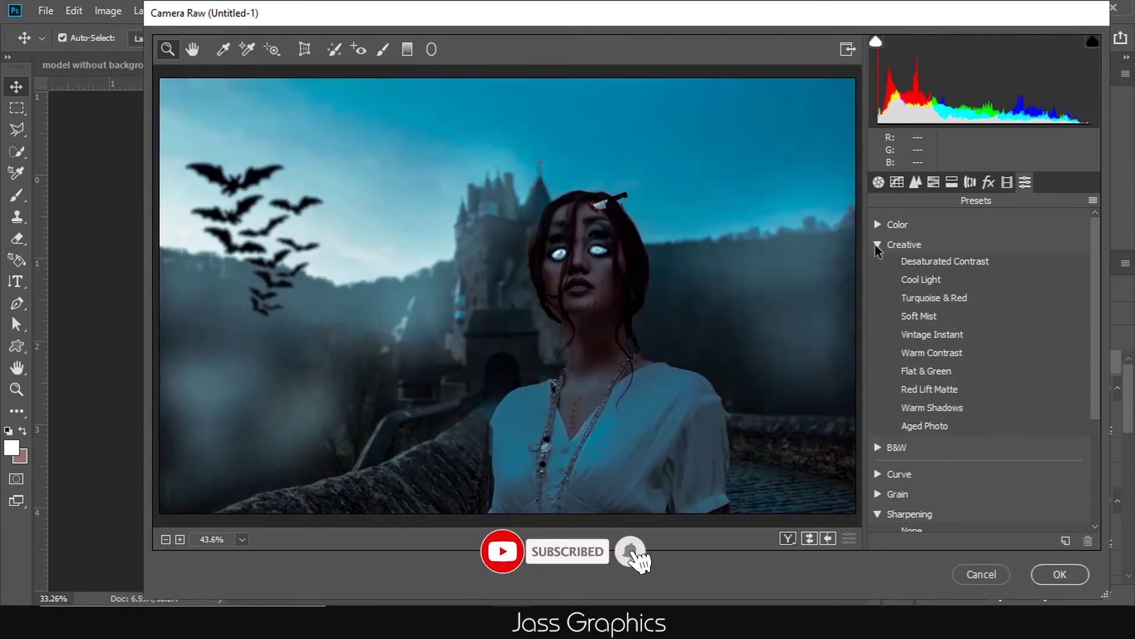
pyautogui.click(877, 245)
pyautogui.click(877, 224)
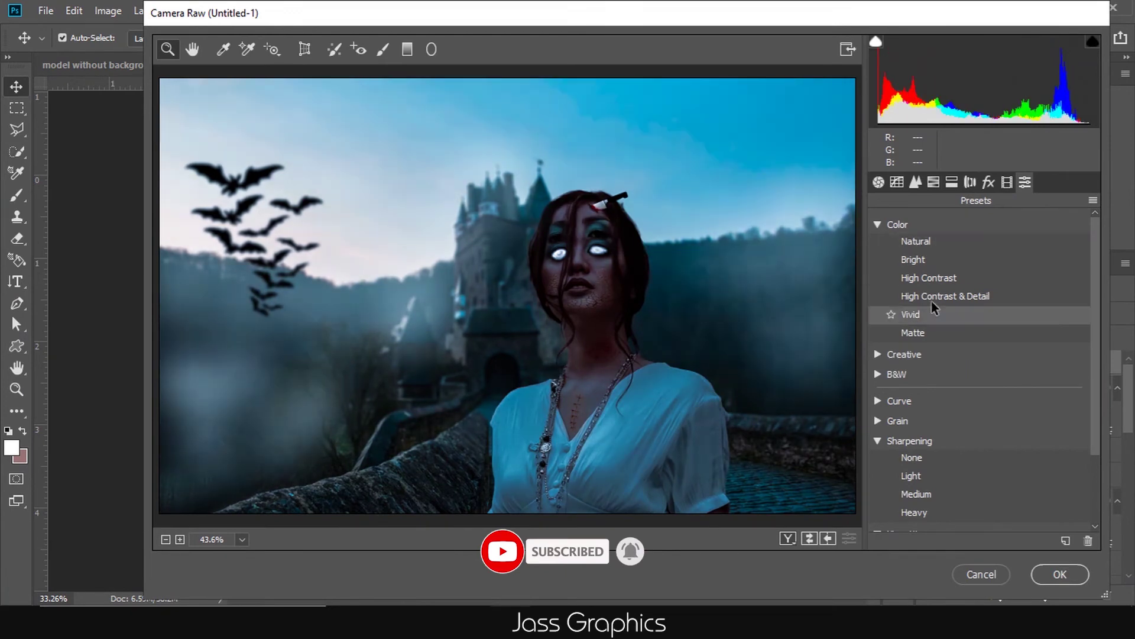
pyautogui.scroll(-2, 923, 267)
pyautogui.click(899, 321)
pyautogui.click(922, 356)
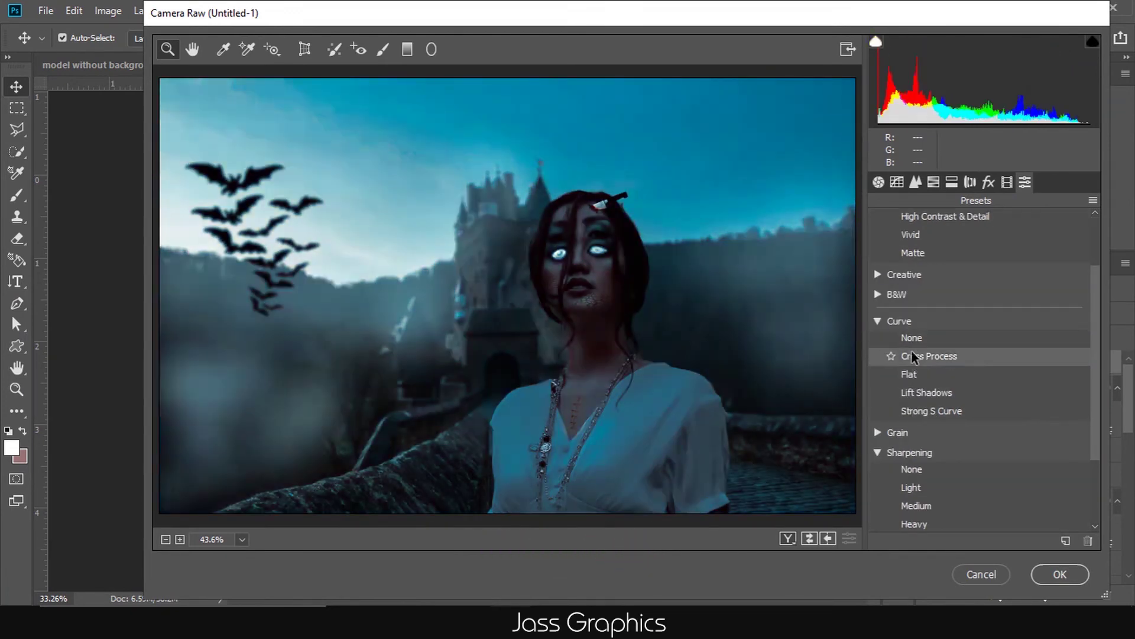
pyautogui.click(877, 433)
pyautogui.scroll(-2, 931, 386)
pyautogui.scroll(1, 903, 417)
pyautogui.scroll(-2, 890, 396)
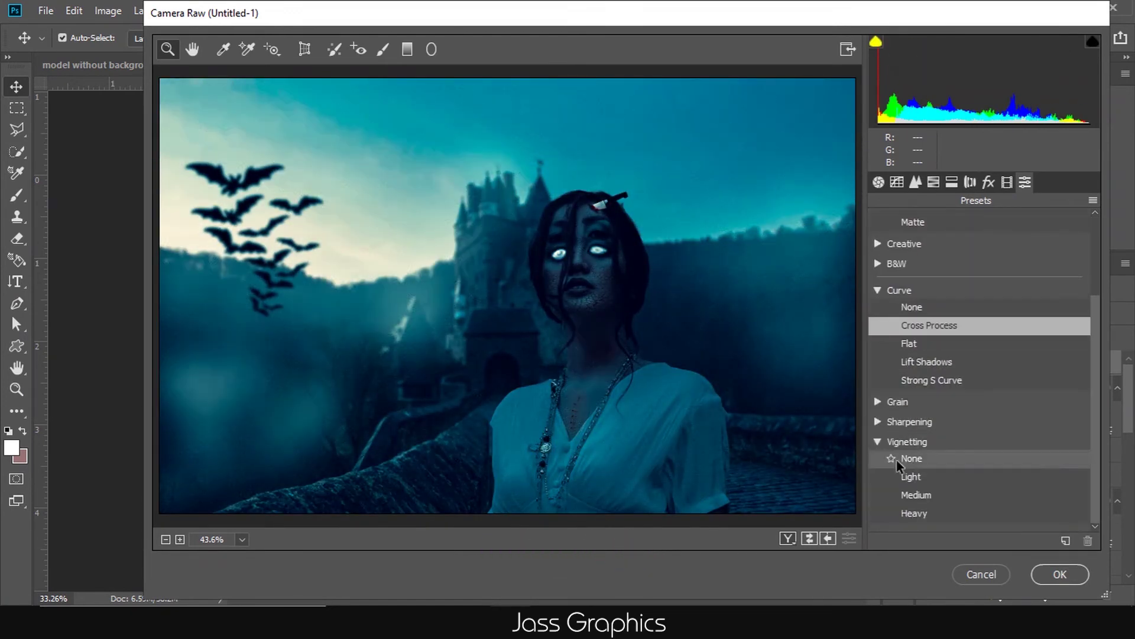
pyautogui.press('Return')
# Step: On a new layer above the bats, add a dark upward gradient over the image's bottom and stretch it
pyautogui.scroll(1, 804, 346)
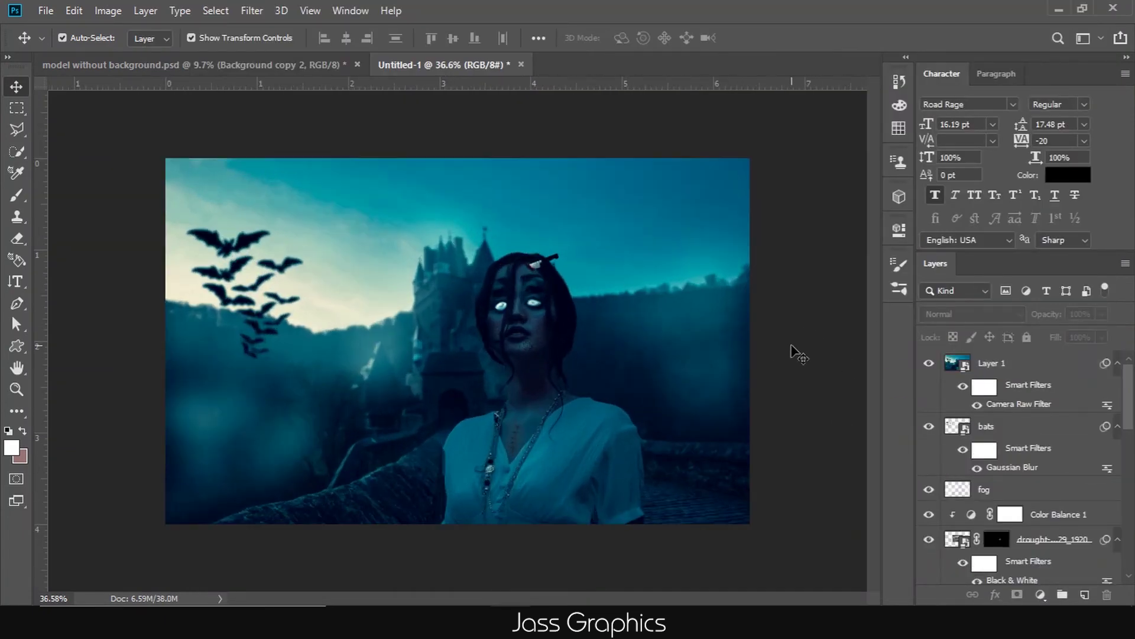
pyautogui.click(986, 426)
pyautogui.click(1084, 595)
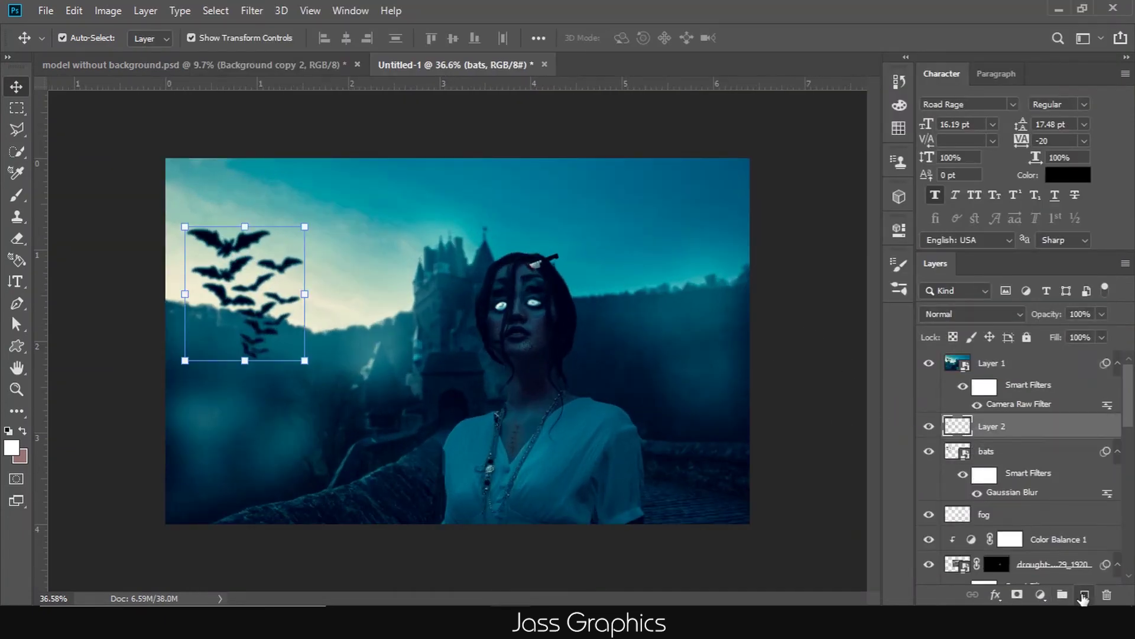
pyautogui.click(19, 411)
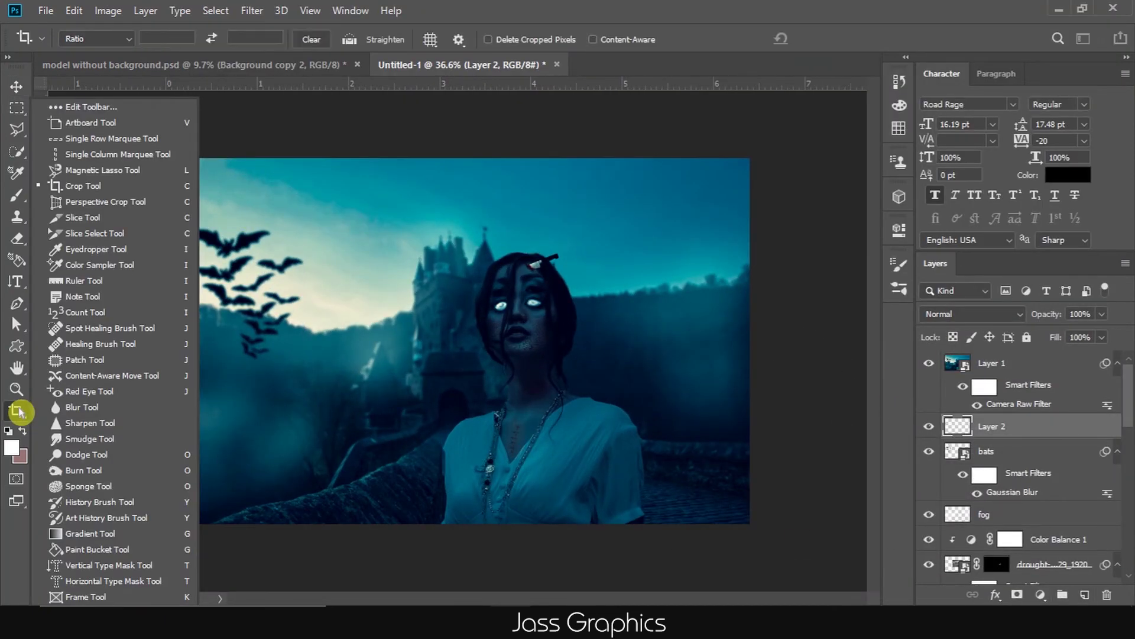
pyautogui.click(89, 534)
pyautogui.click(928, 370)
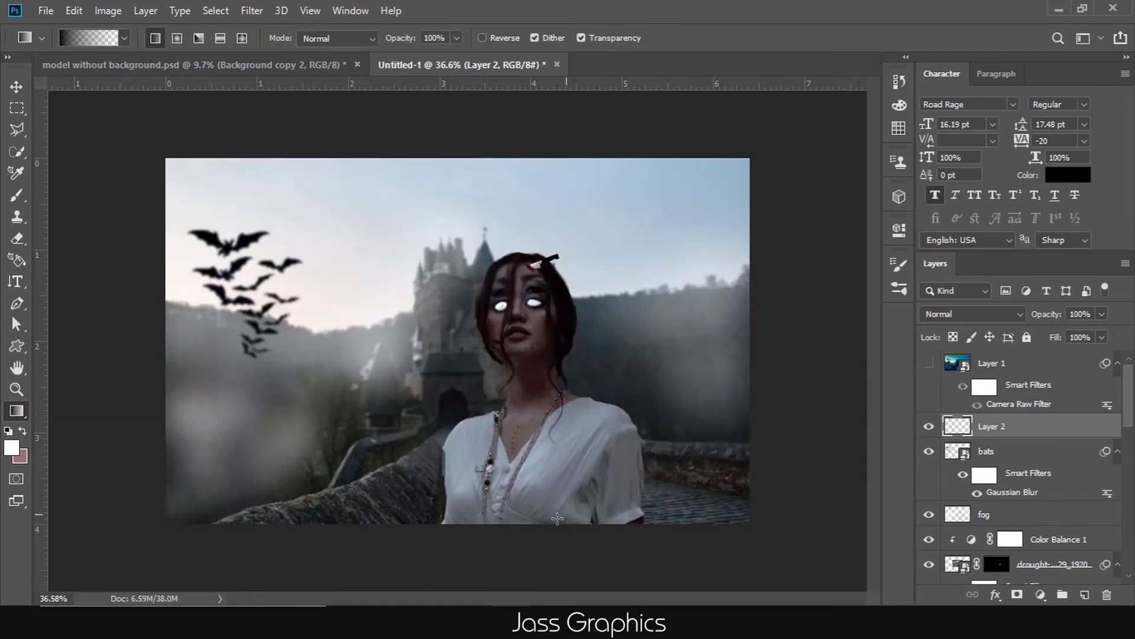
pyautogui.moveTo(472, 543); pyautogui.dragTo(452, 406)
pyautogui.hotkey('ctrl', 't')
pyautogui.press('Return')
# Step: Add a Color Lookup adjustment layer and browse its 3D LUT files toward a blue horror look
pyautogui.scroll(-2, 460, 343)
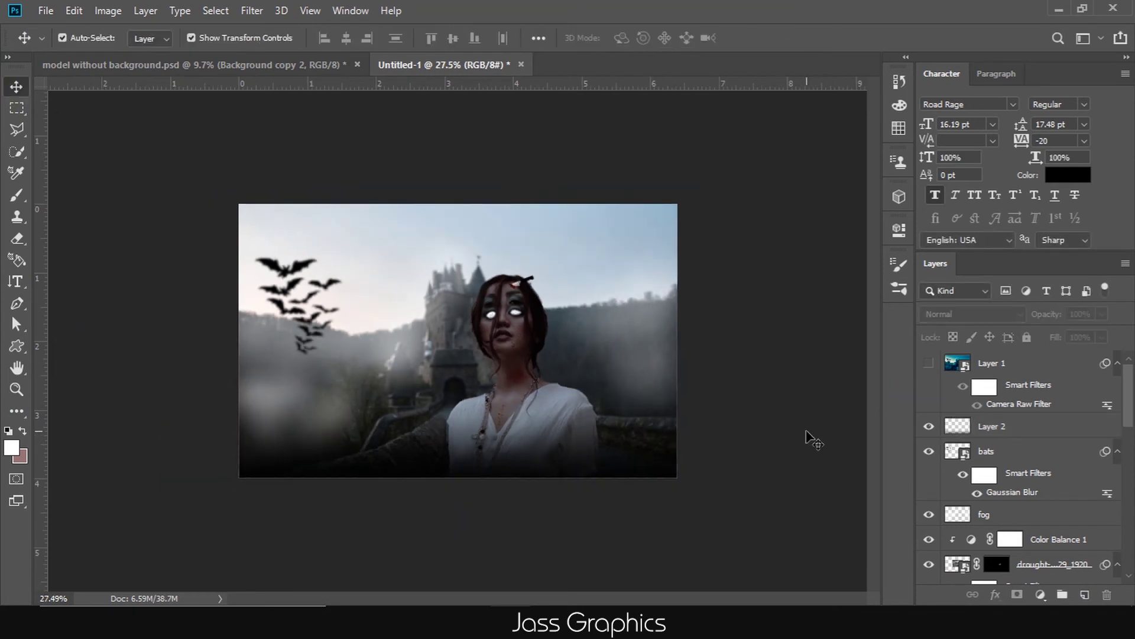
pyautogui.click(1041, 595)
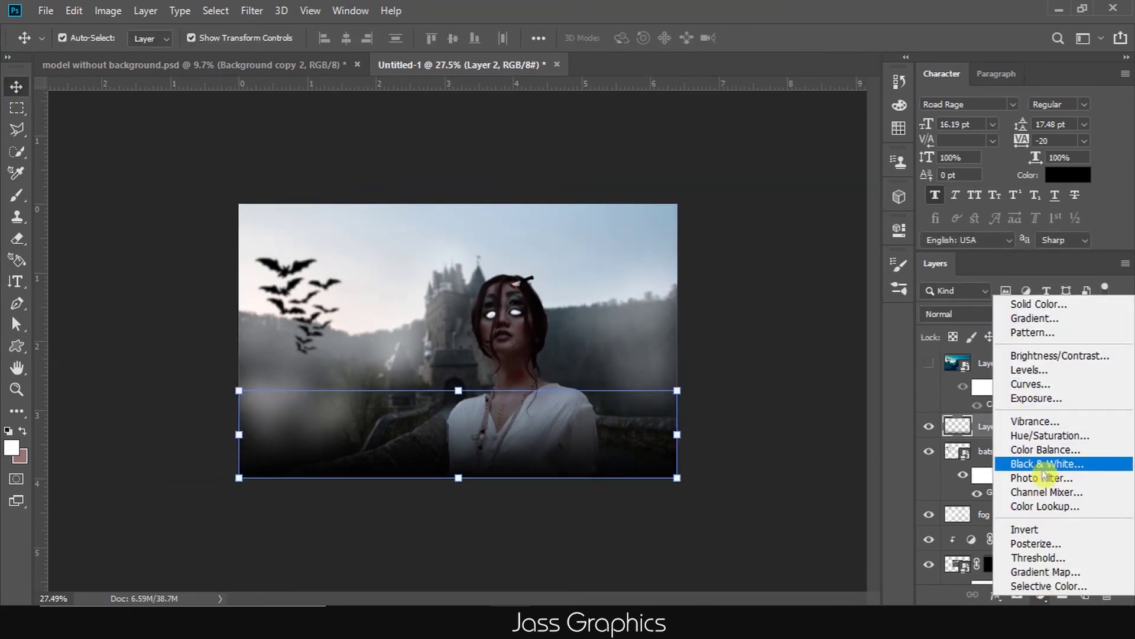
pyautogui.click(1059, 506)
pyautogui.click(816, 279)
pyautogui.click(863, 133)
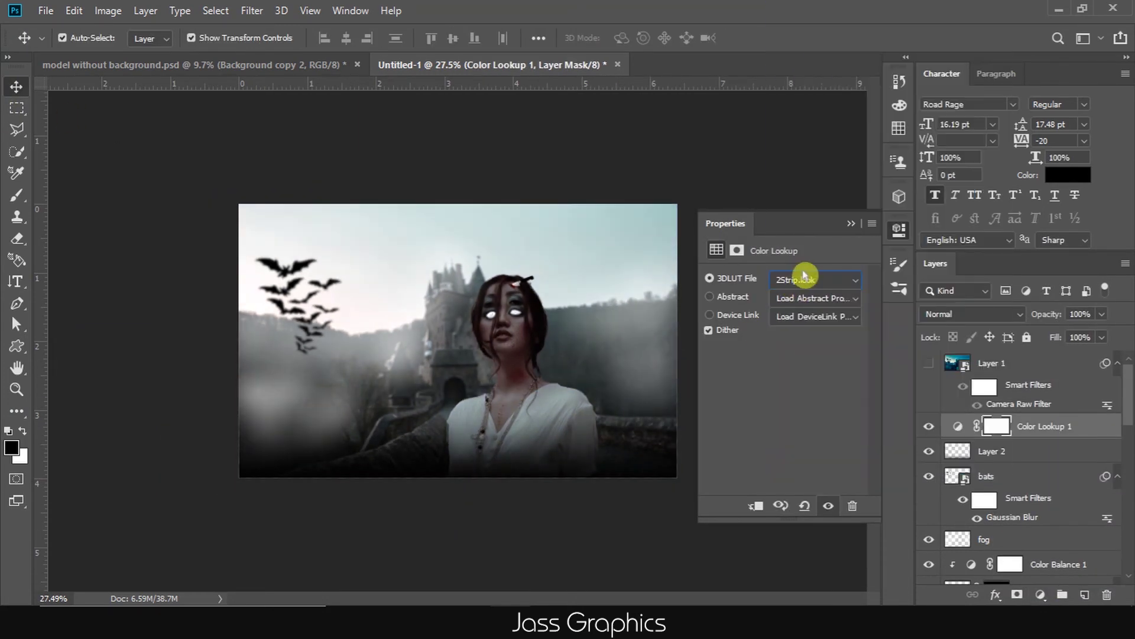
pyautogui.press('Down')
pyautogui.press('Down')
pyautogui.press('Down')
pyautogui.press('Down')
pyautogui.press('Down')
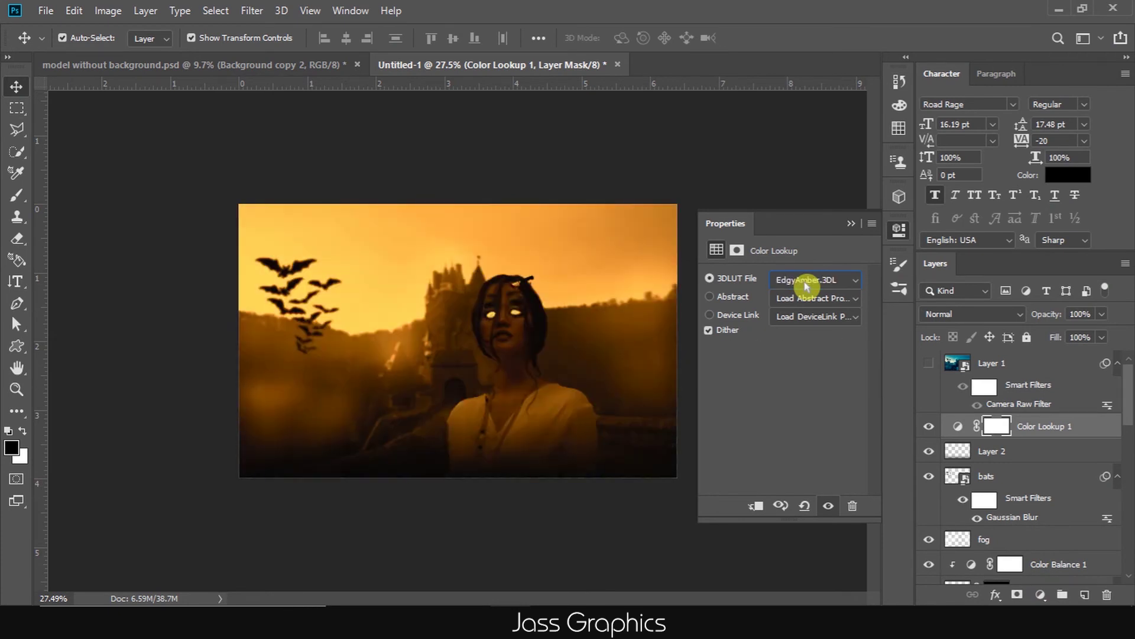
pyautogui.press('Down')
pyautogui.press('Down')
pyautogui.press('Down')
# Step: Settle on the HorrorBlue lookup and lower the lookup layer's opacity to 45%
pyautogui.press('Down')
pyautogui.press('Down')
pyautogui.press('Down')
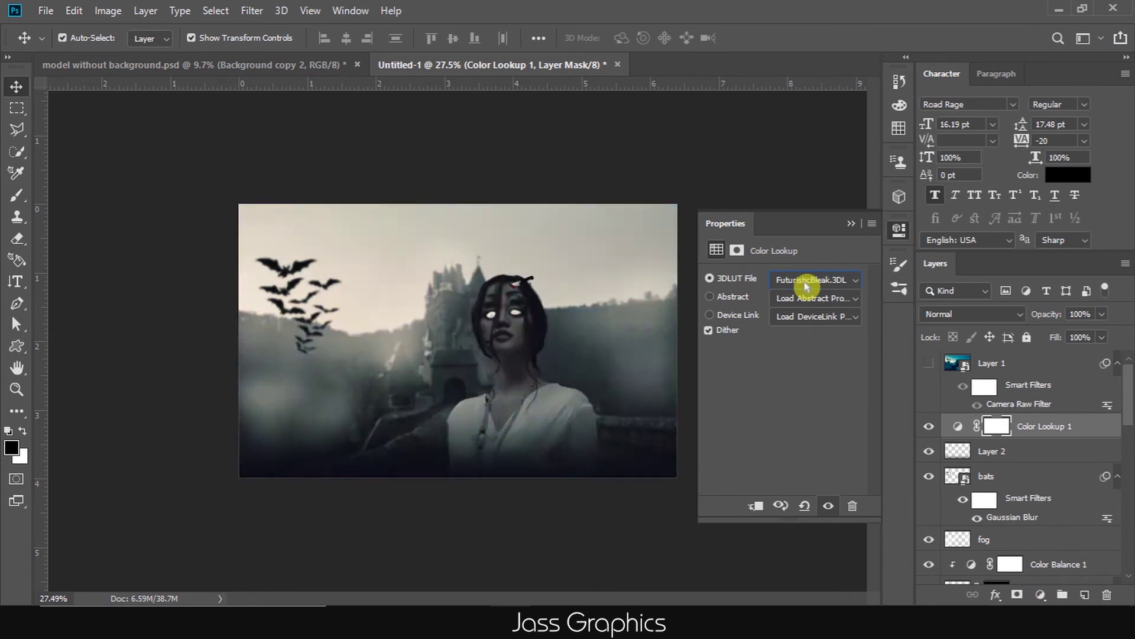
pyautogui.press('Down')
pyautogui.click(800, 286)
pyautogui.press('Up')
pyautogui.press('Return')
pyautogui.press('Down')
pyautogui.press('Down')
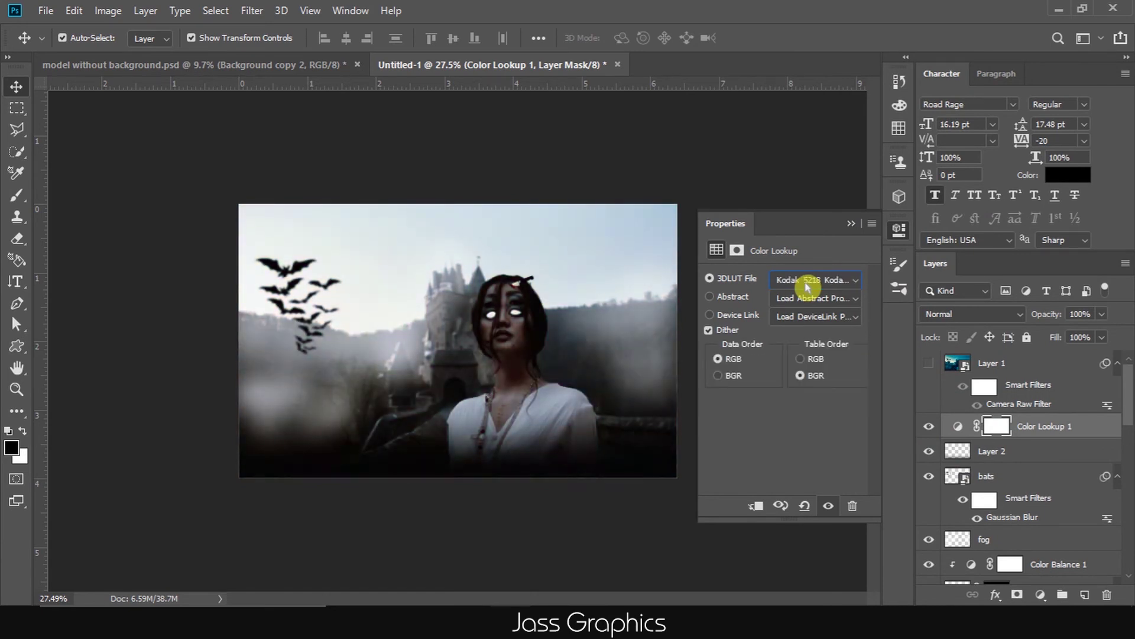
pyautogui.press('Up')
pyautogui.click(850, 226)
pyautogui.moveTo(1102, 313); pyautogui.dragTo(1061, 335)
# Step: Move the dark gradient on Layer 2 further down the image
pyautogui.click(992, 450)
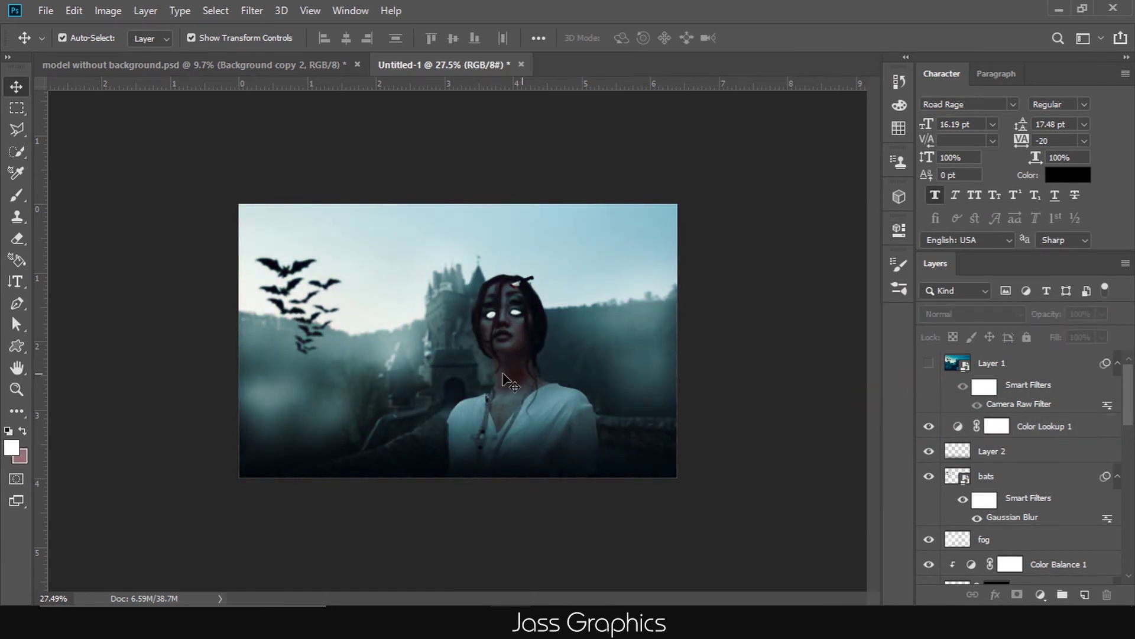
pyautogui.hotkey('ctrl', 't')
pyautogui.moveTo(458, 408); pyautogui.dragTo(557, 482)
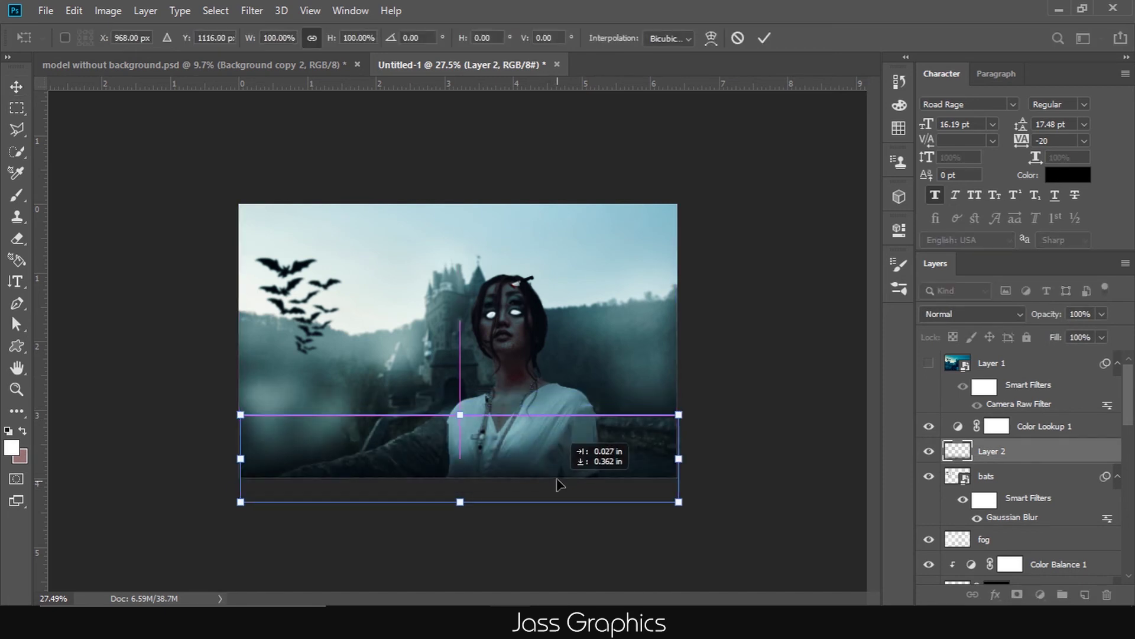
pyautogui.press('Return')
pyautogui.click(781, 331)
pyautogui.scroll(1, 836, 352)
# Step: Stamp all visible layers into Layer 3, make it a smart object, and copy the Camera Raw filter onto it
pyautogui.click(1005, 432)
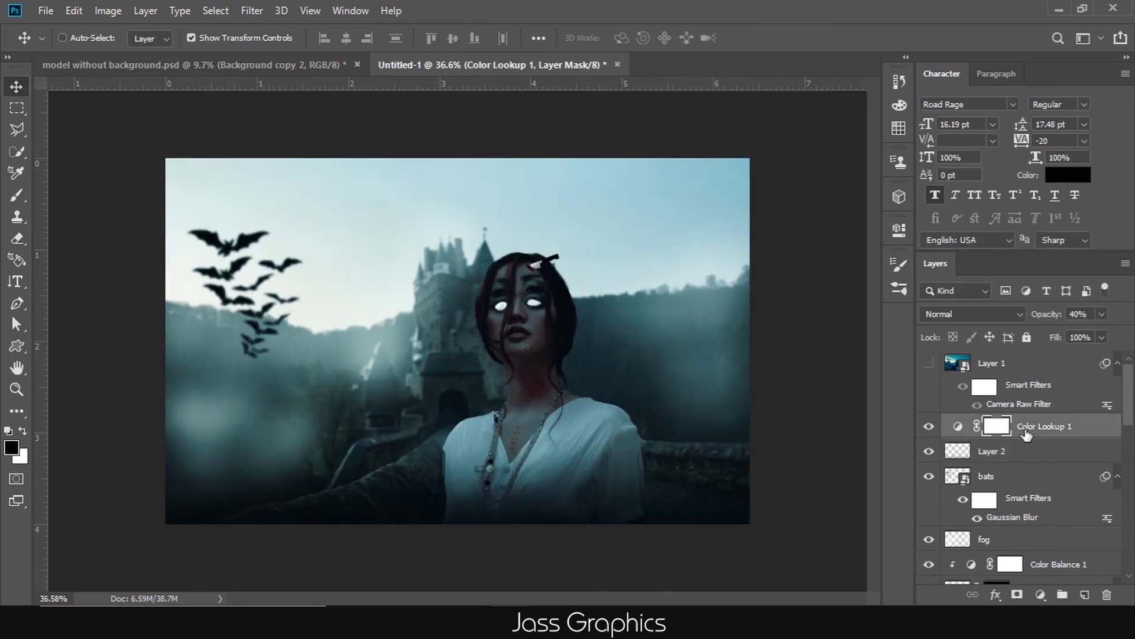
pyautogui.hotkey('ctrl', 'shift', 'alt', 'e')
pyautogui.rightClick(1022, 427)
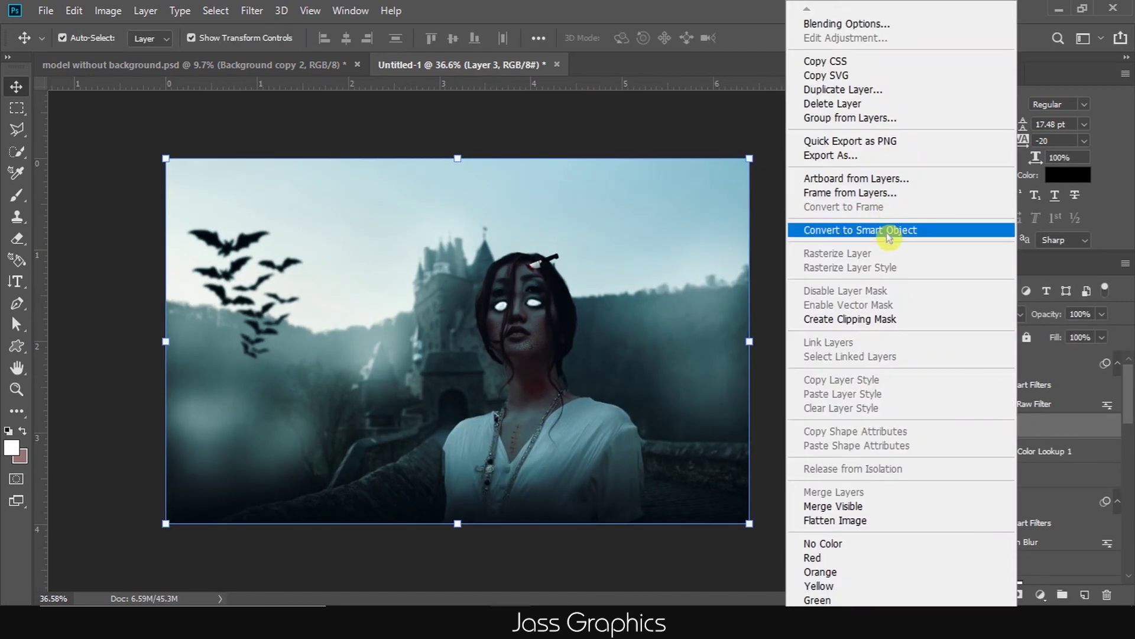
pyautogui.click(887, 230)
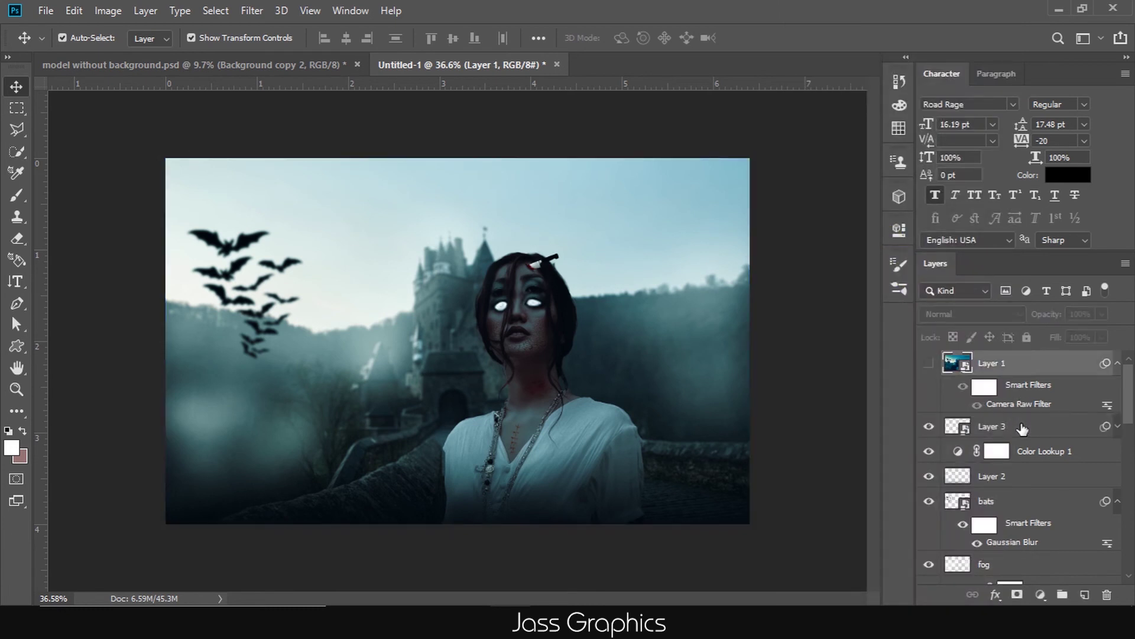
pyautogui.moveTo(1029, 385); pyautogui.dragTo(1019, 426)
# Step: Compare the grades by toggling Layer 1, delete it, and place a text cursor above the castle
pyautogui.click(929, 426)
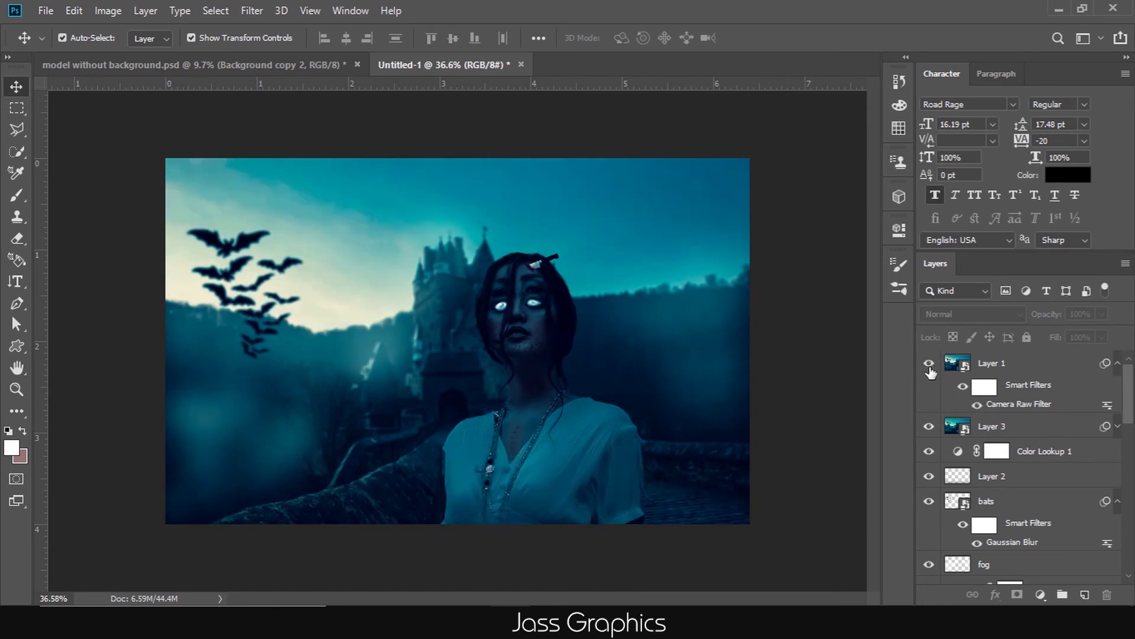
pyautogui.click(929, 427)
pyautogui.moveTo(1103, 593); pyautogui.dragTo(1107, 595)
pyautogui.click(16, 281)
pyautogui.click(359, 229)
pyautogui.write('CURSED')
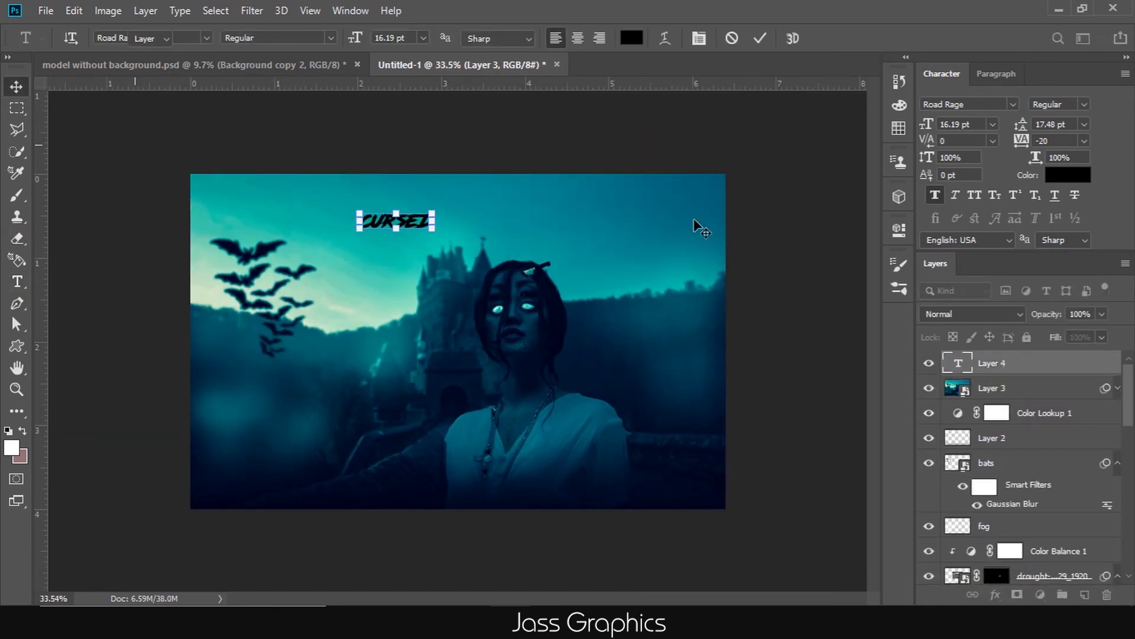
# Step: Set the CURSED title in the Road Rage font and enlarge it above the castle
pyautogui.click(16, 87)
pyautogui.click(1013, 104)
pyautogui.click(869, 152)
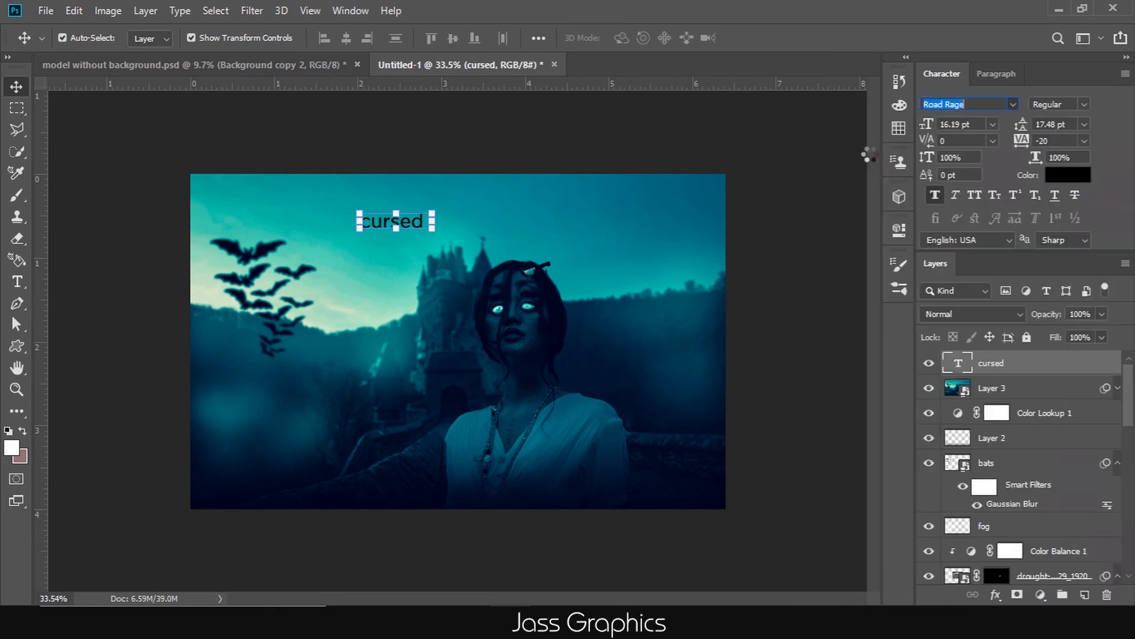
pyautogui.moveTo(432, 226); pyautogui.dragTo(576, 261)
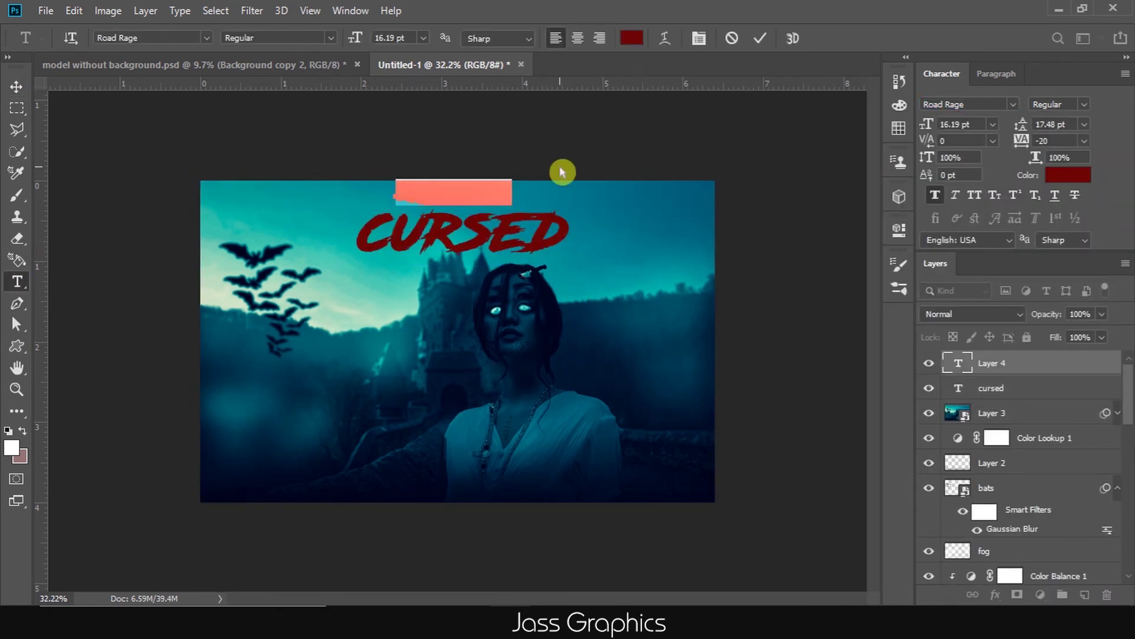
# Step: Finish the 'BASED UPON NOVAL' tagline, set it in Gotham Book, and shrink it
pyautogui.write('BAED UPONOVAL')
pyautogui.hotkey('ctrl', 'Return')
pyautogui.click(1013, 104)
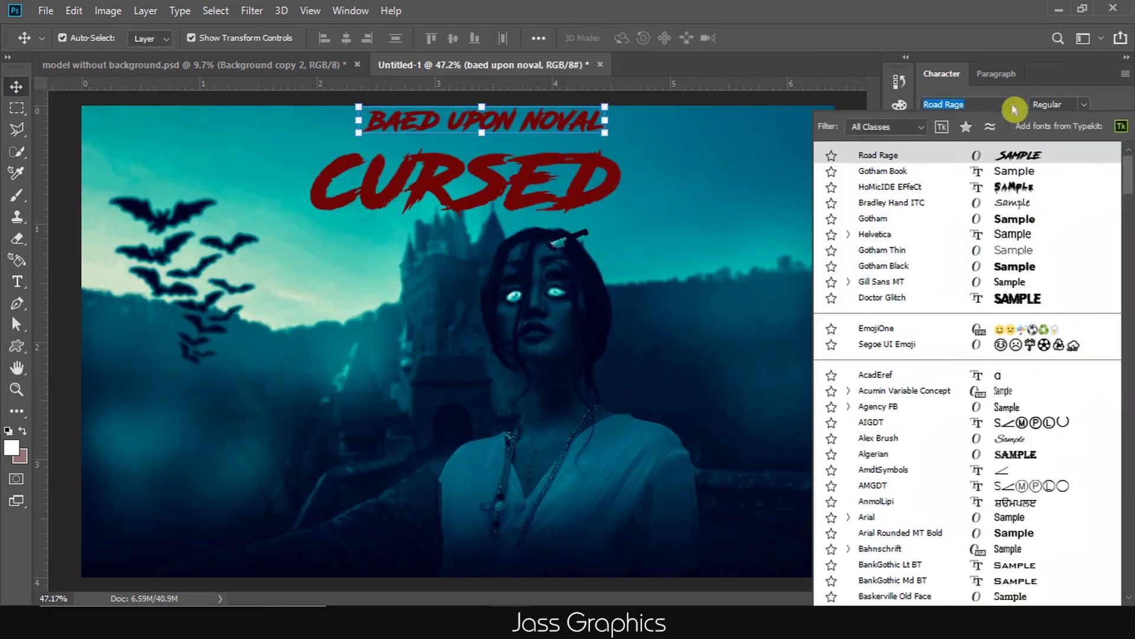
pyautogui.click(861, 114)
pyautogui.hotkey('ctrl', 't')
pyautogui.moveTo(646, 116); pyautogui.dragTo(594, 135)
pyautogui.press('Return')
# Step: Edit the tagline's spelling, widen its letter tracking, and center it above the CURSED title
pyautogui.doubleClick(392, 123)
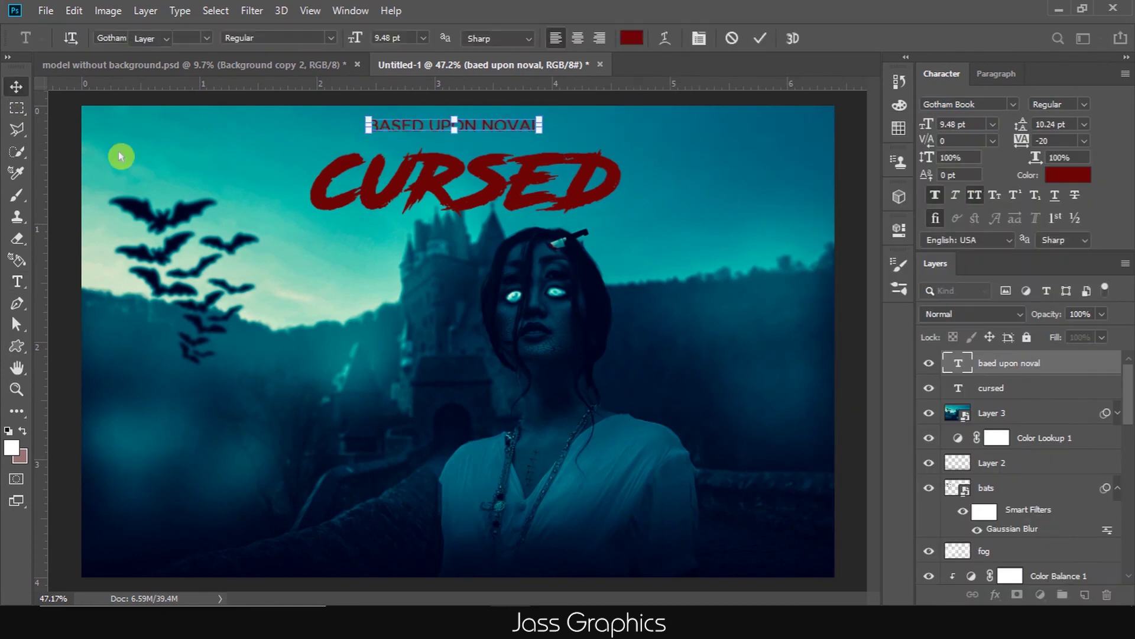
pyautogui.write('S')
pyautogui.hotkey('ctrl', 'Return')
pyautogui.moveTo(1022, 141); pyautogui.dragTo(1016, 149)
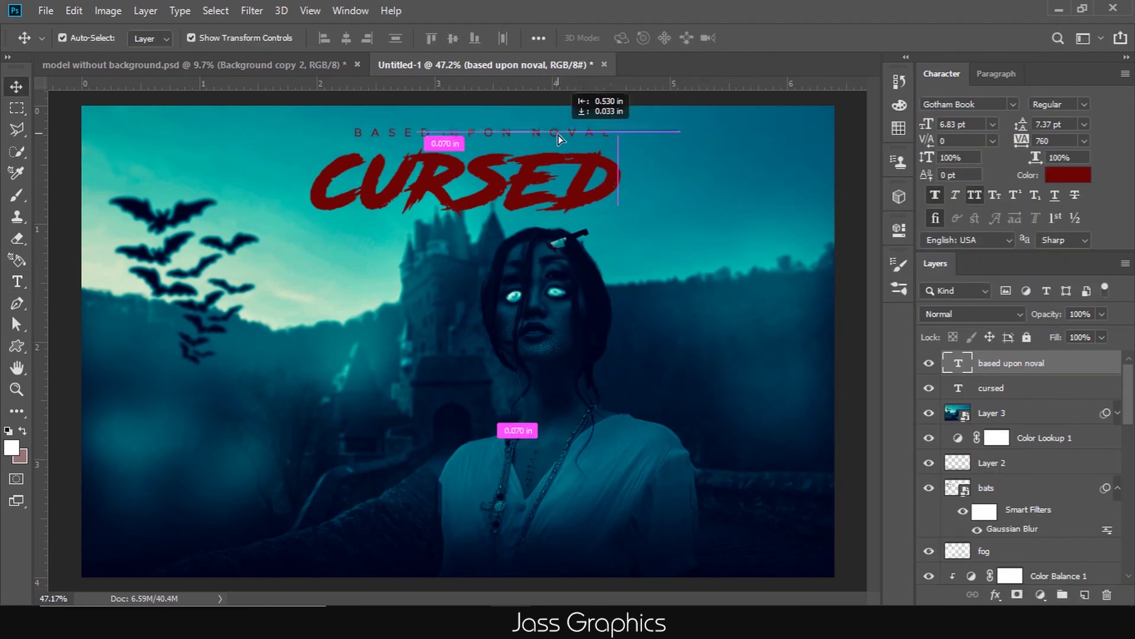
pyautogui.moveTo(559, 135); pyautogui.dragTo(550, 135)
pyautogui.scroll(-3, 768, 320)
pyautogui.click(524, 220)
pyautogui.write('I AM')
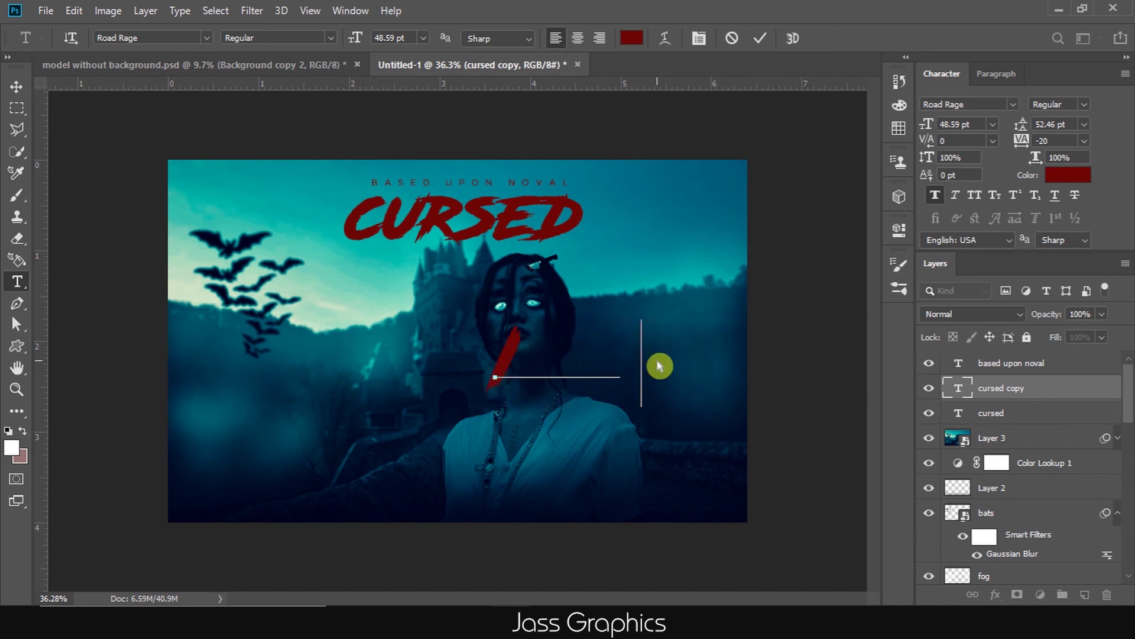
# Step: Commit and resize the I AM text, then start a new text line near the poster's bottom
pyautogui.hotkey('ctrl', 'Return')
pyautogui.hotkey('ctrl', 't')
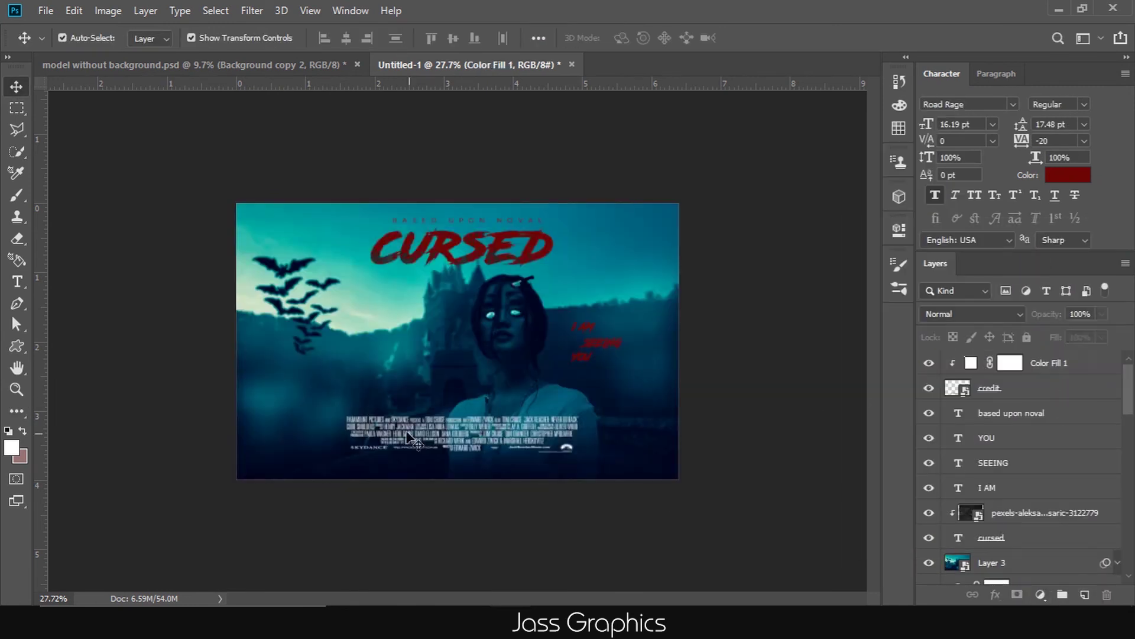
pyautogui.press('t')
pyautogui.click(344, 473)
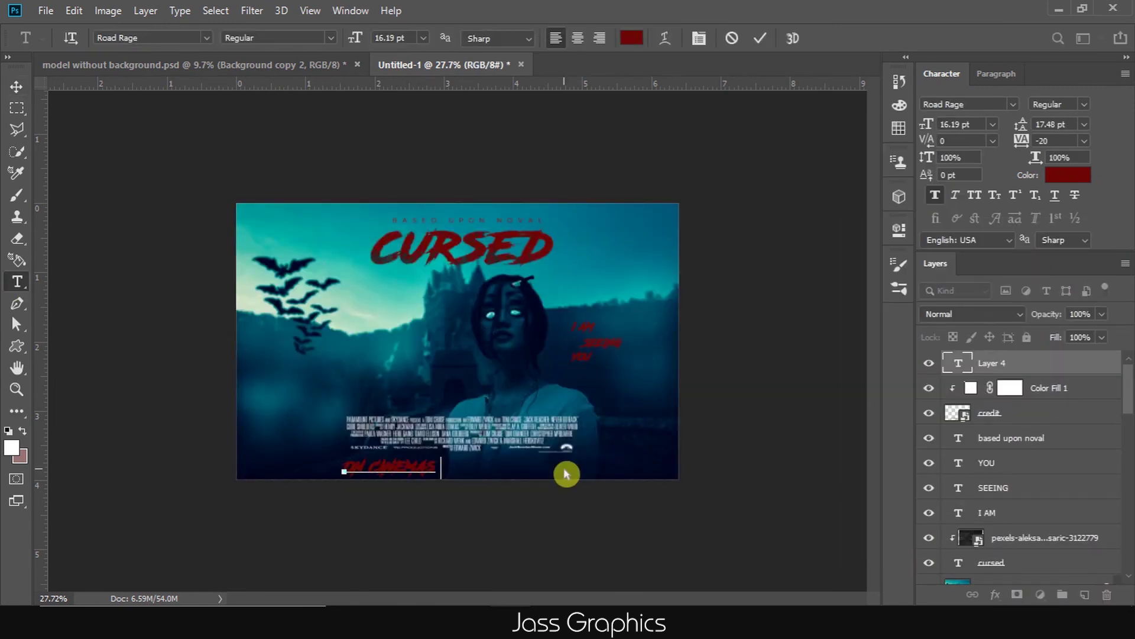